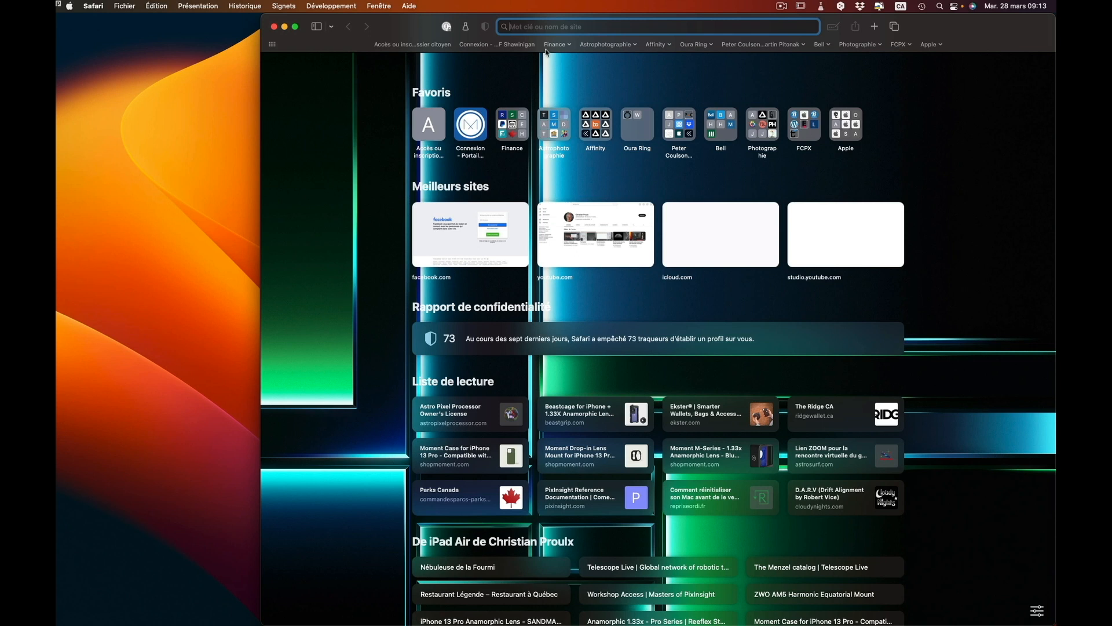
Open the Telescopius "What's in the Sky Tonight?" page from the Astrophotographie bookmarks and go to object M42
left_click(635, 44)
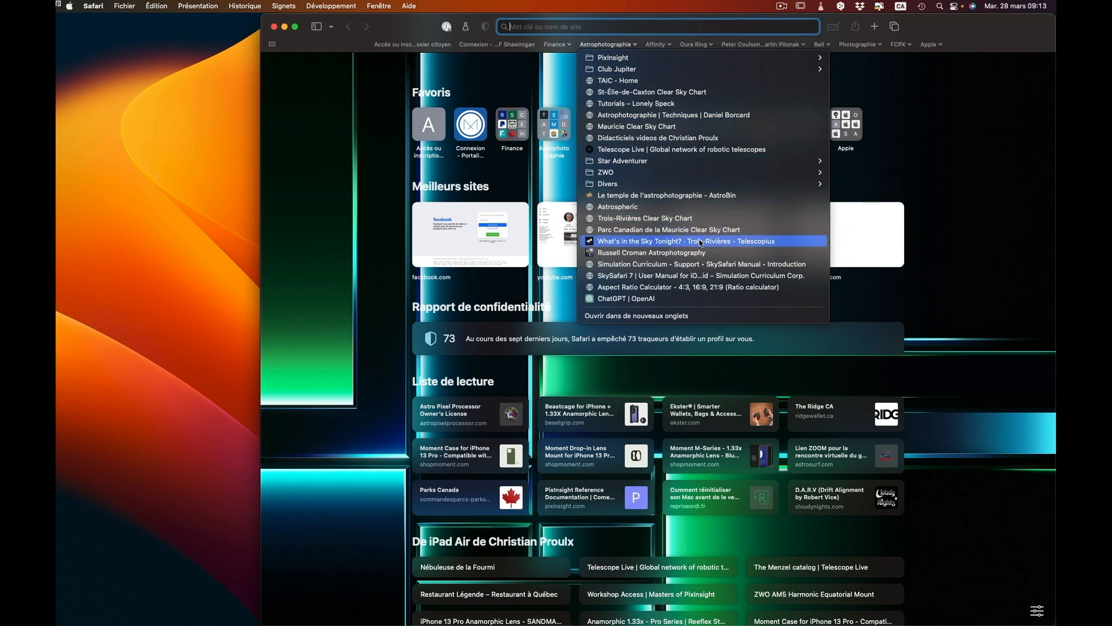
left_click(720, 241)
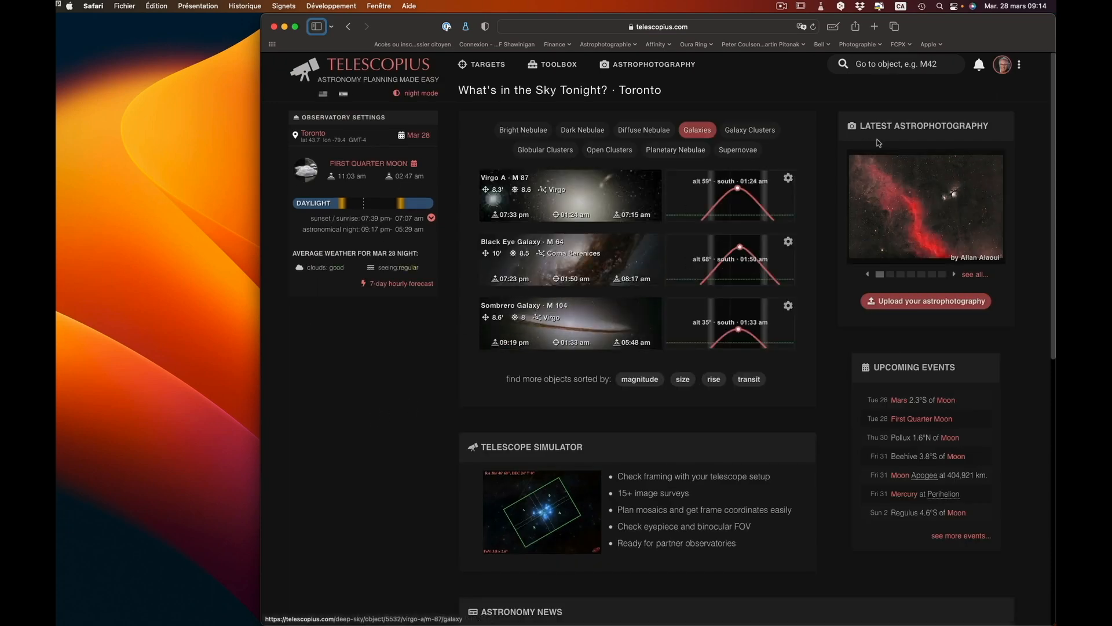
left_click(912, 62)
type("m")
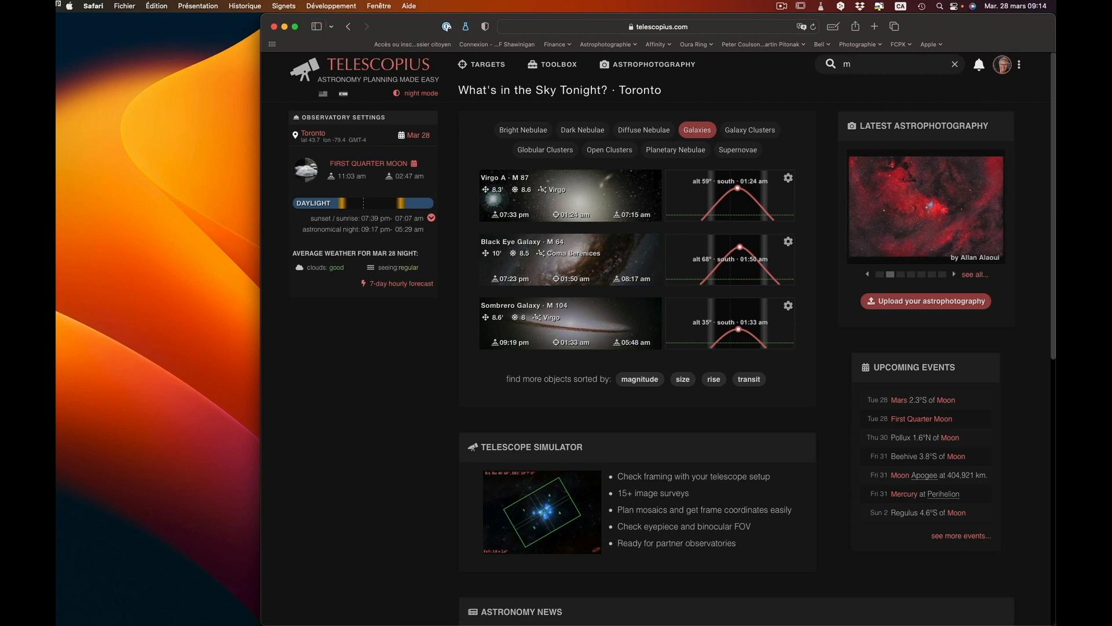
type("42")
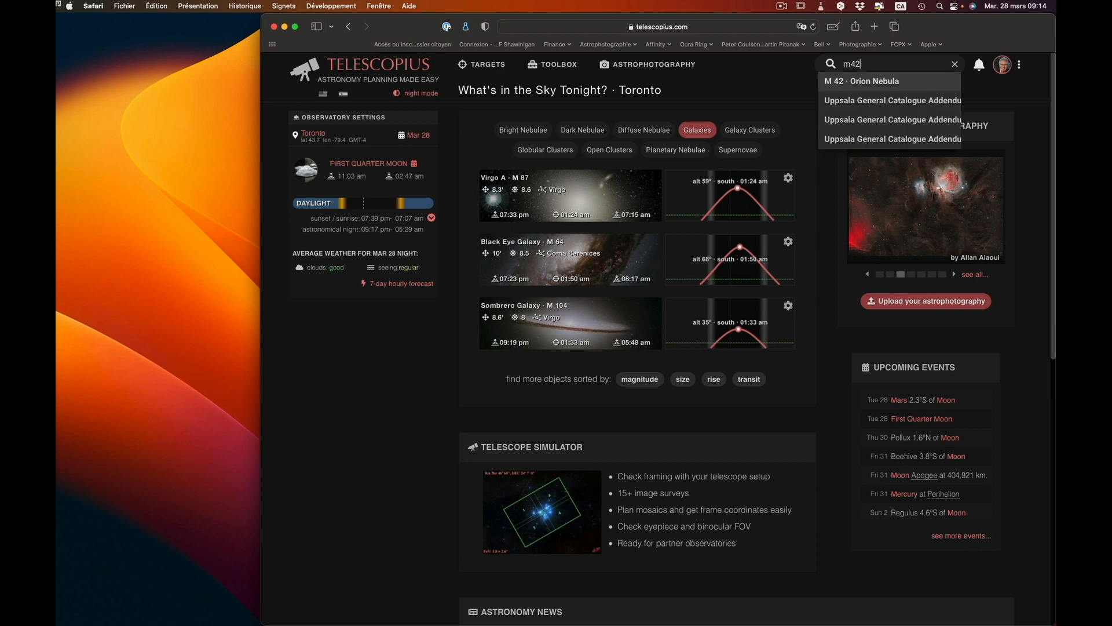
key("Return")
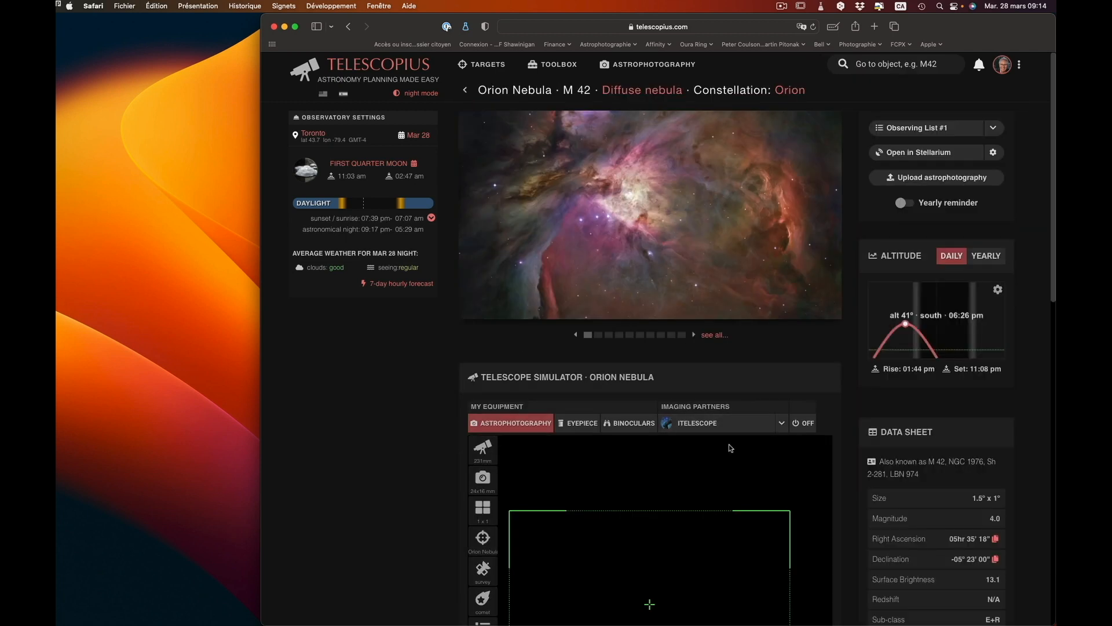
Show the Orion Nebula telescope simulator in full screen
scroll(719, 461, "down", 5)
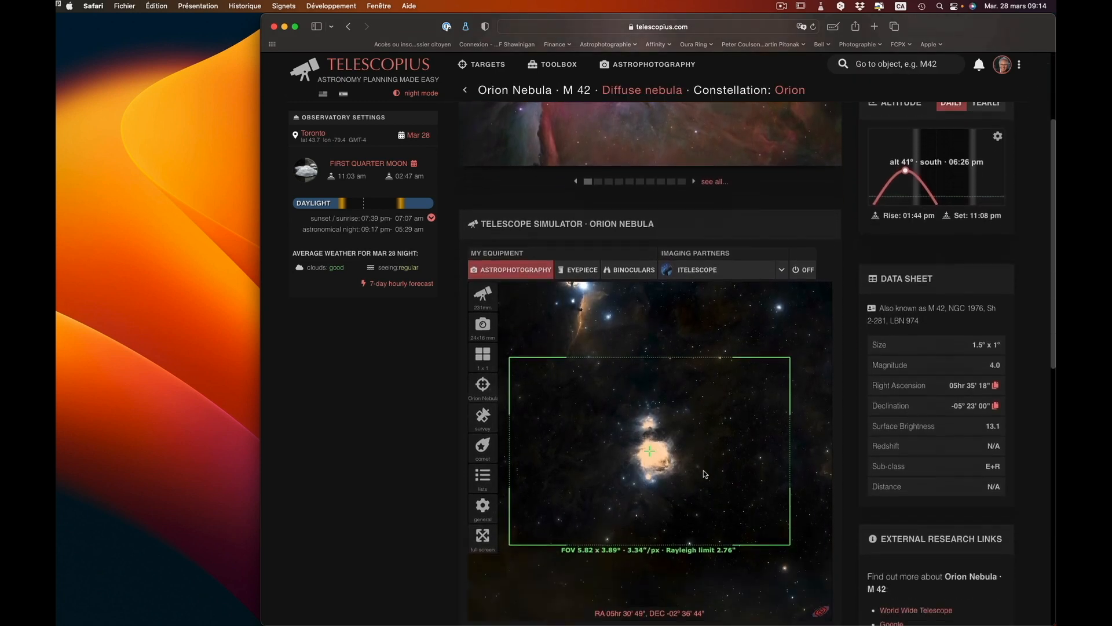
scroll(706, 474, "down", 3)
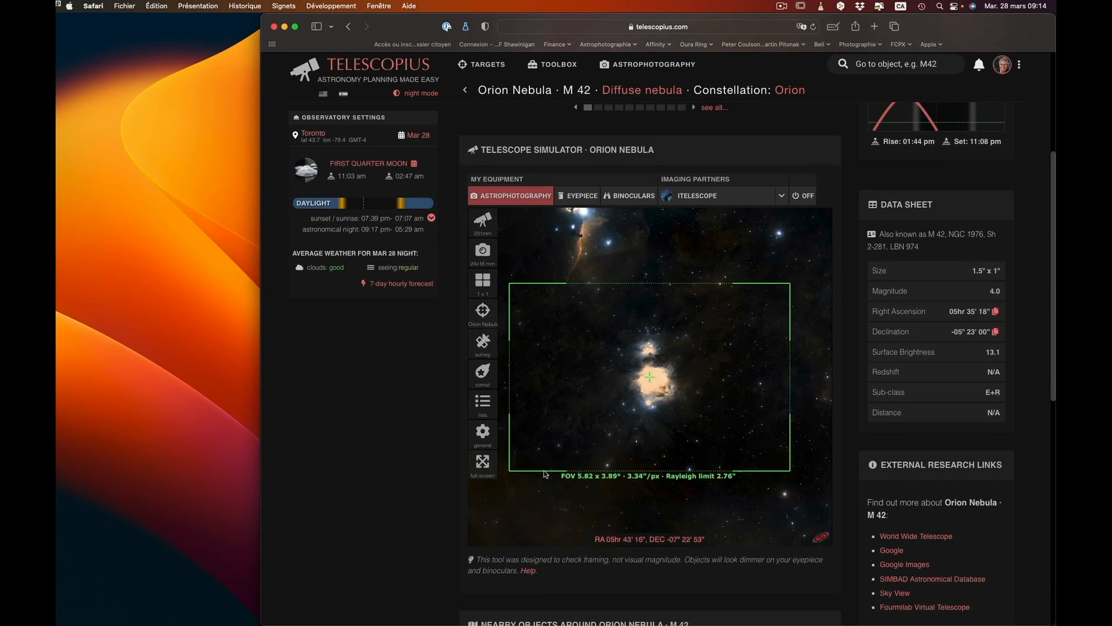
left_click(486, 464)
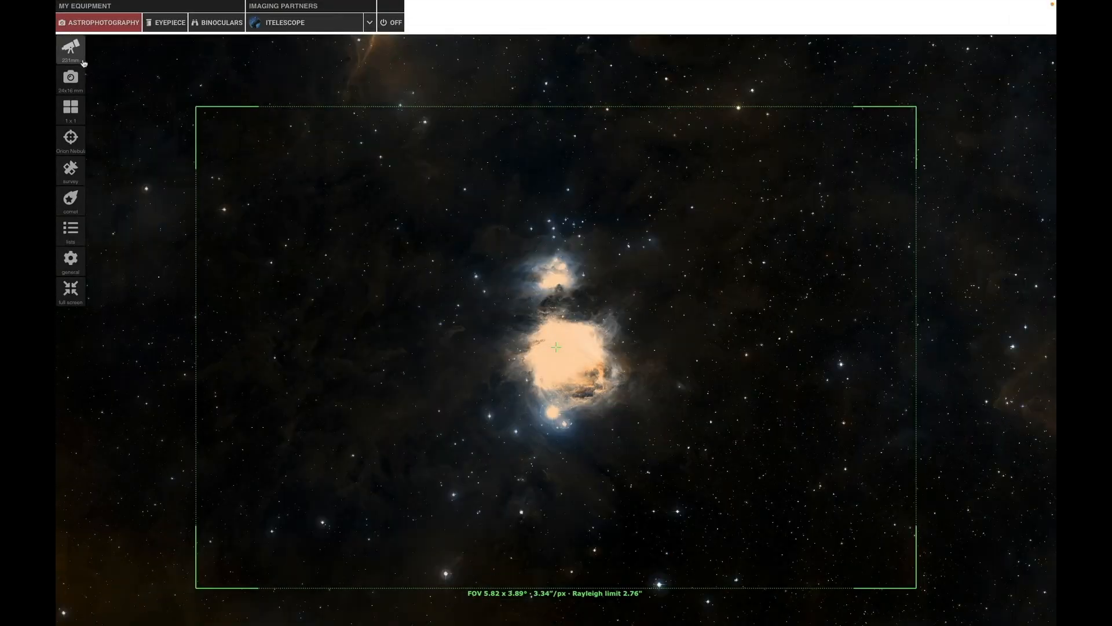
Compare M42's framing with the TS Photon Newtonian, Evostar 80ED and SkyMax 150 telescopes, ending on the Askar FMA 230
left_click(74, 56)
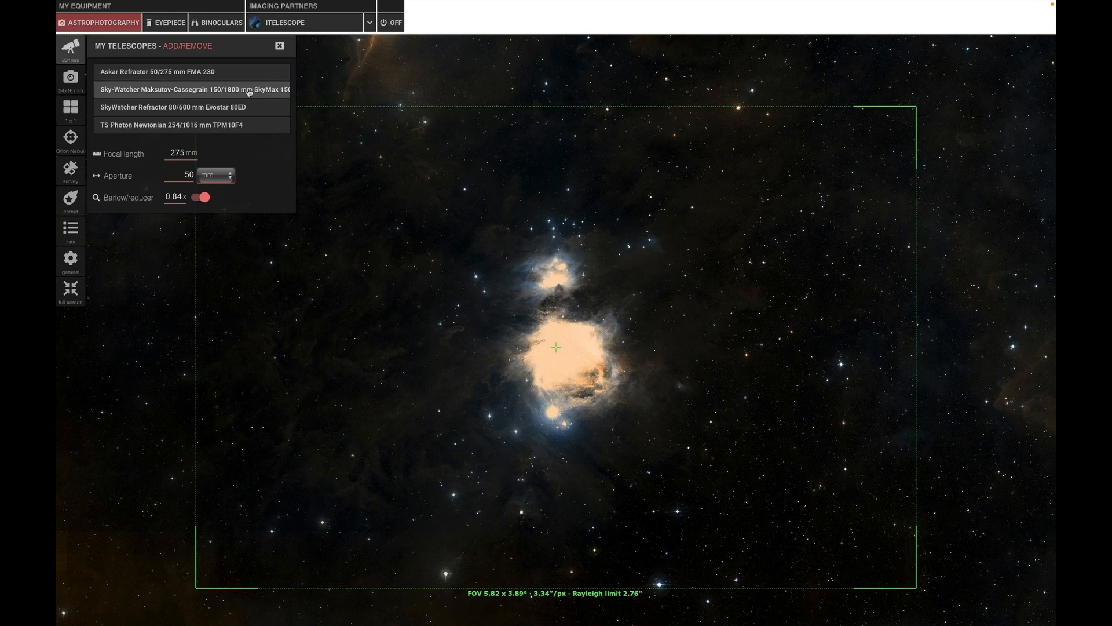
left_click(230, 125)
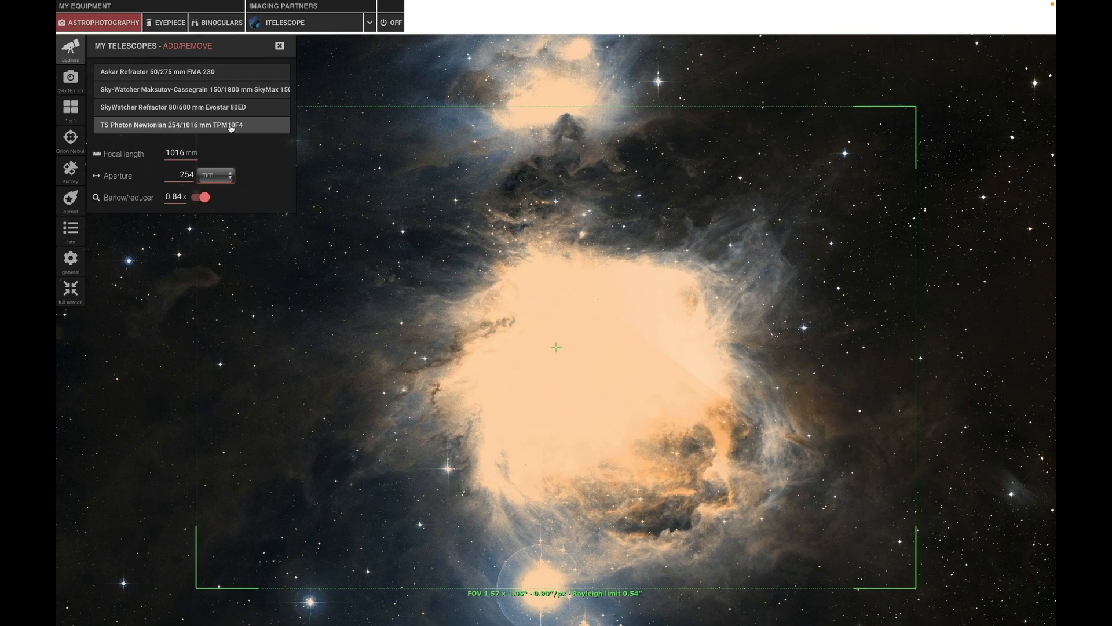
left_click(218, 111)
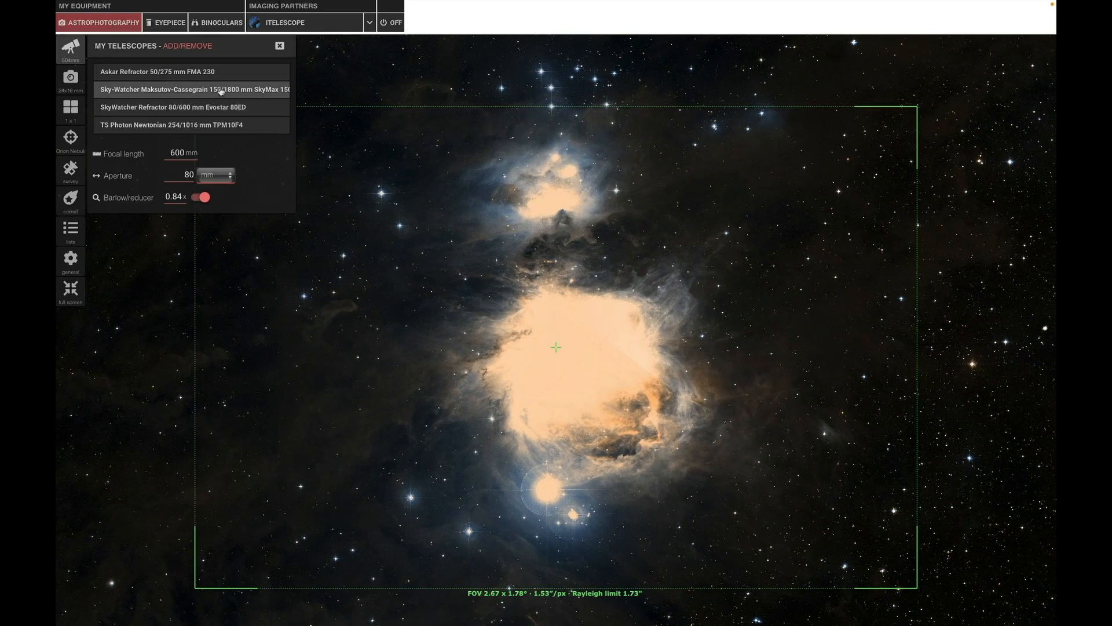
left_click(221, 91)
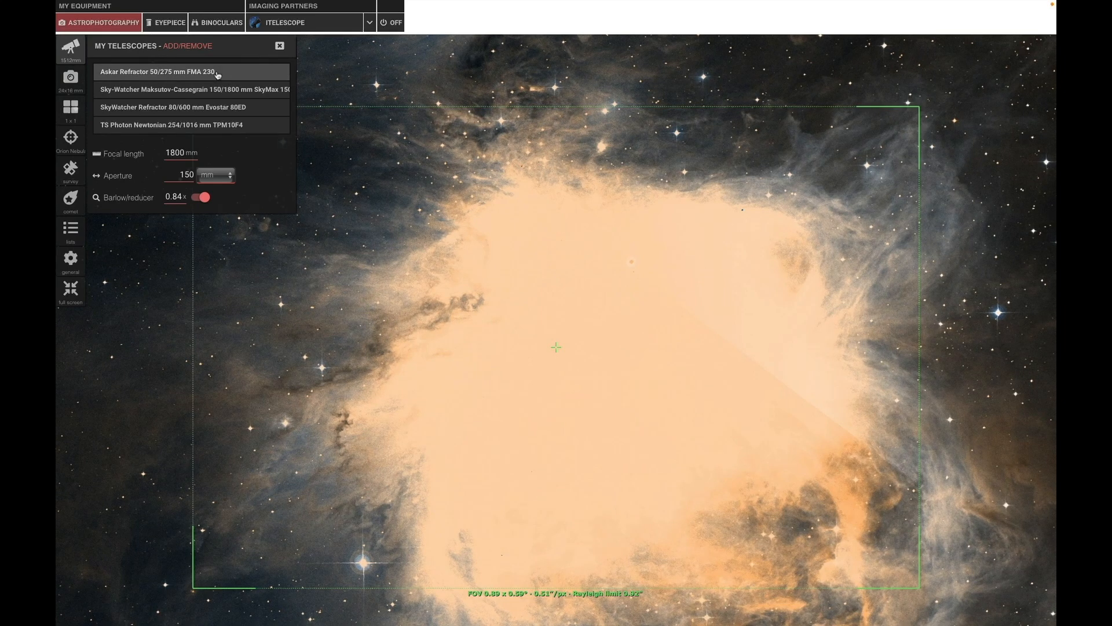
left_click(218, 74)
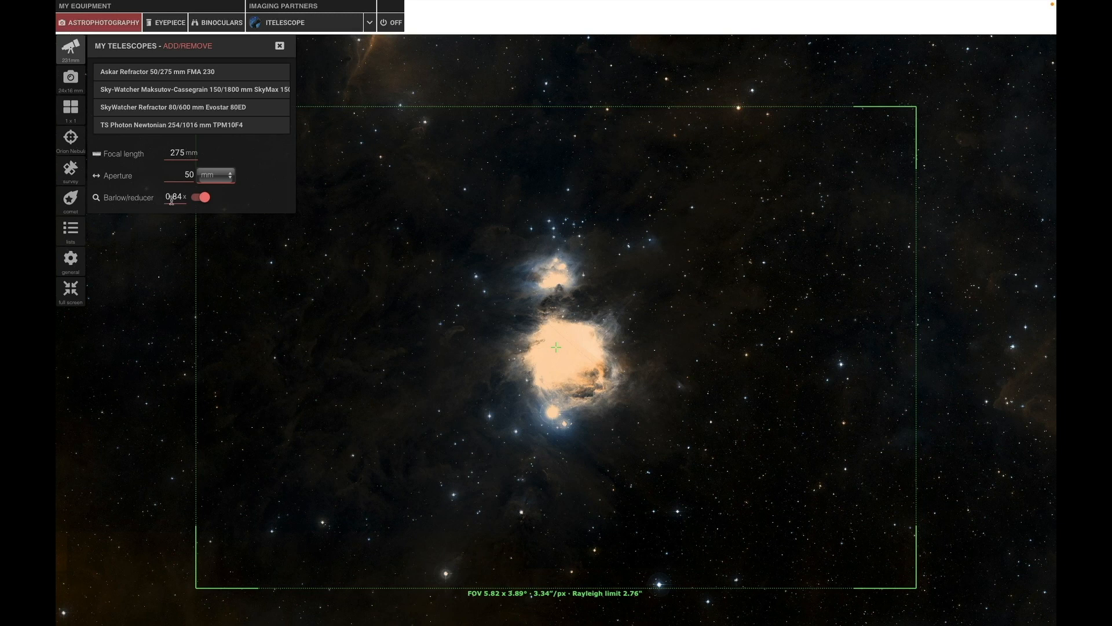
Compare the framing with the Sony A7III camera, then reselect the ZWO ASI2600mm Pro
left_click(74, 84)
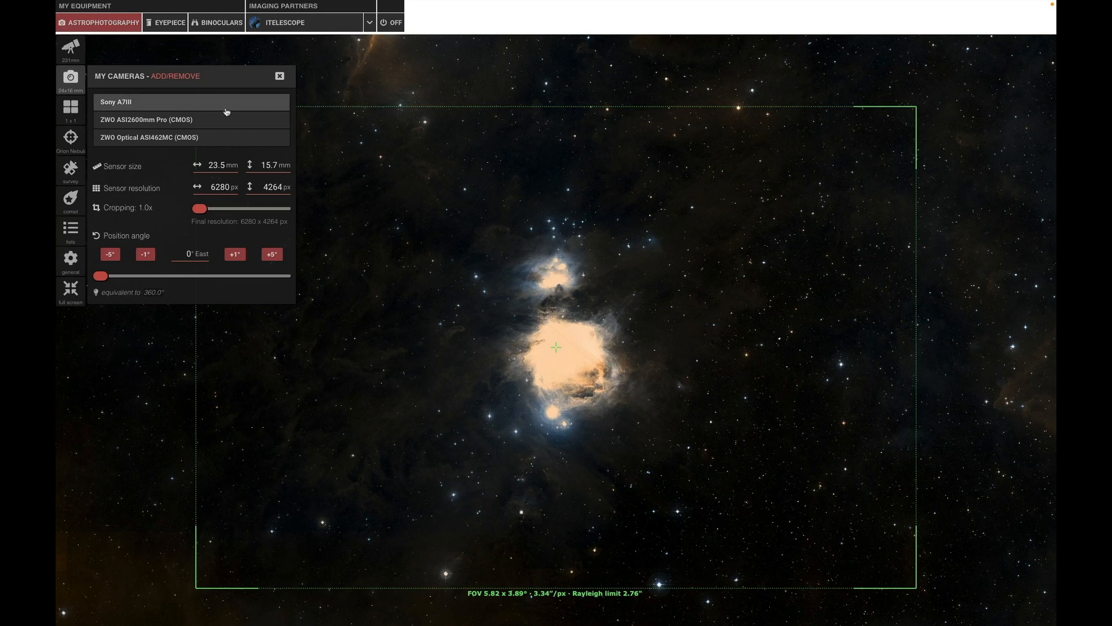
left_click(191, 106)
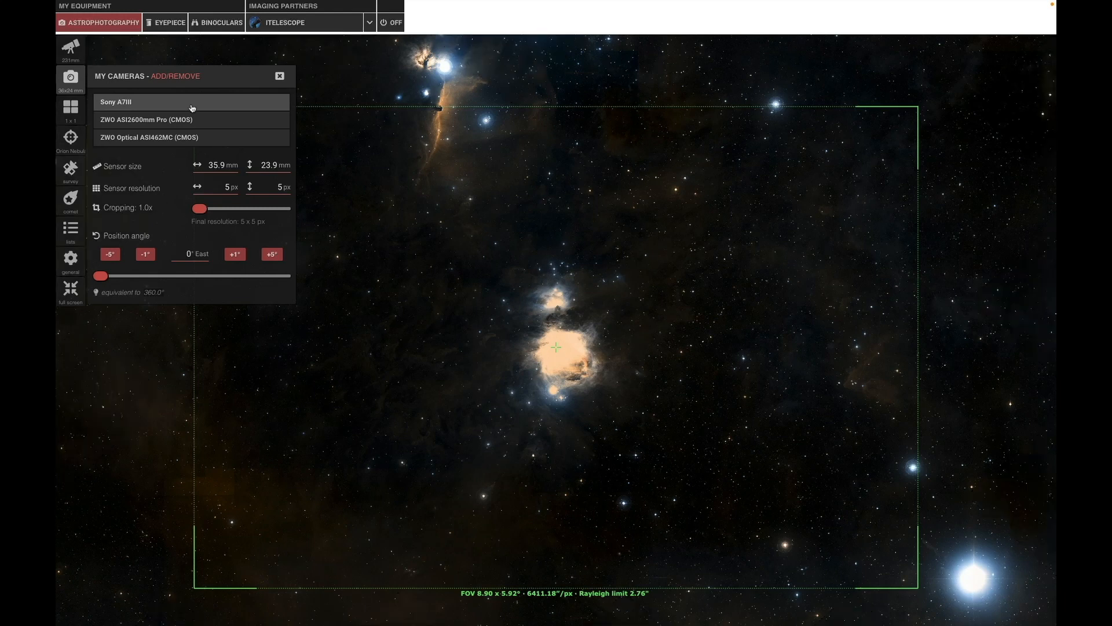
left_click(210, 121)
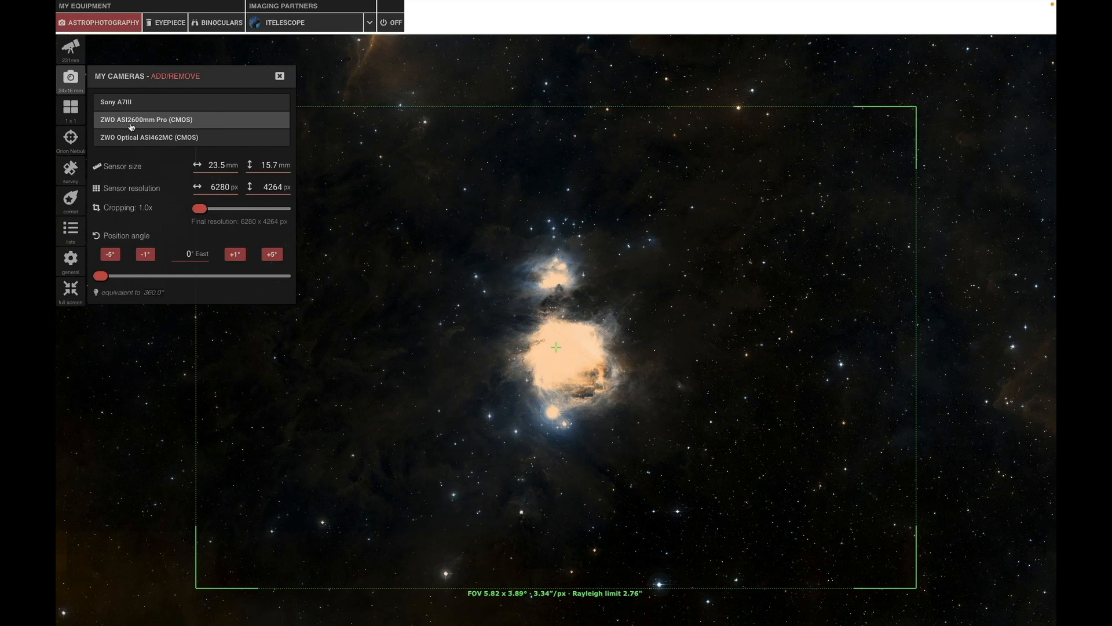
Set the mosaic grid size to 5 x 6 panes
left_click(71, 109)
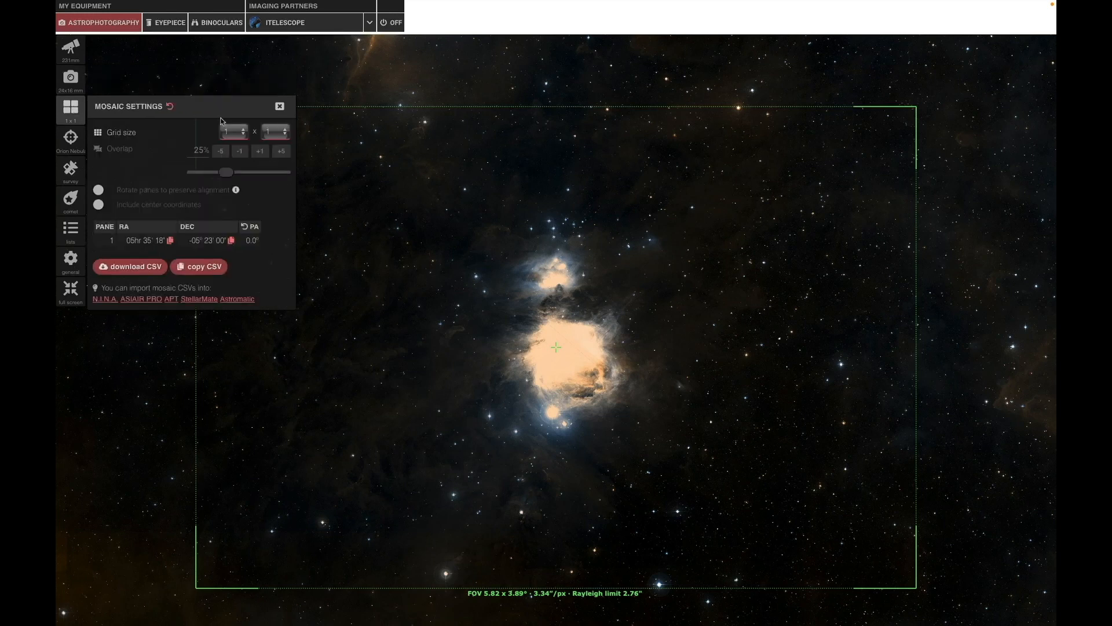
left_click(242, 133)
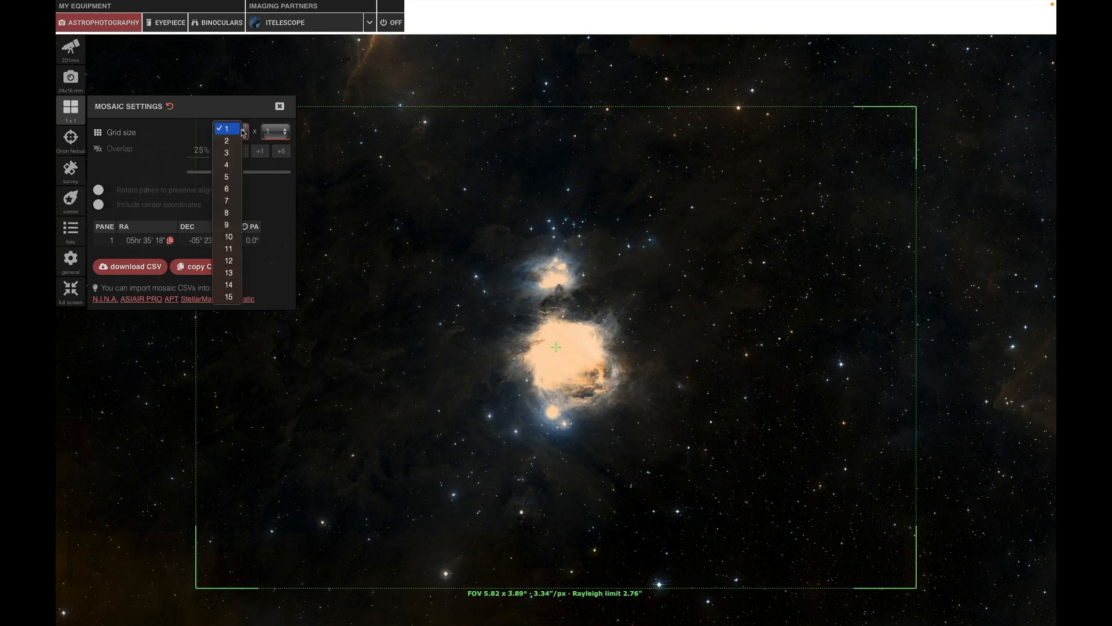
left_click(232, 180)
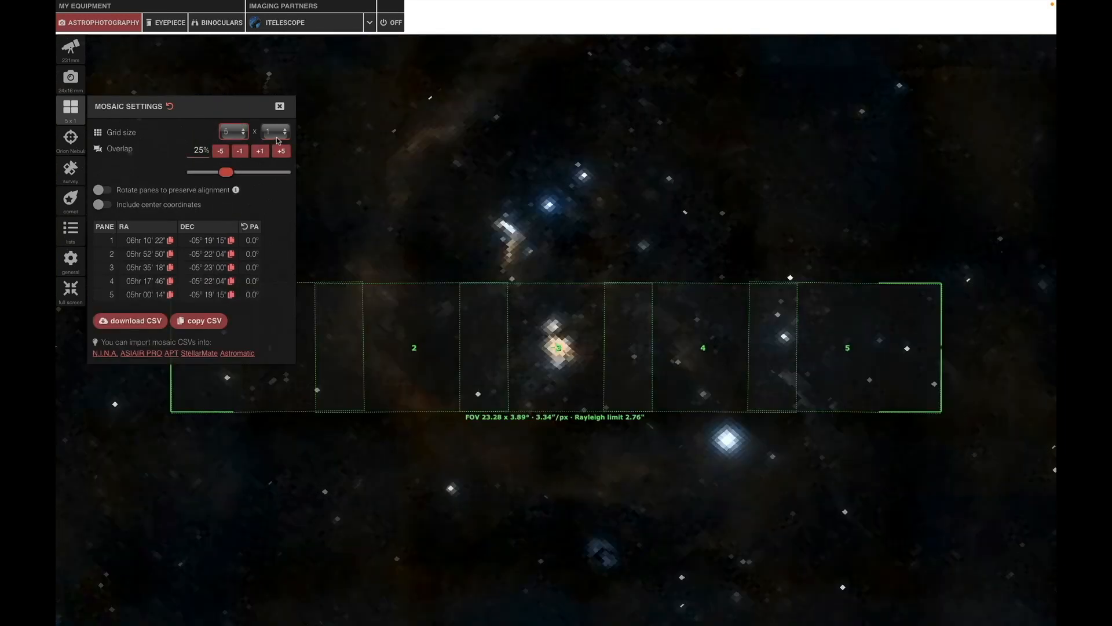
left_click(284, 132)
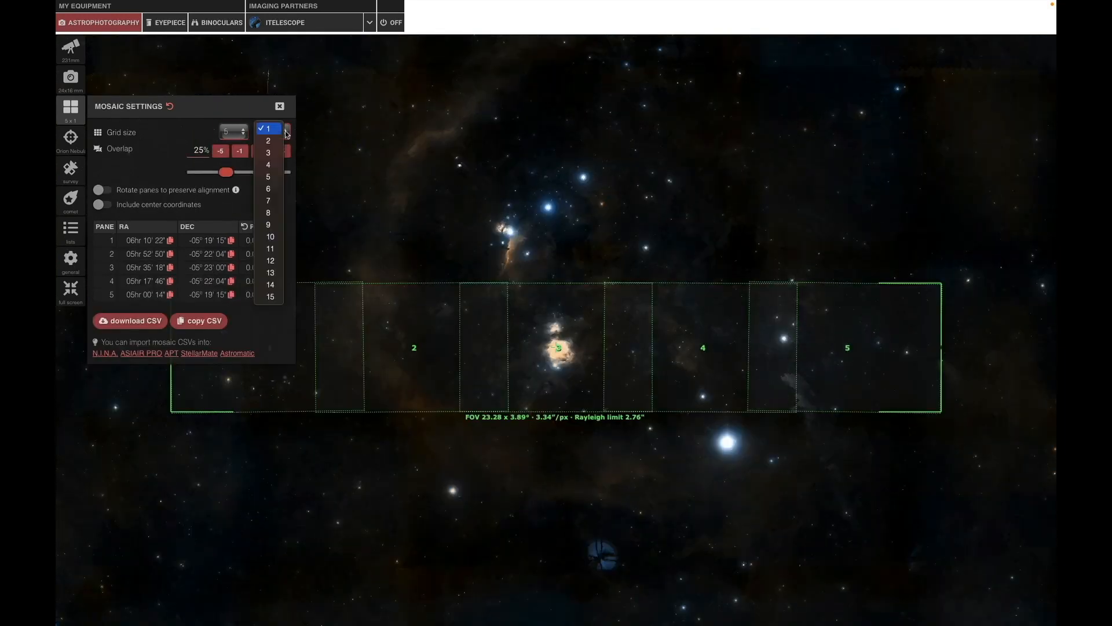
left_click(276, 189)
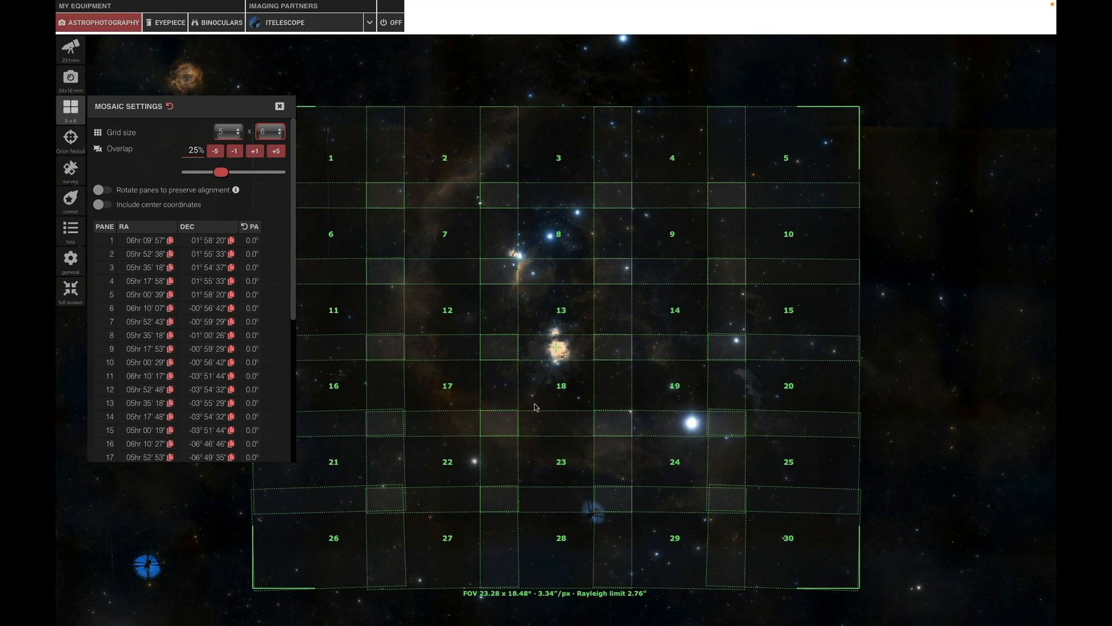
Rotate the mosaic by setting the camera's position angle to 140° East
left_click(73, 86)
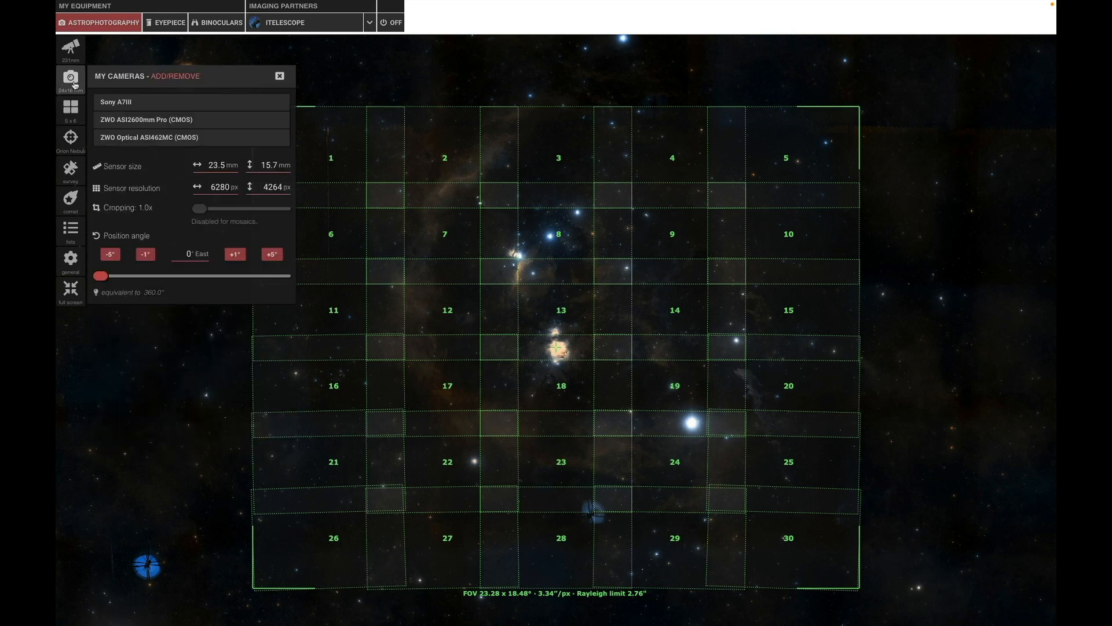
left_click_drag(101, 276, 172, 279)
double_click(180, 253)
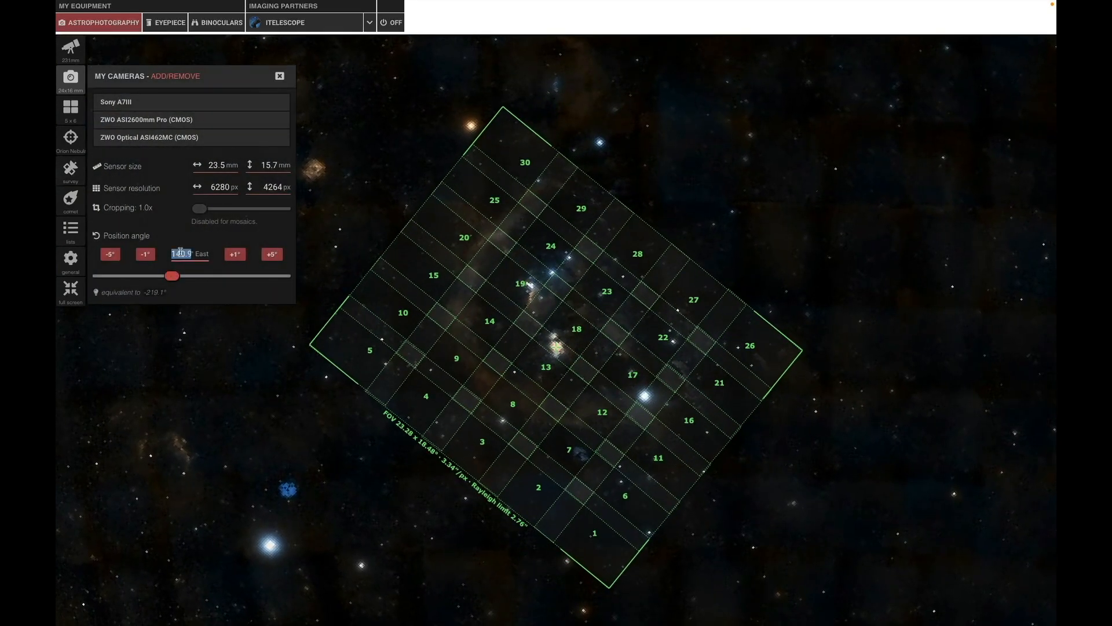
type("140")
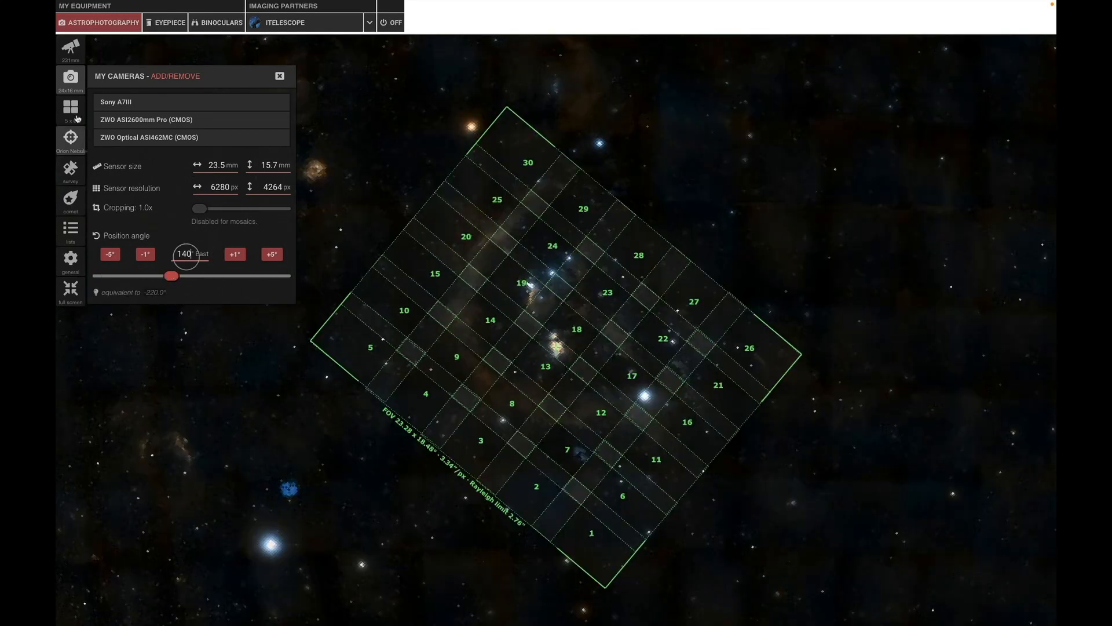
left_click(65, 83)
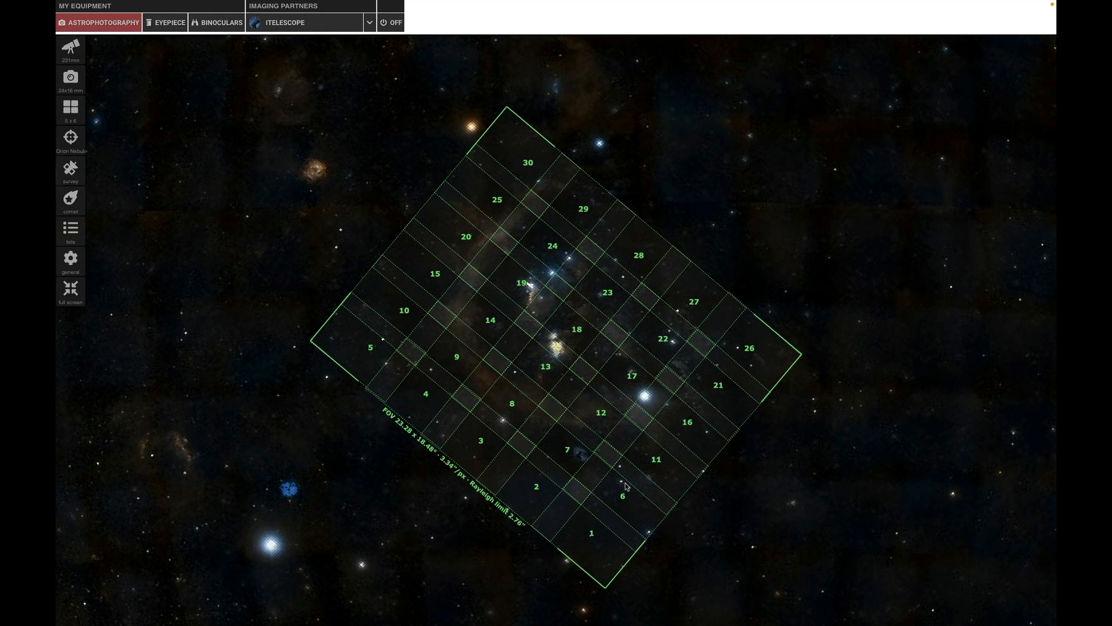
Review the mosaic pane coordinates and CSV export options, then leave the full-screen simulator
left_click(75, 114)
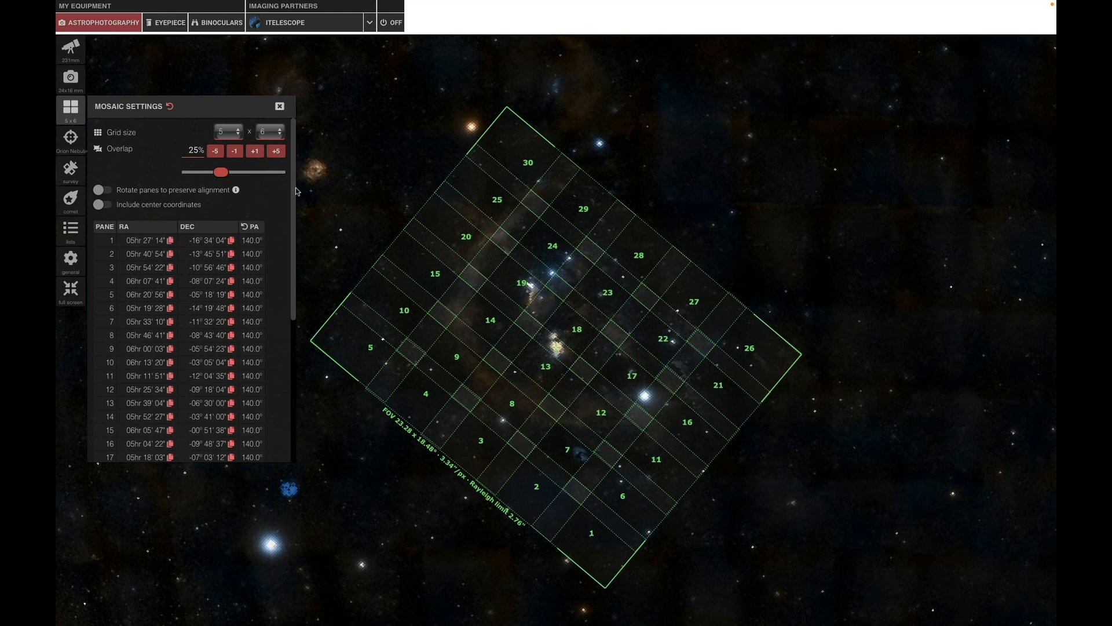
left_click_drag(295, 193, 301, 324)
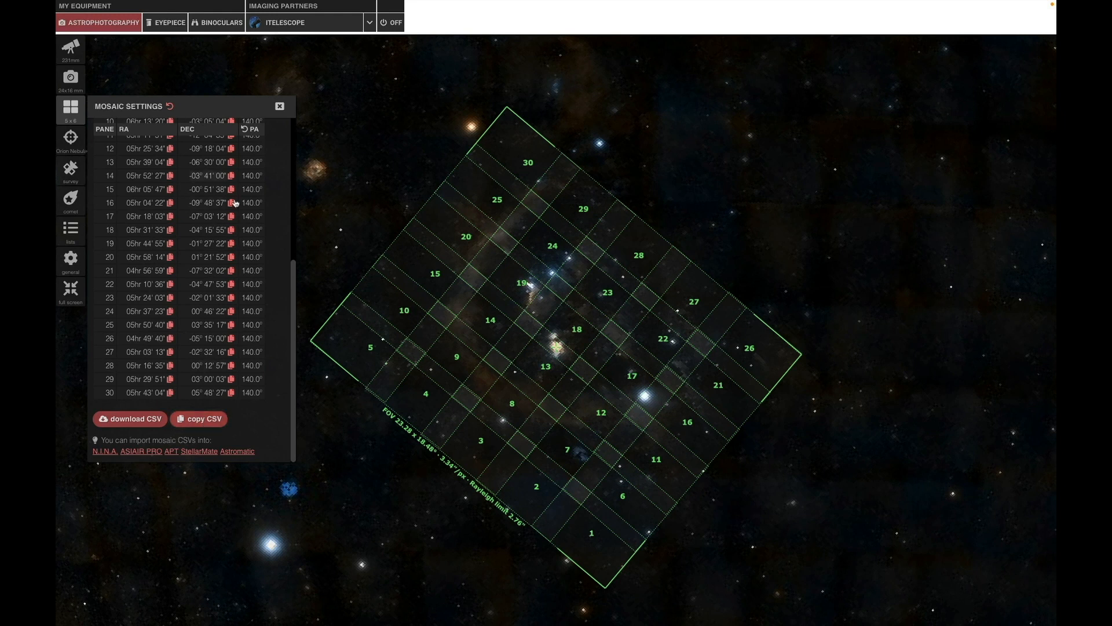
left_click(273, 73)
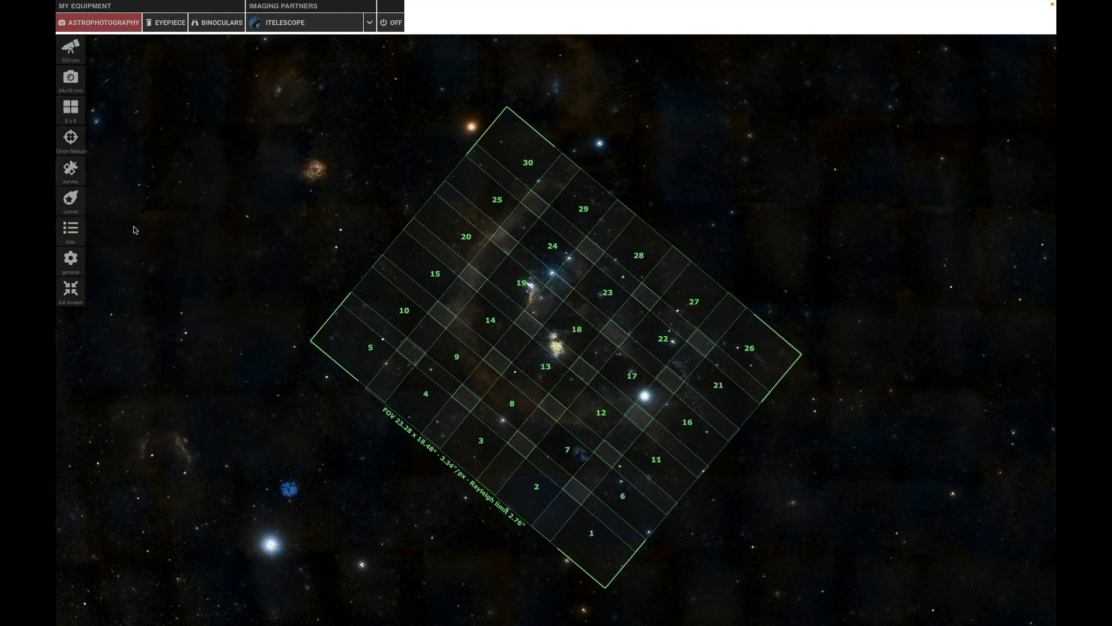
left_click(78, 293)
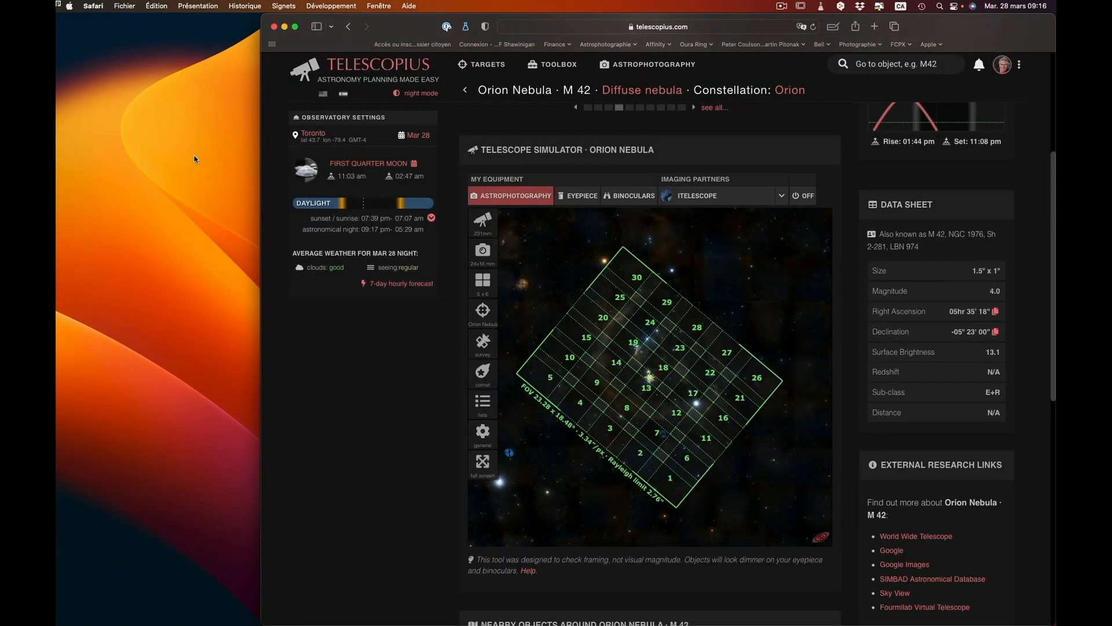
Hide Safari, open the desktop video ASIAIR-Jusqu'à 4K.mov in QuickTime Player and pause it around 00:00:40 on the mosaic view
key("super+h")
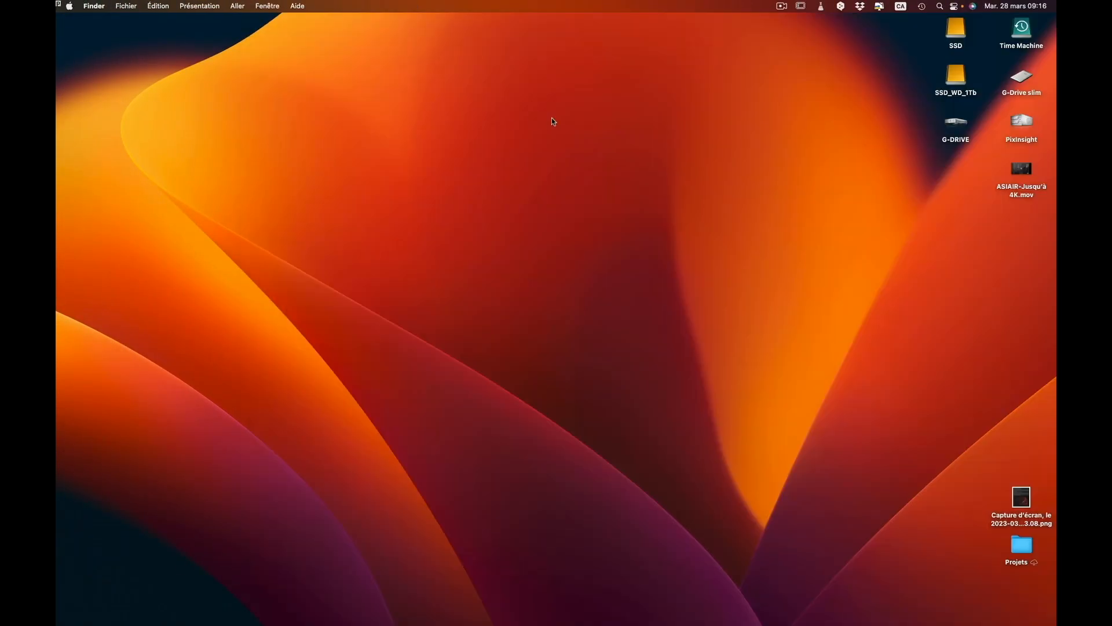
double_click(1026, 169)
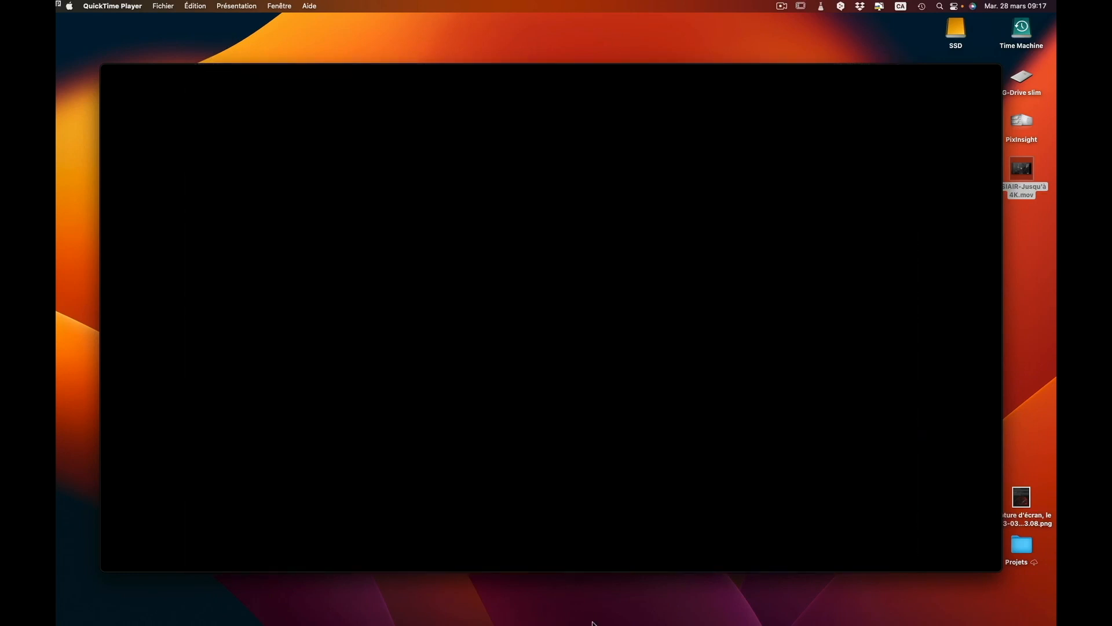
mouse_move(745, 558)
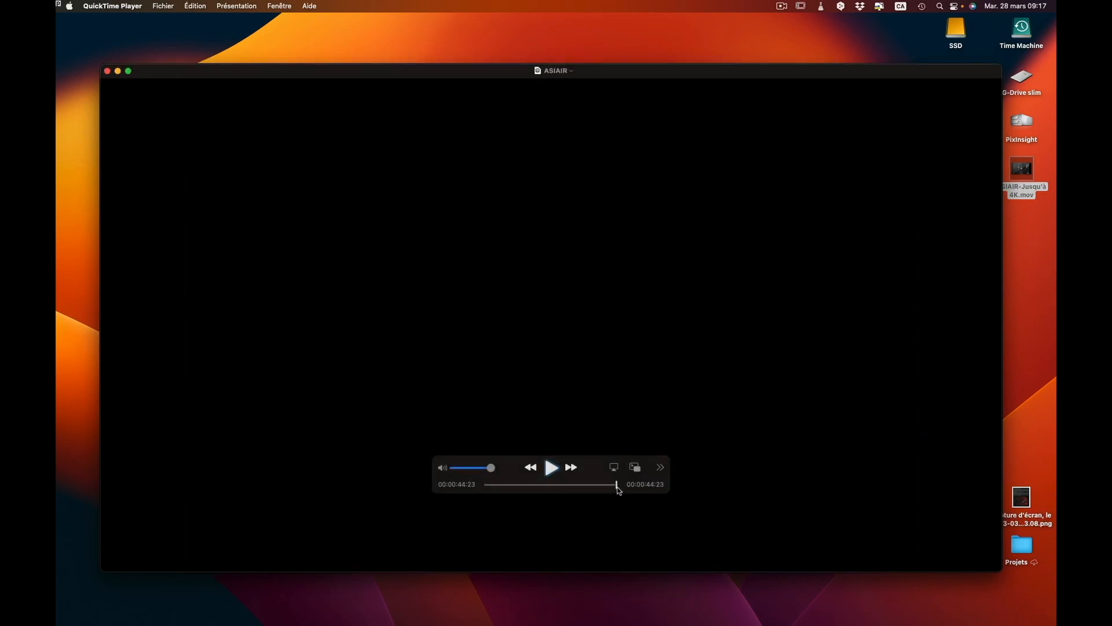
left_click_drag(617, 488, 605, 488)
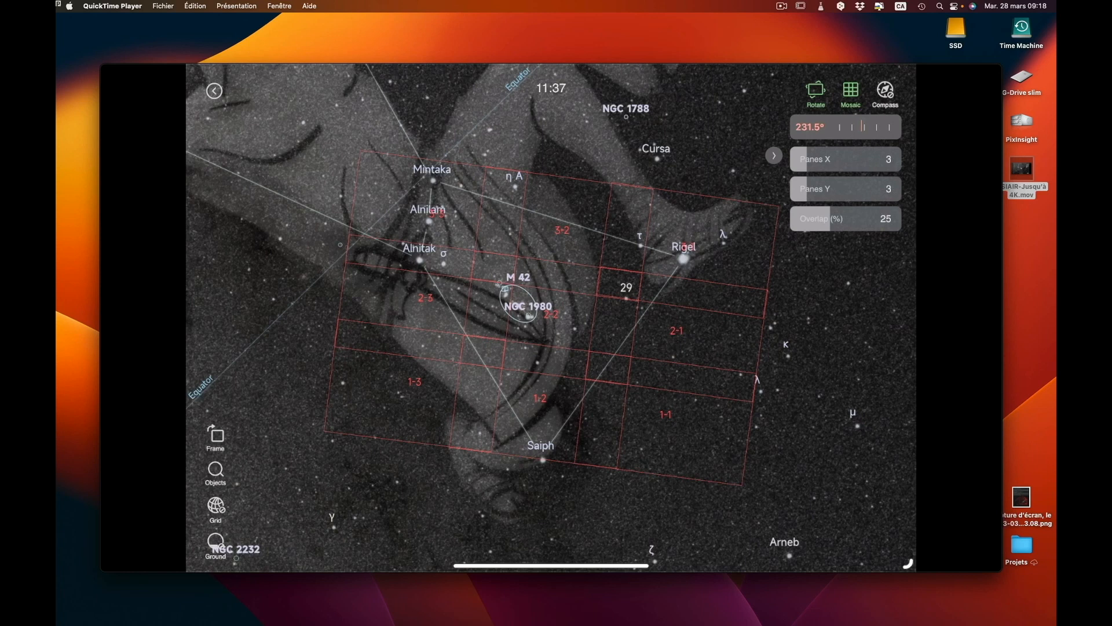
key("space")
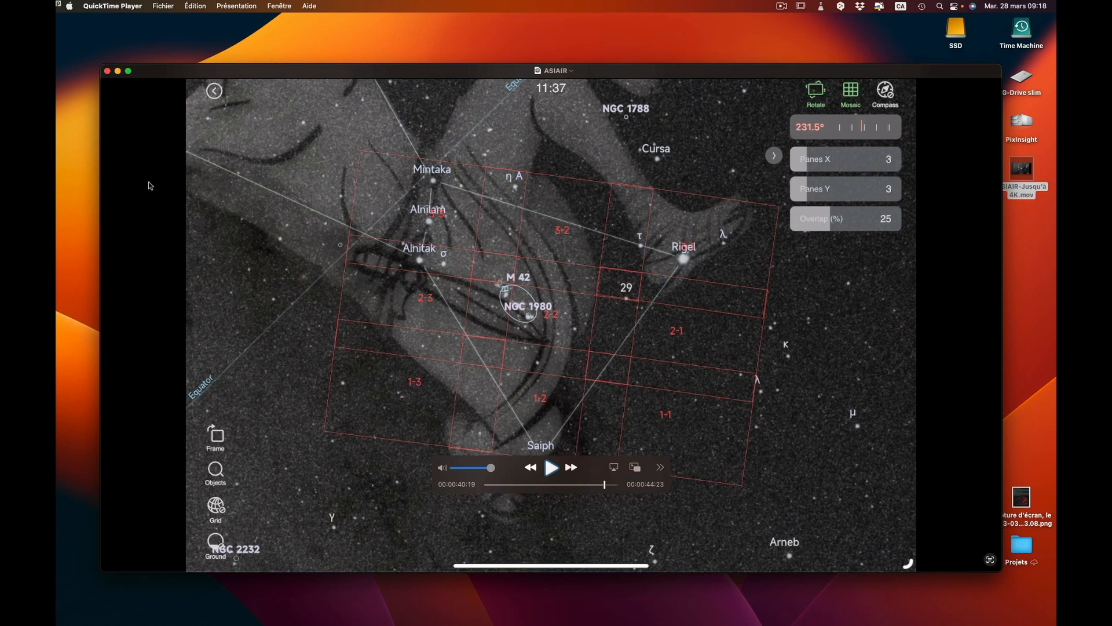
Quit QuickTime Player and return to the desktop
left_click(114, 7)
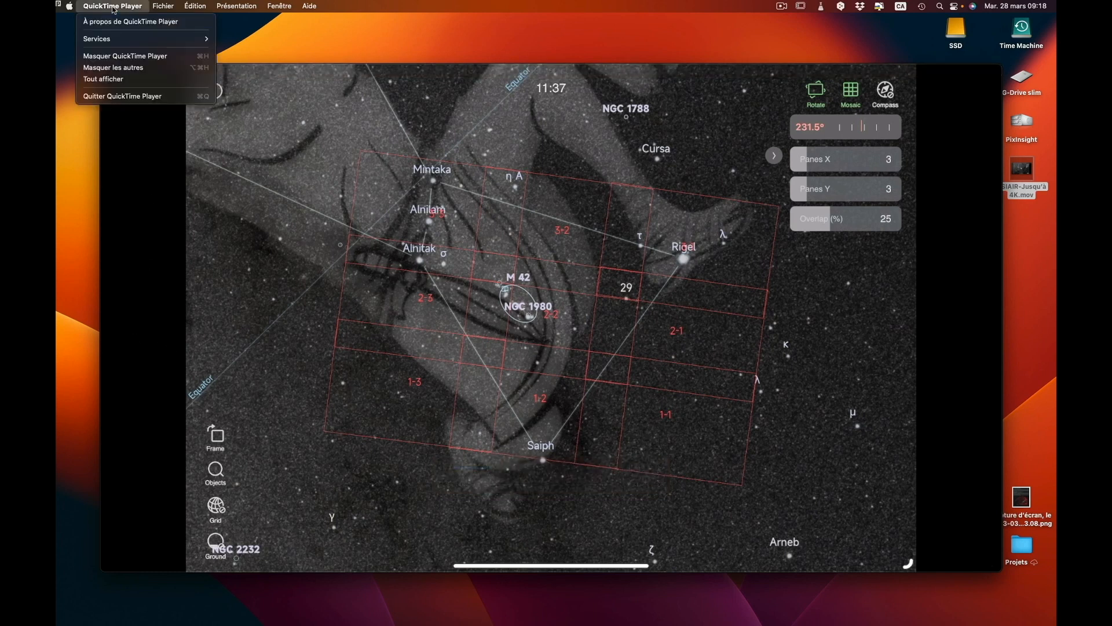
left_click(123, 96)
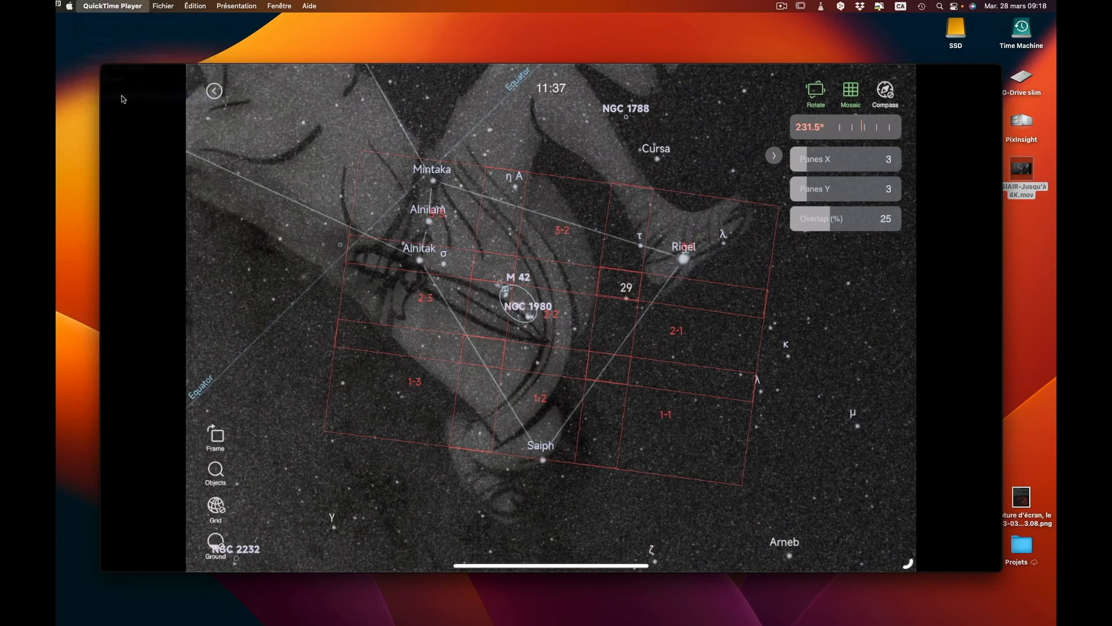
left_click(572, 186)
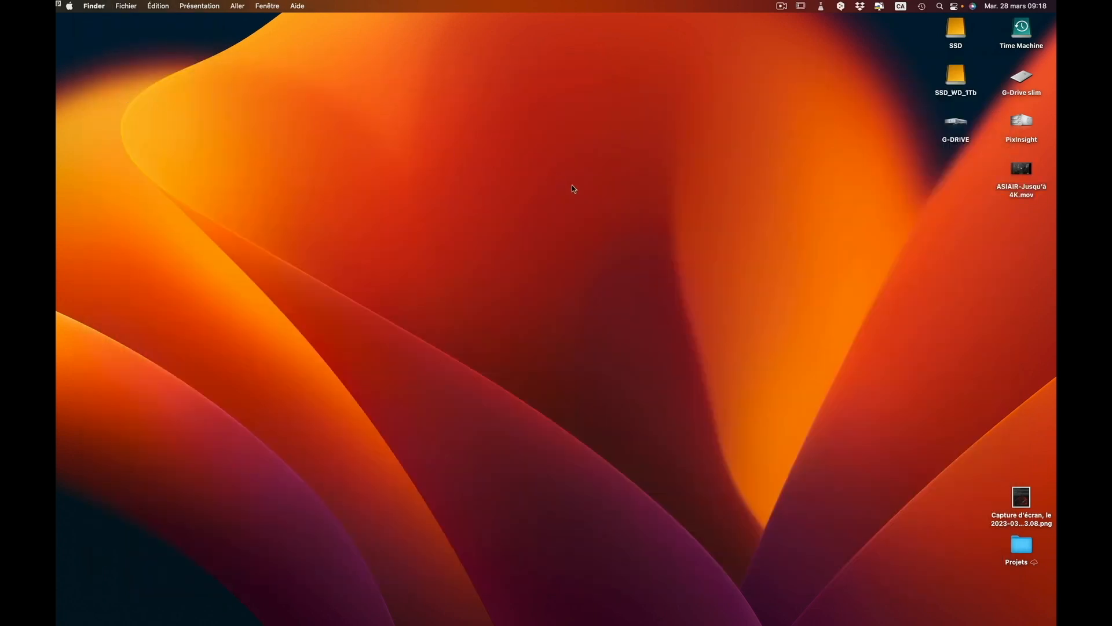
From the Dropbox folder PixInsight (Youtube), open the icon set Mosaique.xpsm in PixInsight
left_click(861, 7)
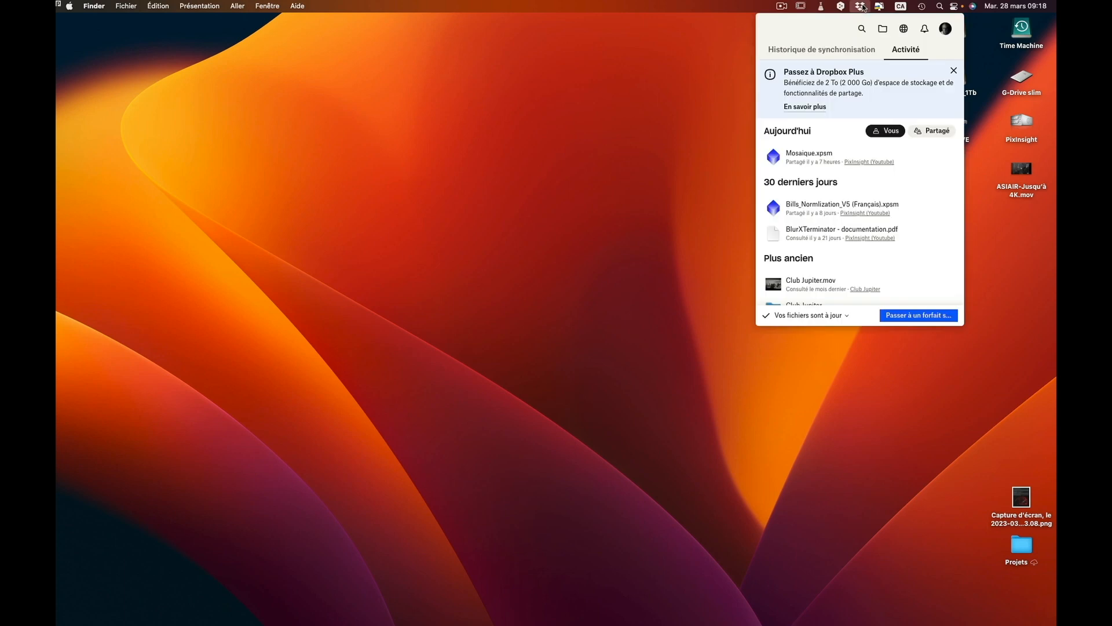
left_click(883, 29)
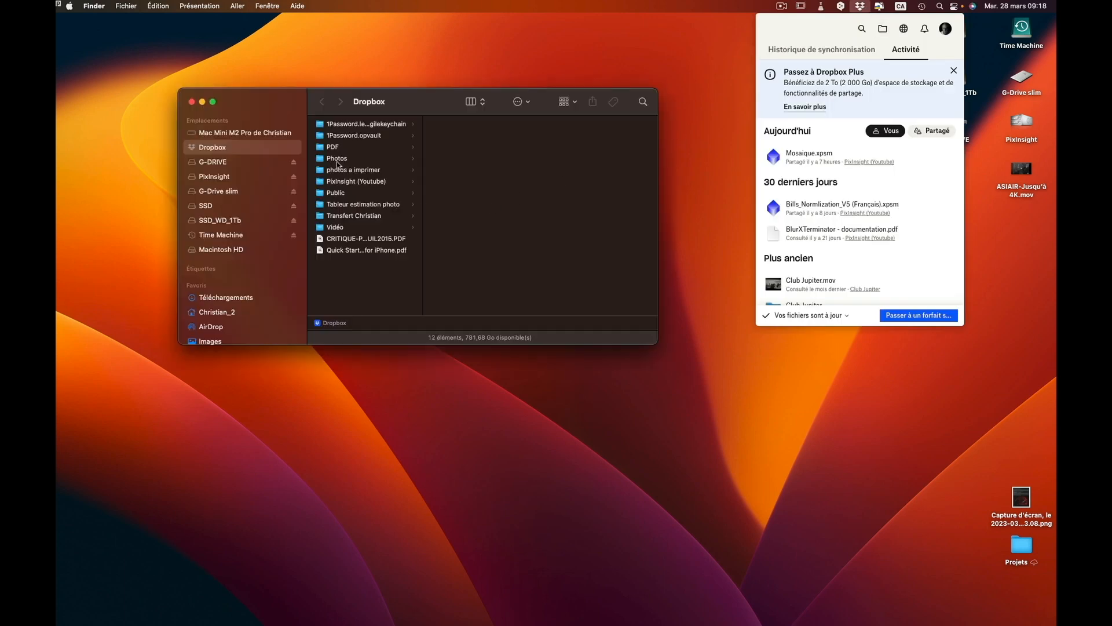
left_click(343, 183)
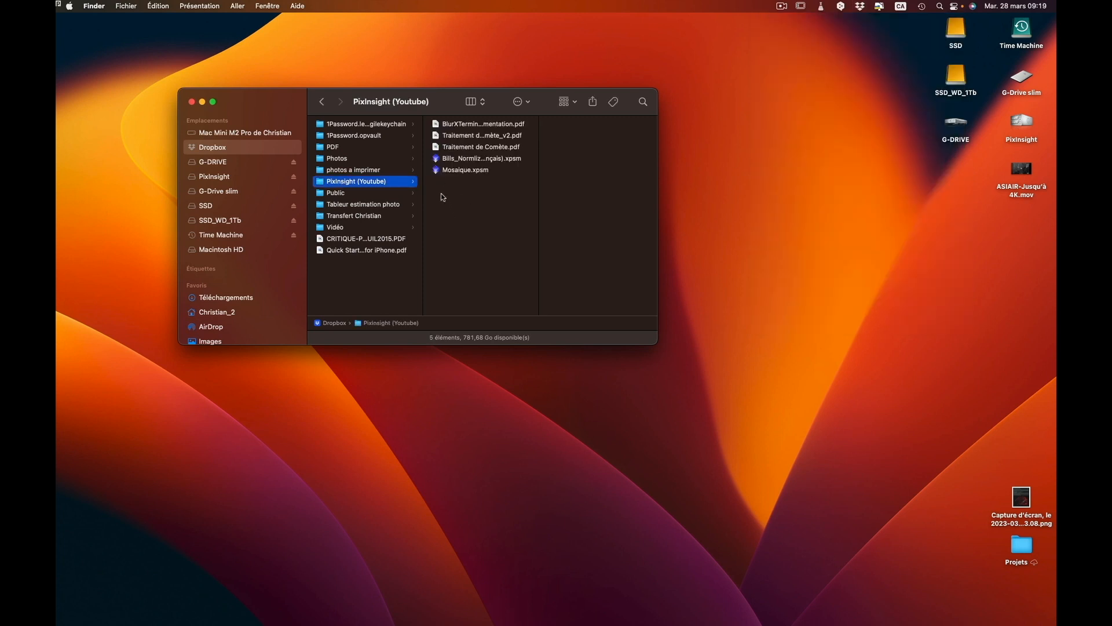
double_click(437, 171)
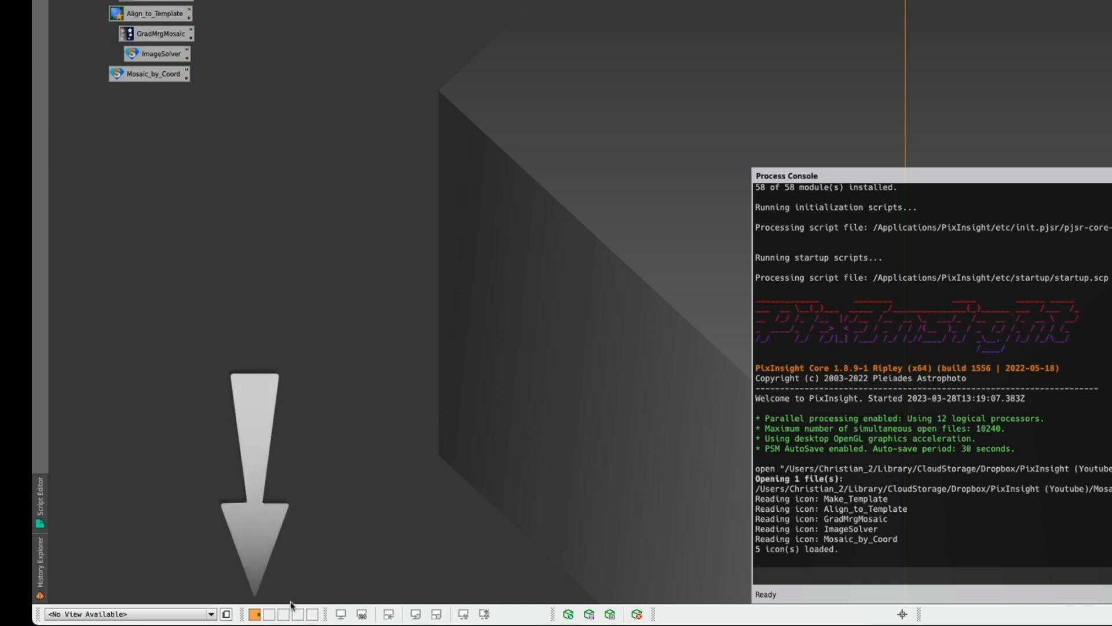
mouse_move(255, 619)
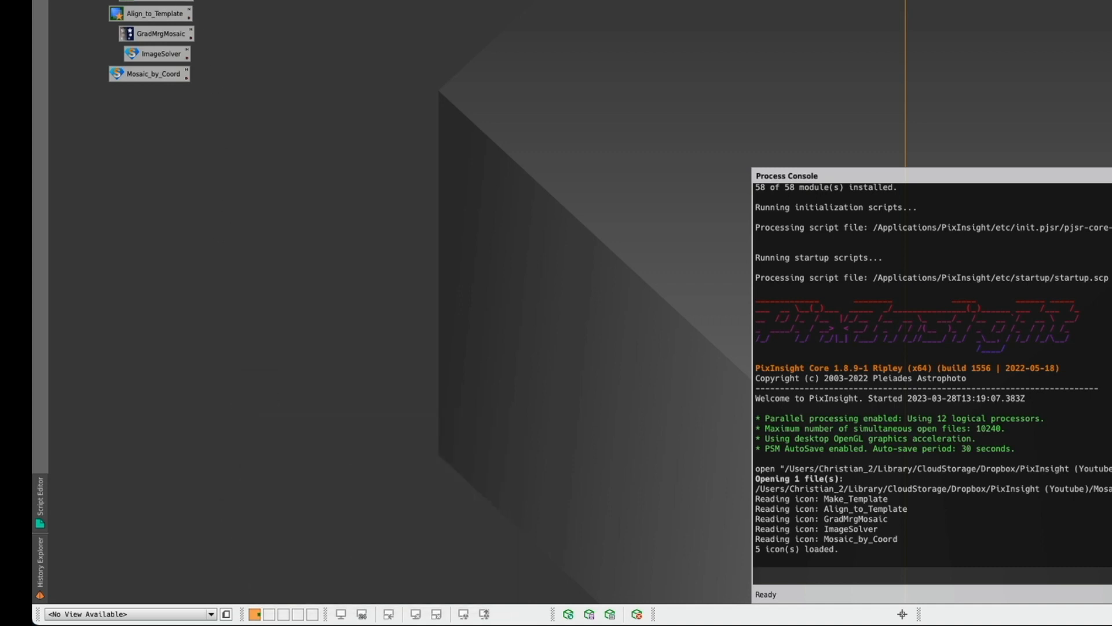
Rename the process icons Make_Template as Creer_Modele and Align_to_Template as Aligner_au_Modele
left_click(191, 0)
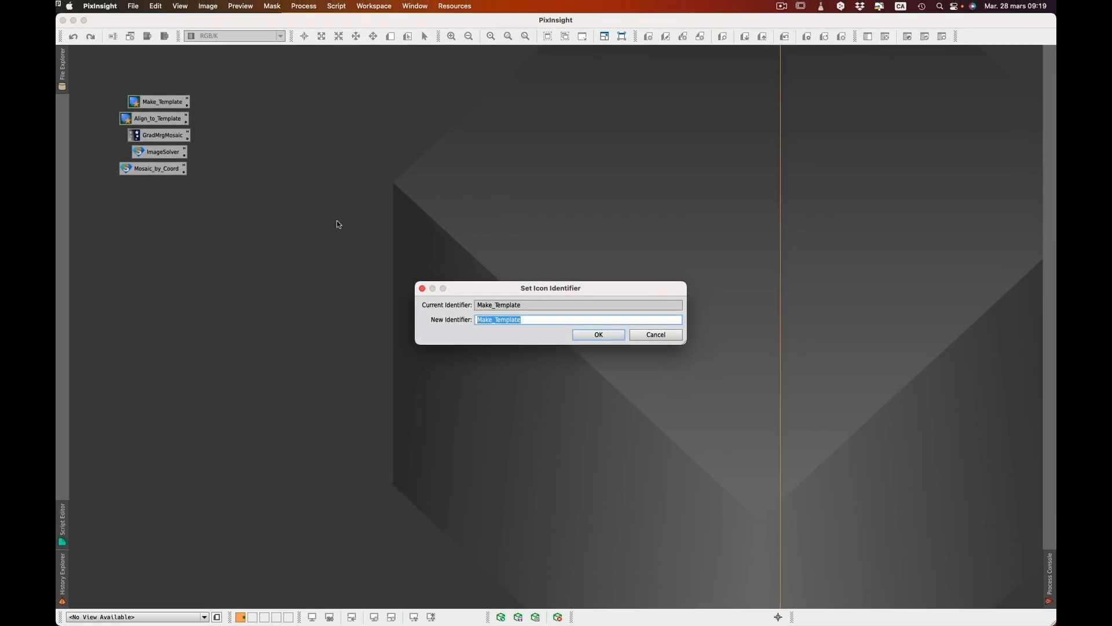
type("Creer_Modele")
key("Return")
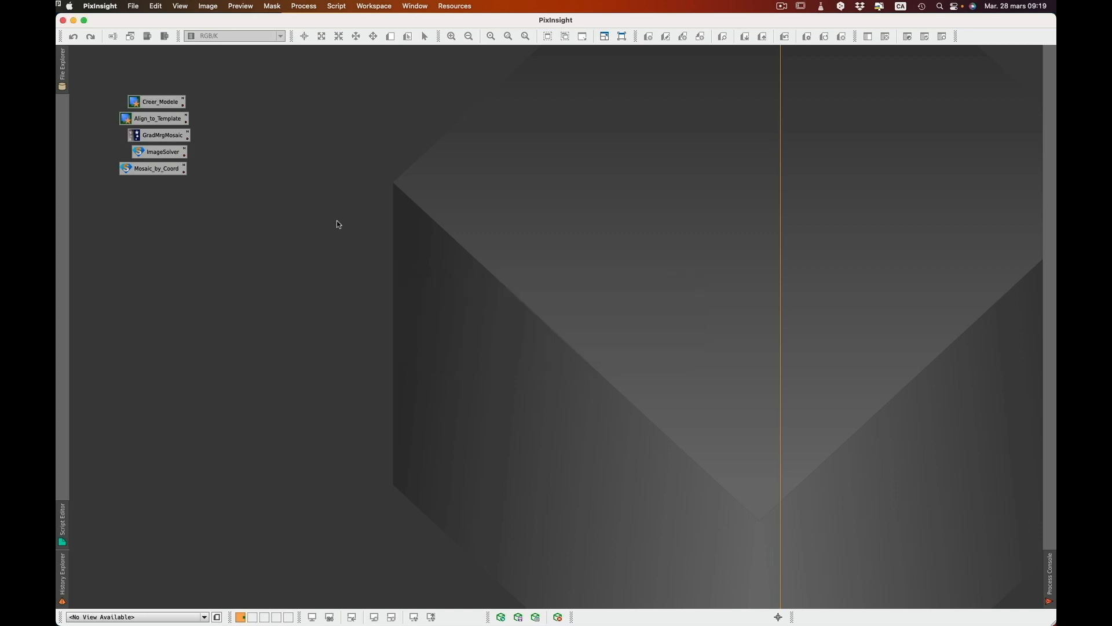
left_click(186, 116)
type("Aligner_")
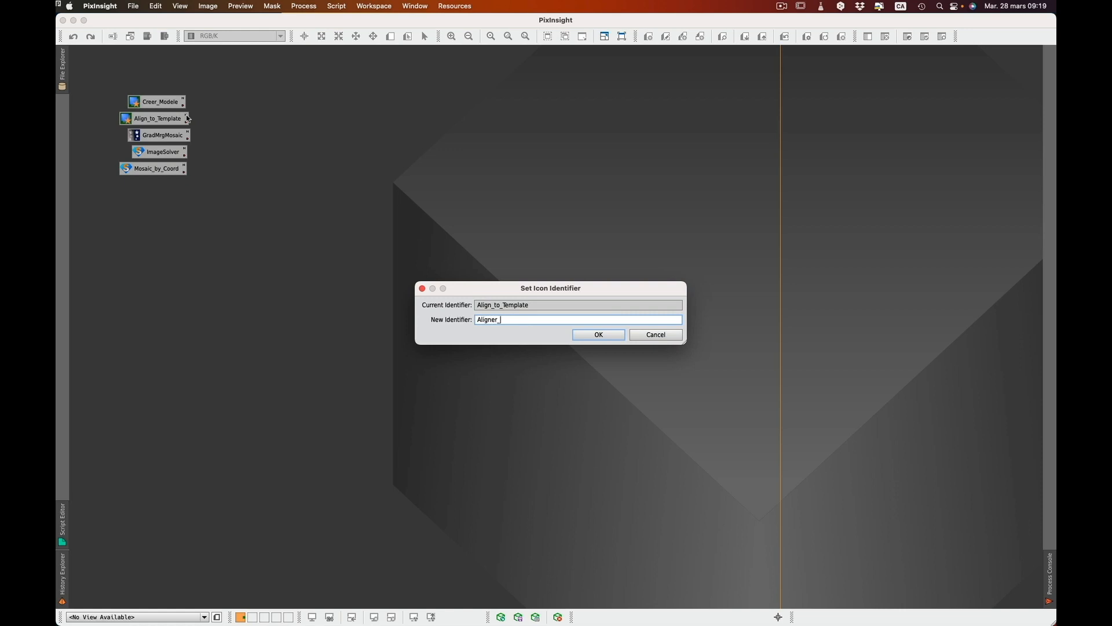
type("au_Modele")
left_click(592, 334)
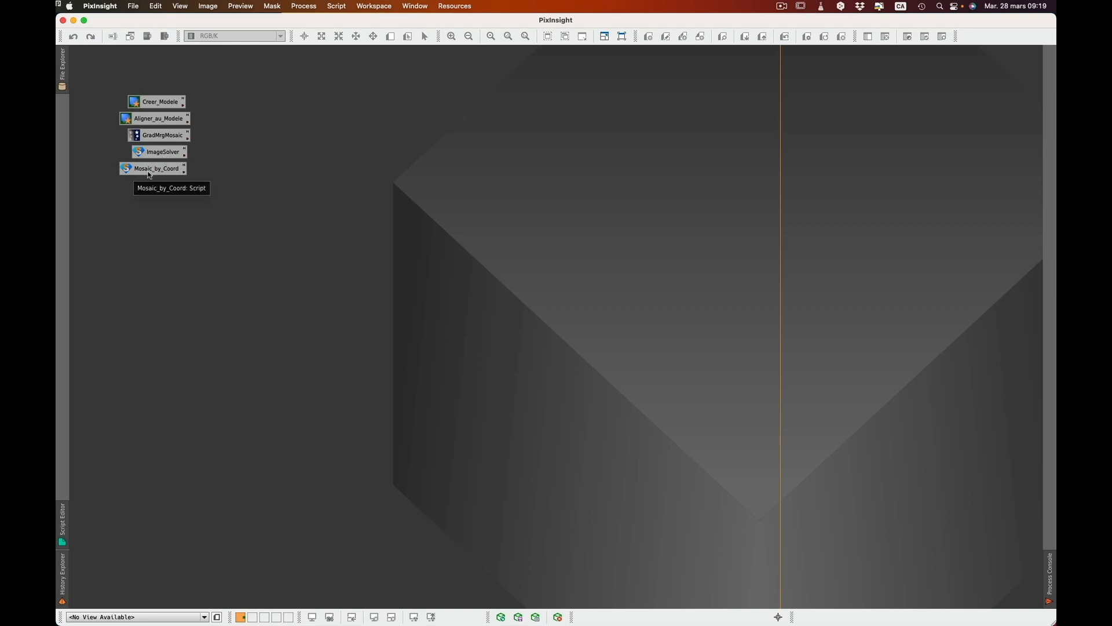
left_click(185, 168)
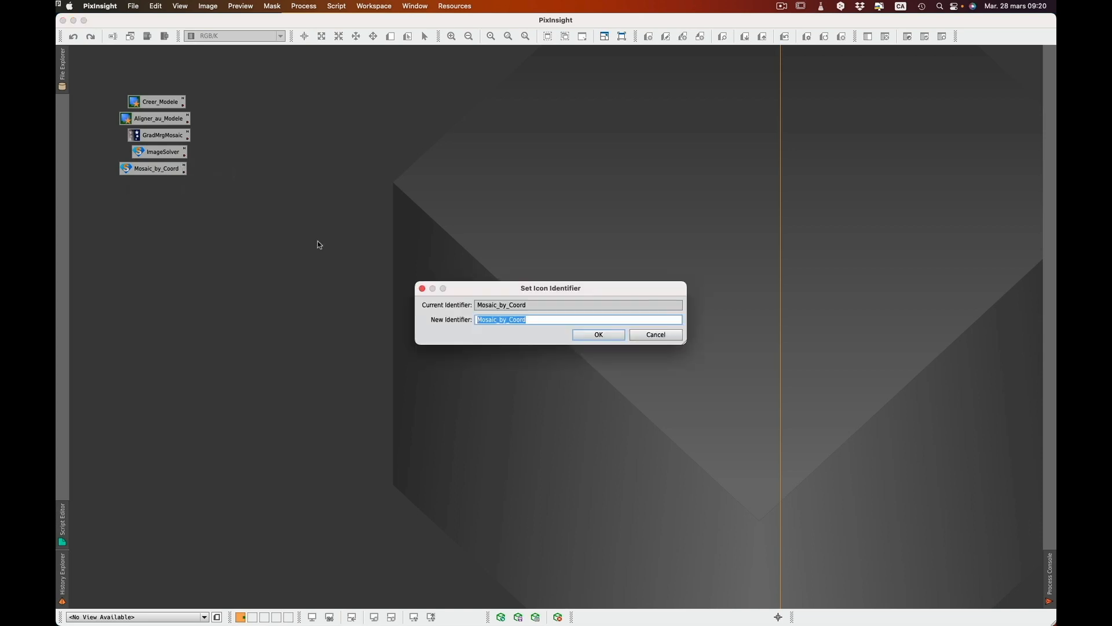
left_click(639, 335)
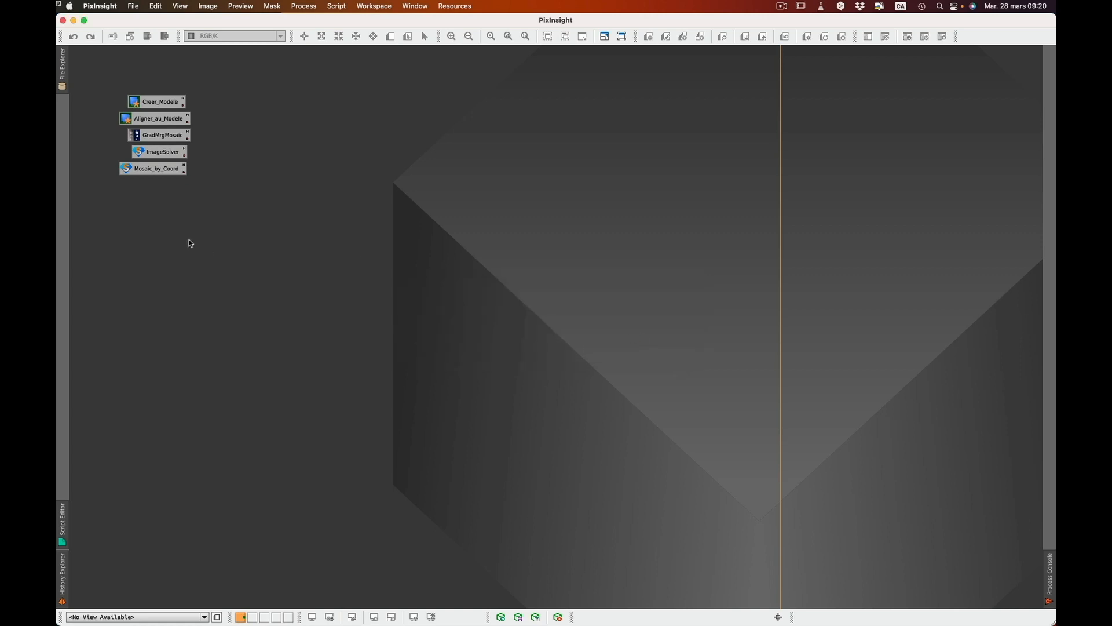
Select all five mosaic process icons in the workspace and delete them together
left_click_drag(191, 243, 165, 97)
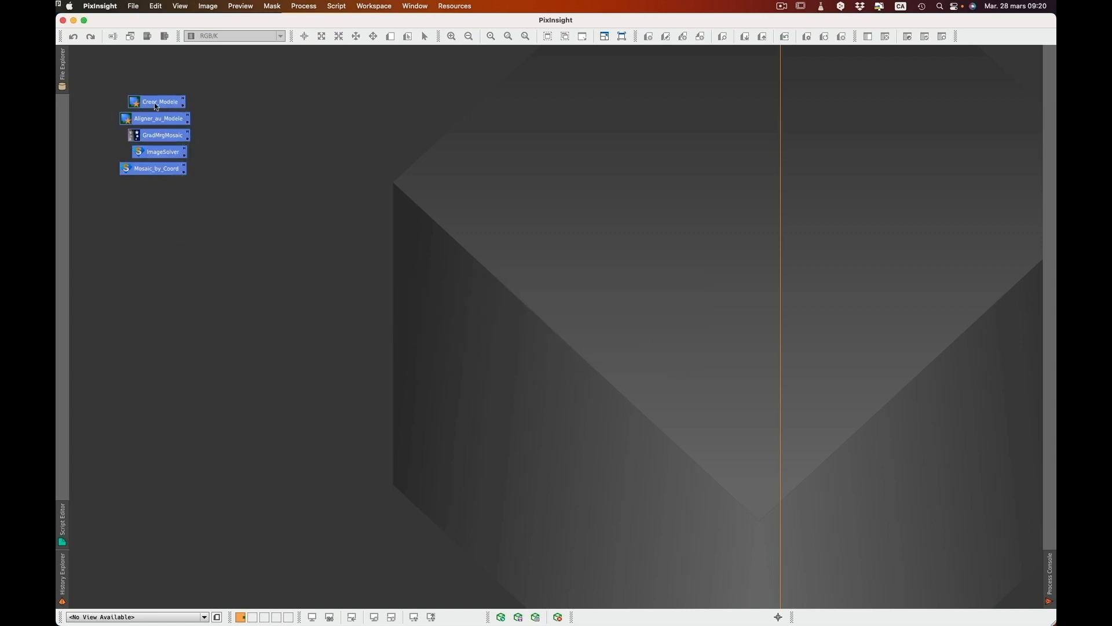
right_click(154, 103)
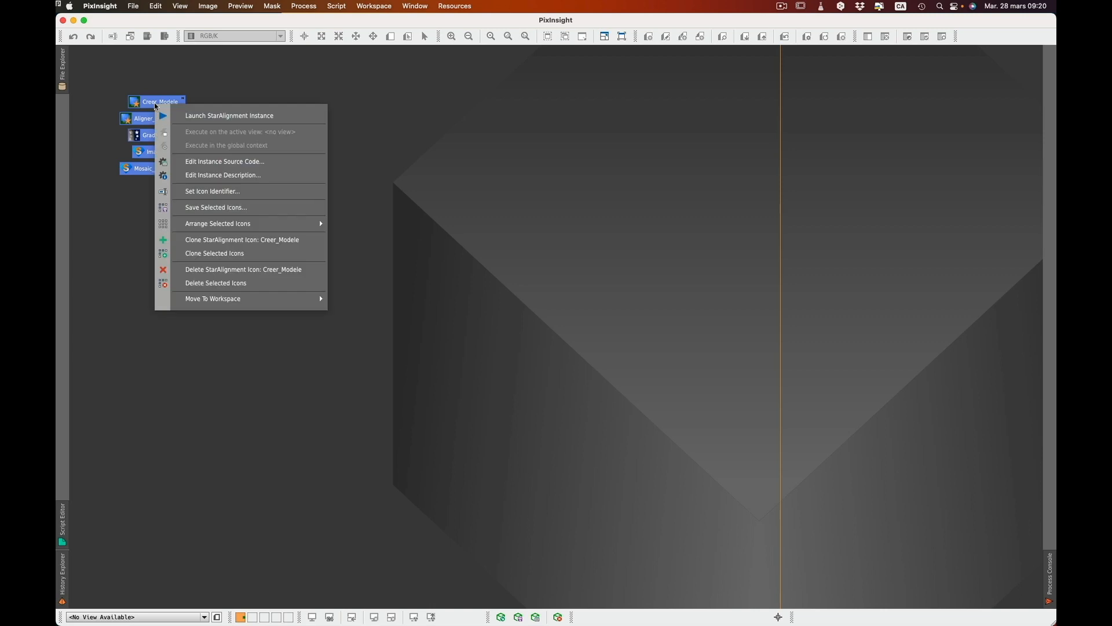
left_click(233, 284)
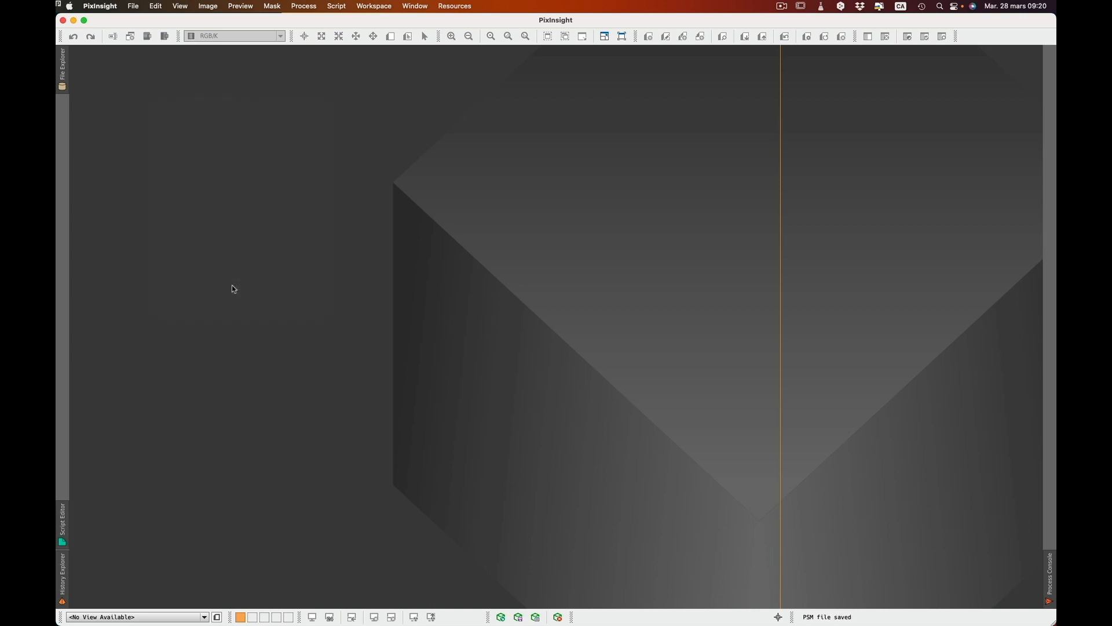
Open the project Mosaics and More March 2022.pxiproject from the Mosaics 2022 Download folder
left_click(501, 618)
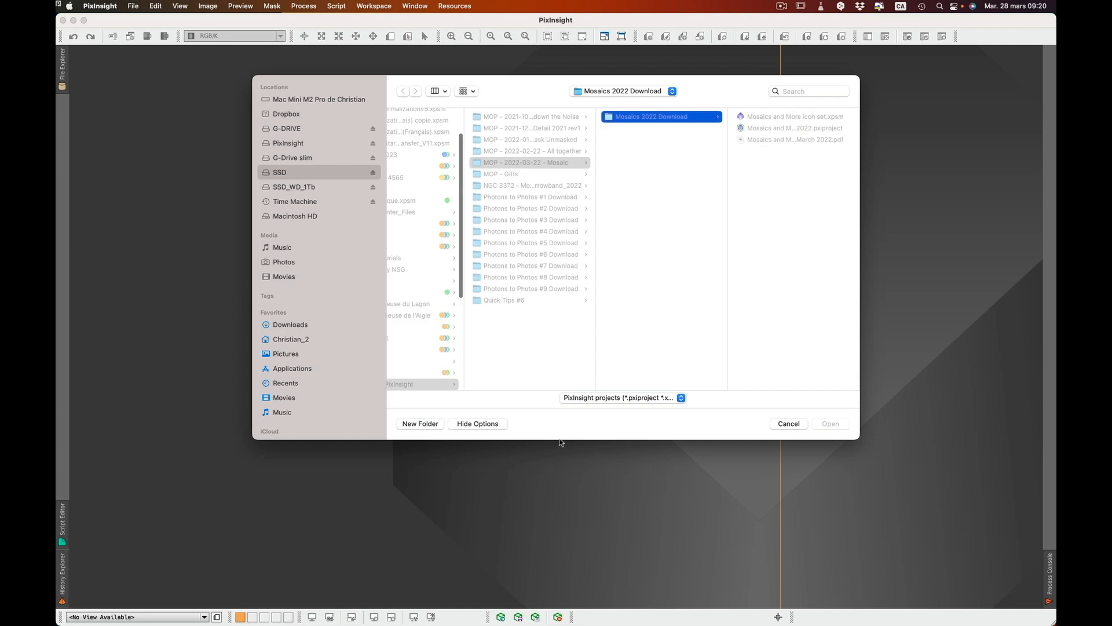
left_click(759, 129)
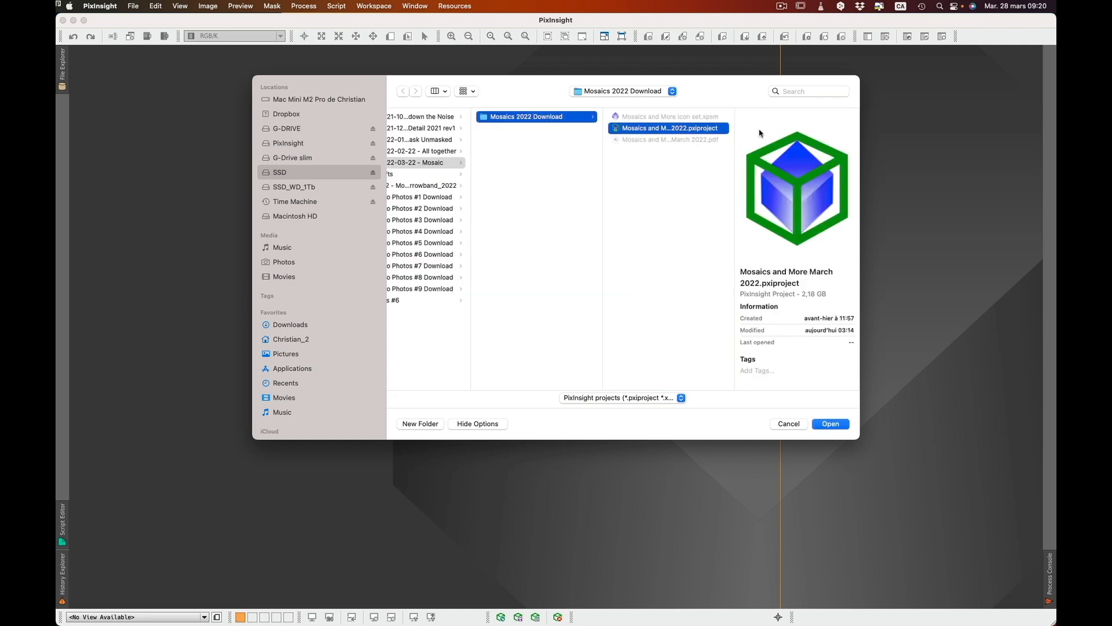
left_click(831, 425)
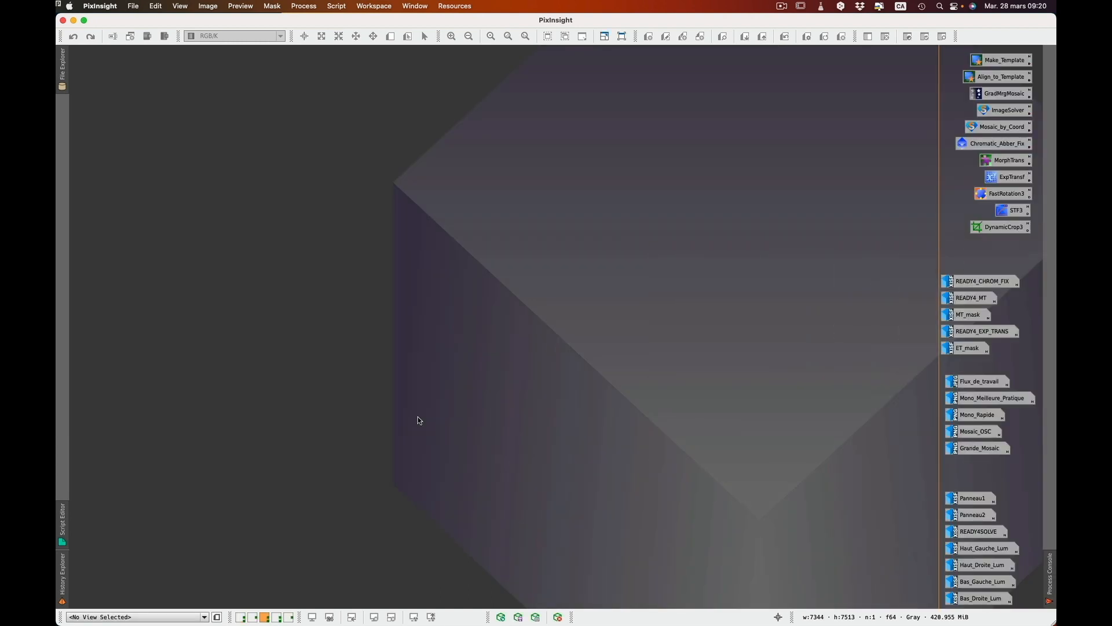
Review the project's list of workspaces and its author, description and save options, then leave without saving
left_click(370, 7)
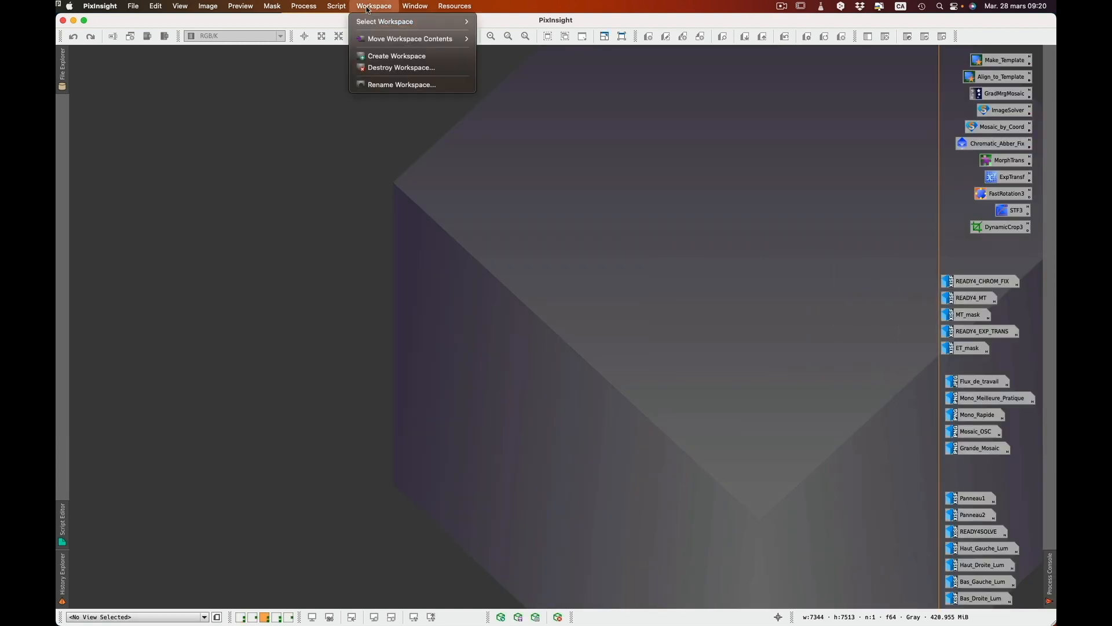
mouse_move(377, 23)
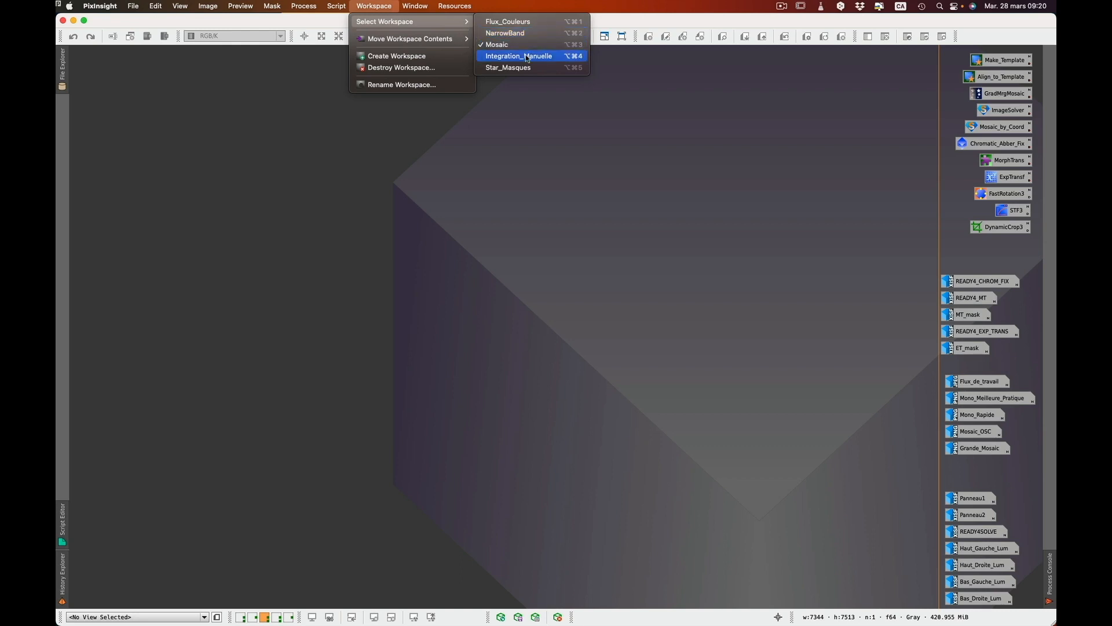
left_click(371, 299)
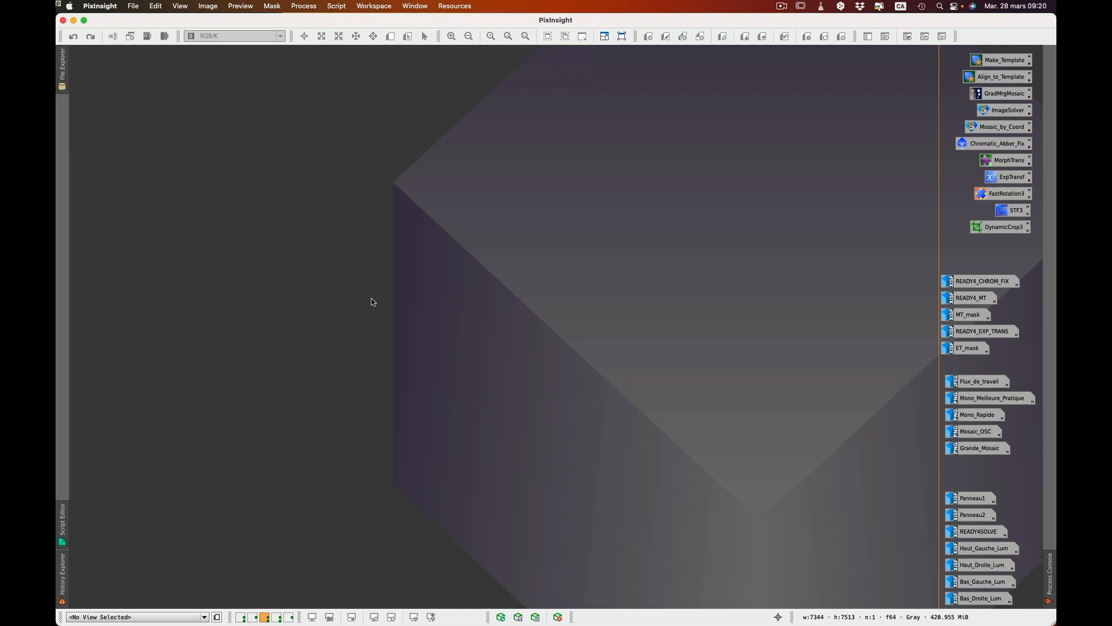
left_click(519, 618)
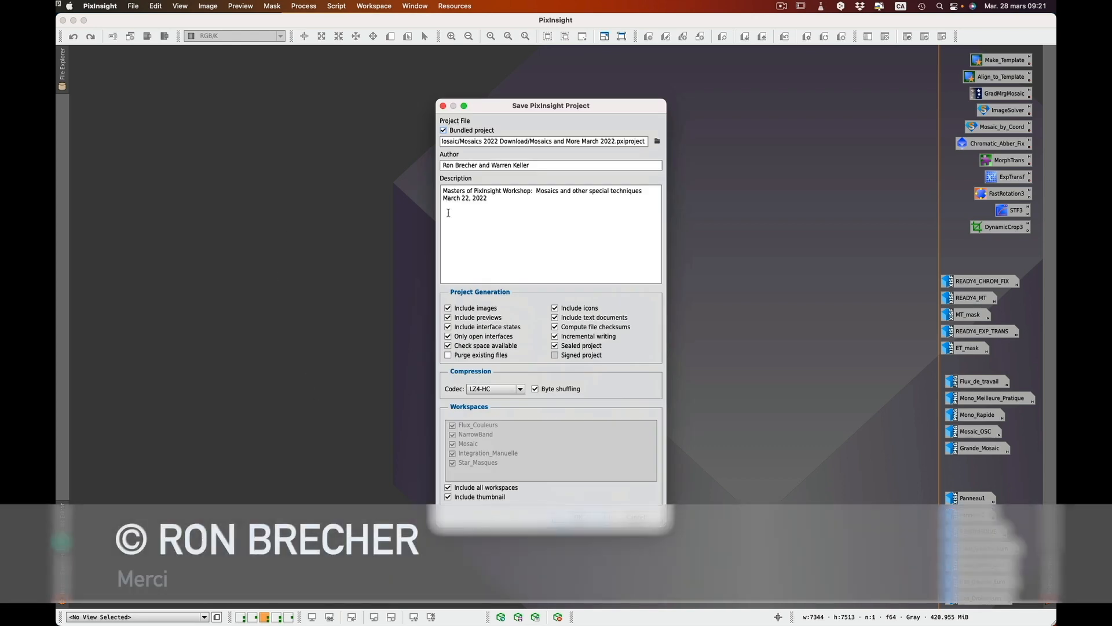
left_click(452, 167)
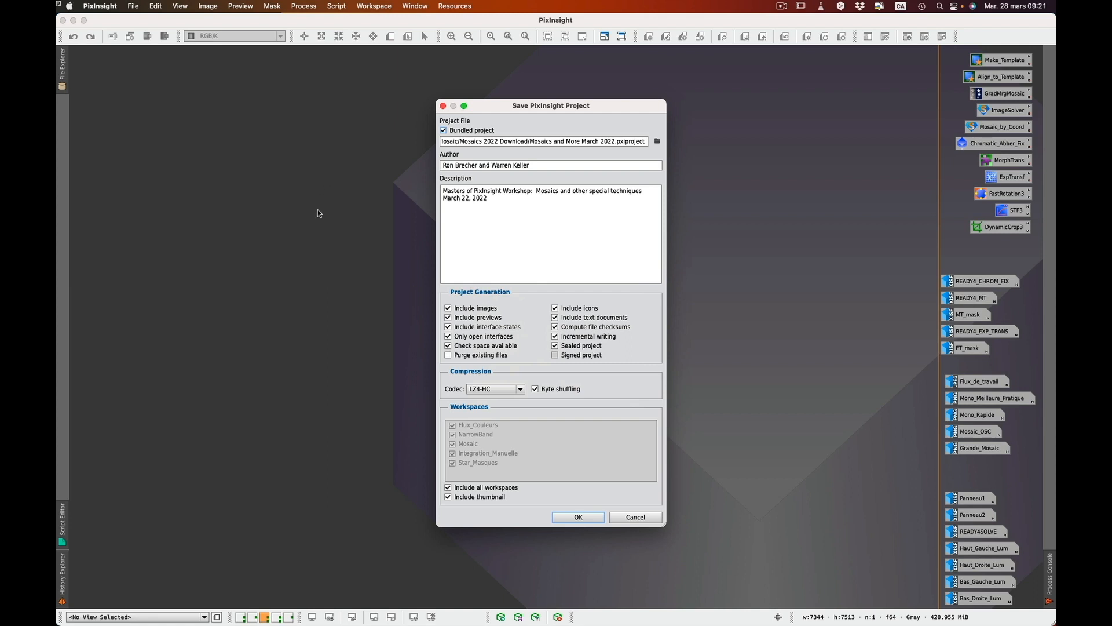
left_click(635, 521)
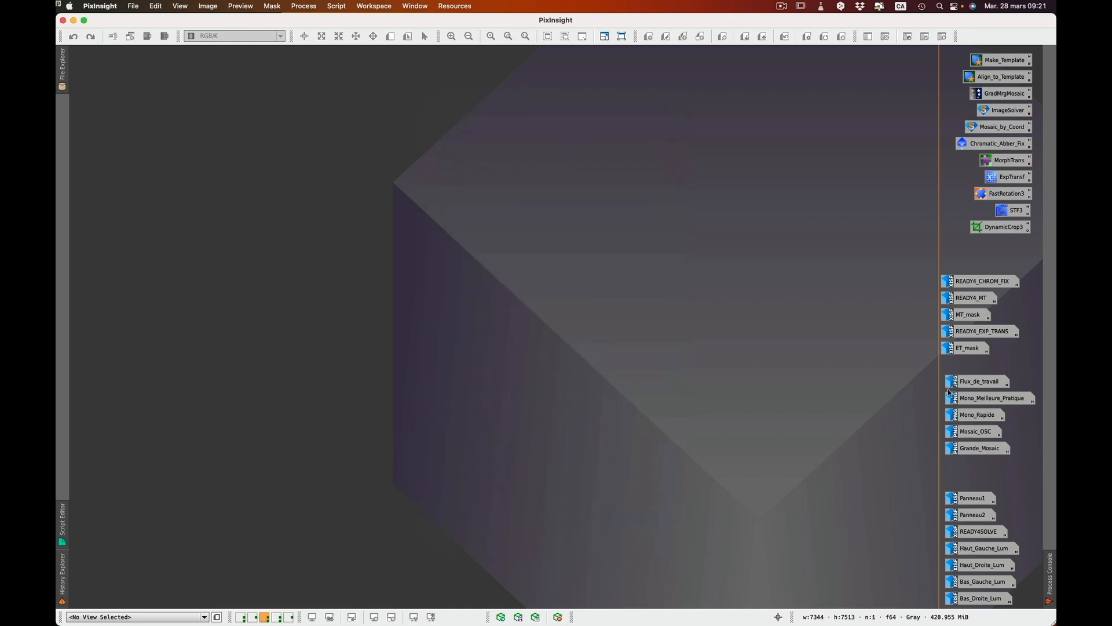
Open the Flux_de_travail image to examine the workflow diagram, then minimize it again
left_click(979, 385)
double_click(979, 382)
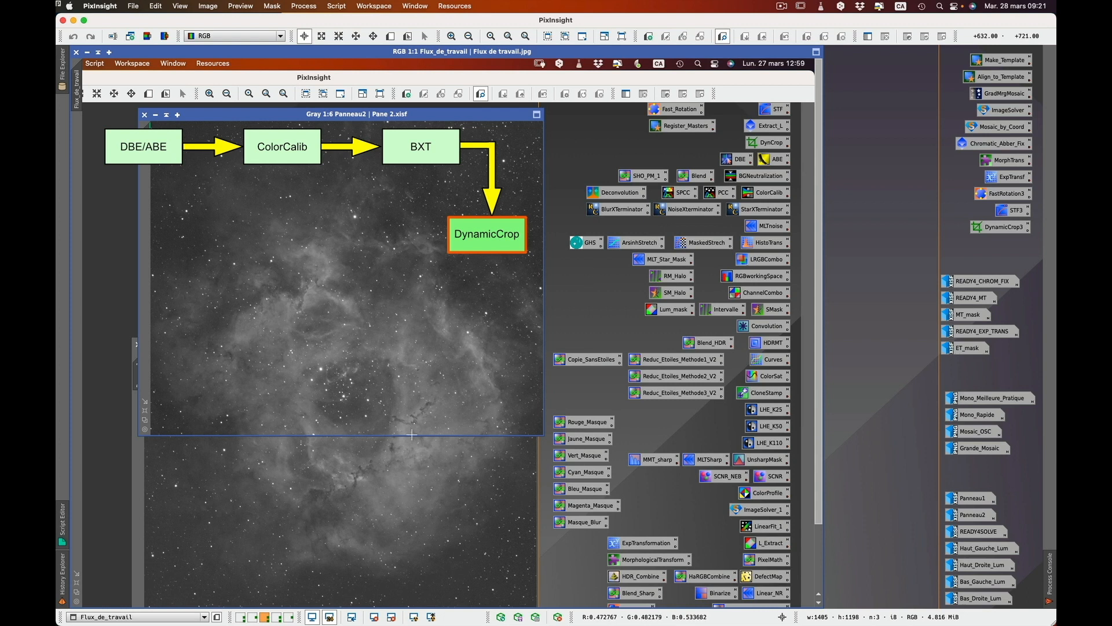
mouse_move(524, 620)
left_click(88, 53)
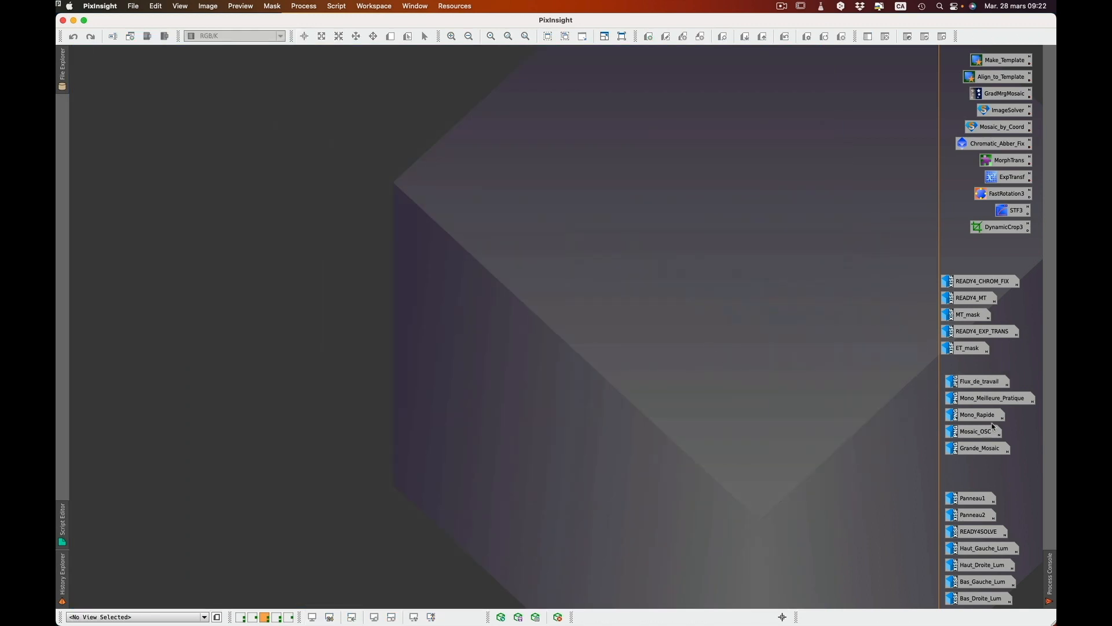
View the Mono_Meilleure_Pratique and Mono_Rapide diagrams of monochrome mosaic assembly, minimizing each one after viewing
double_click(1001, 398)
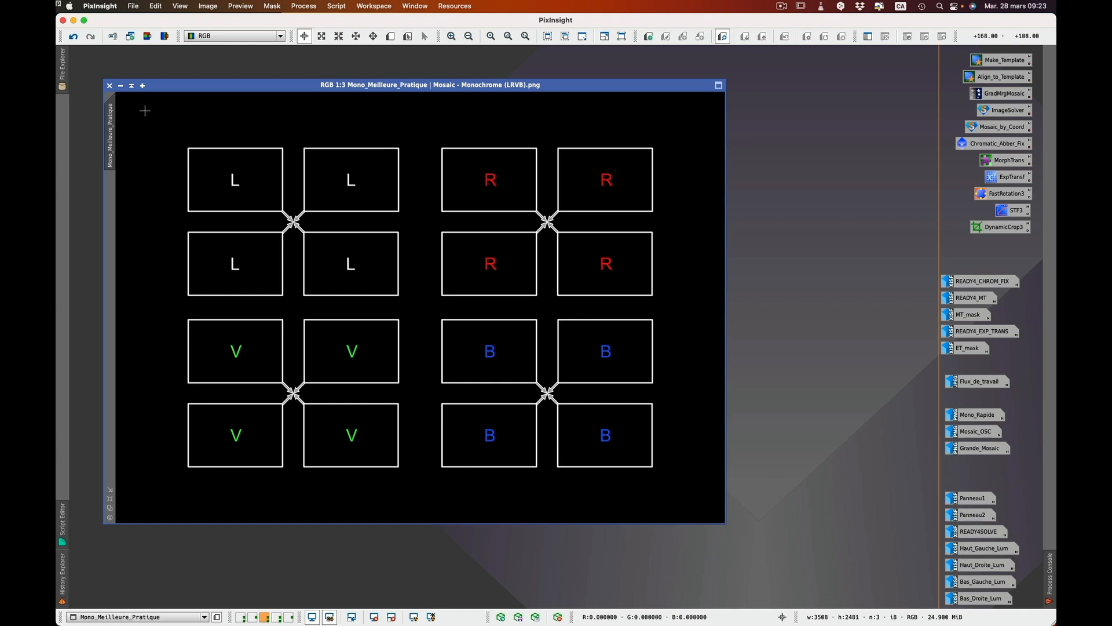
left_click(121, 86)
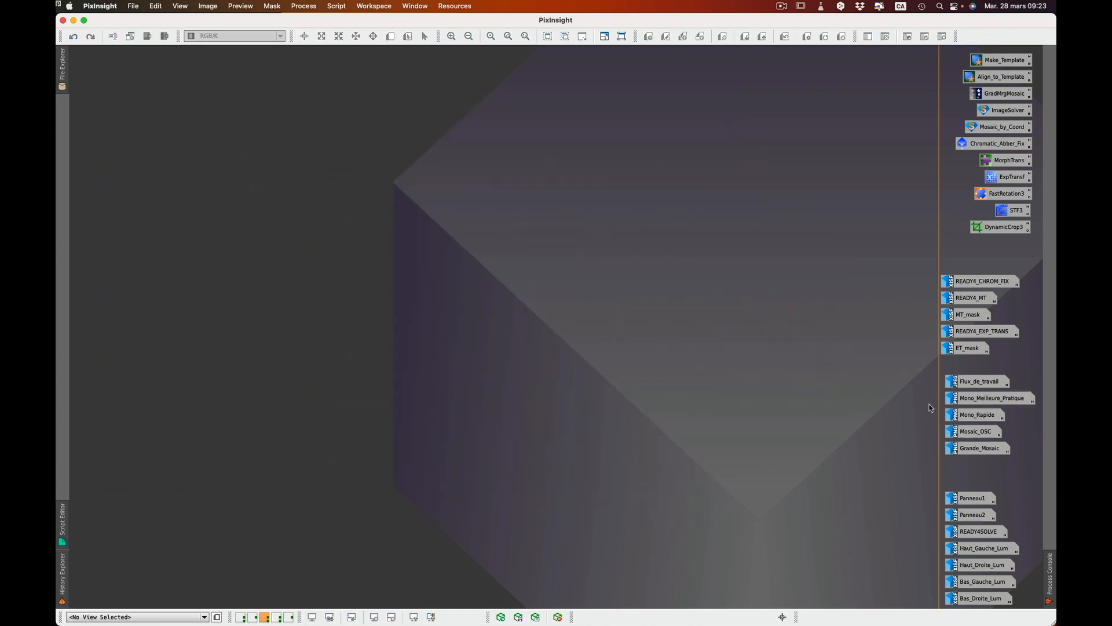
left_click(980, 419)
double_click(980, 417)
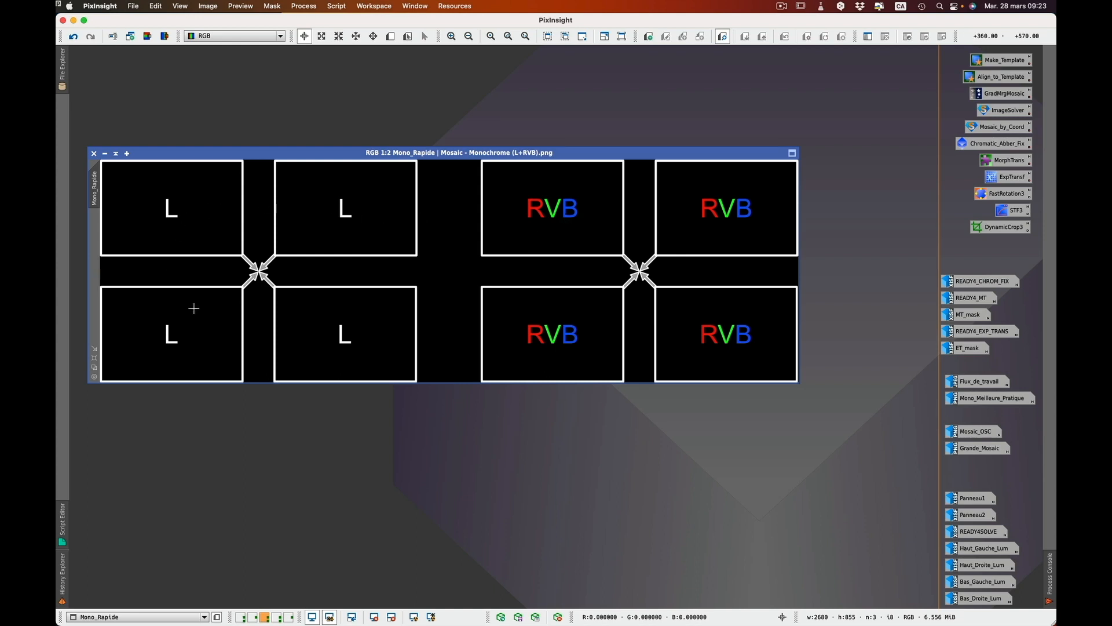
left_click(105, 153)
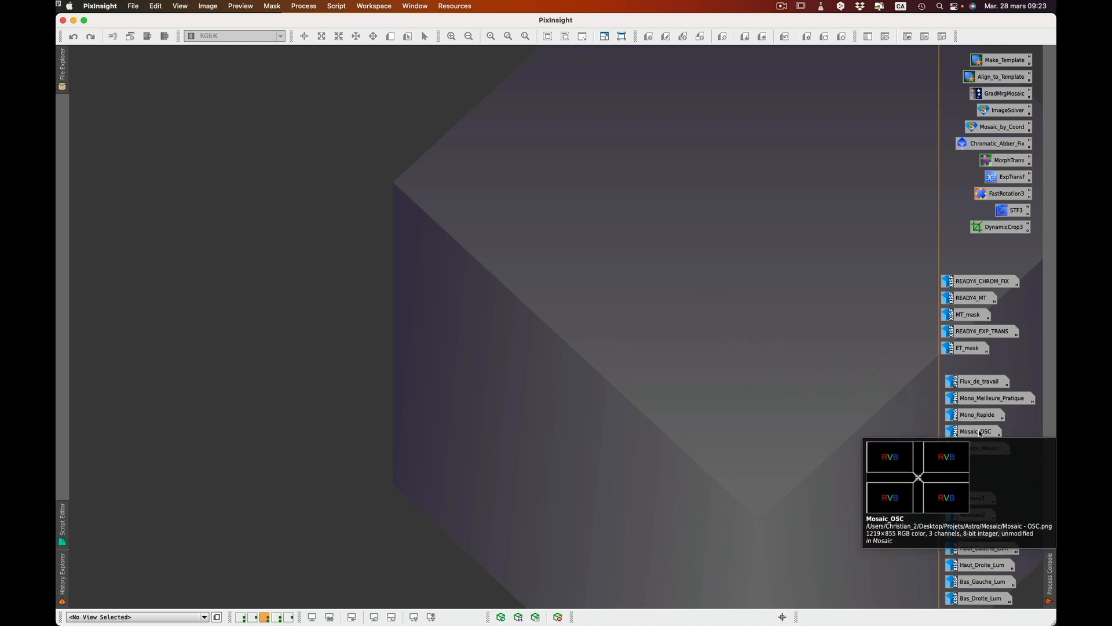
View the Mosaic_OSC diagram, minimize it, and preview the Grande_Mosaic image from its icon
double_click(979, 433)
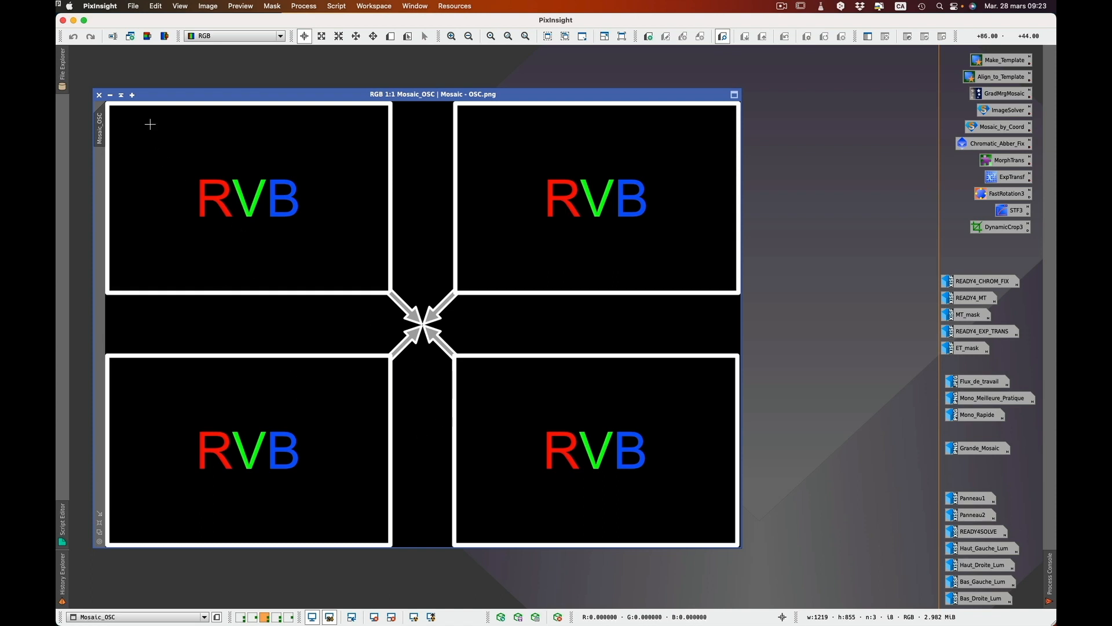
left_click(110, 96)
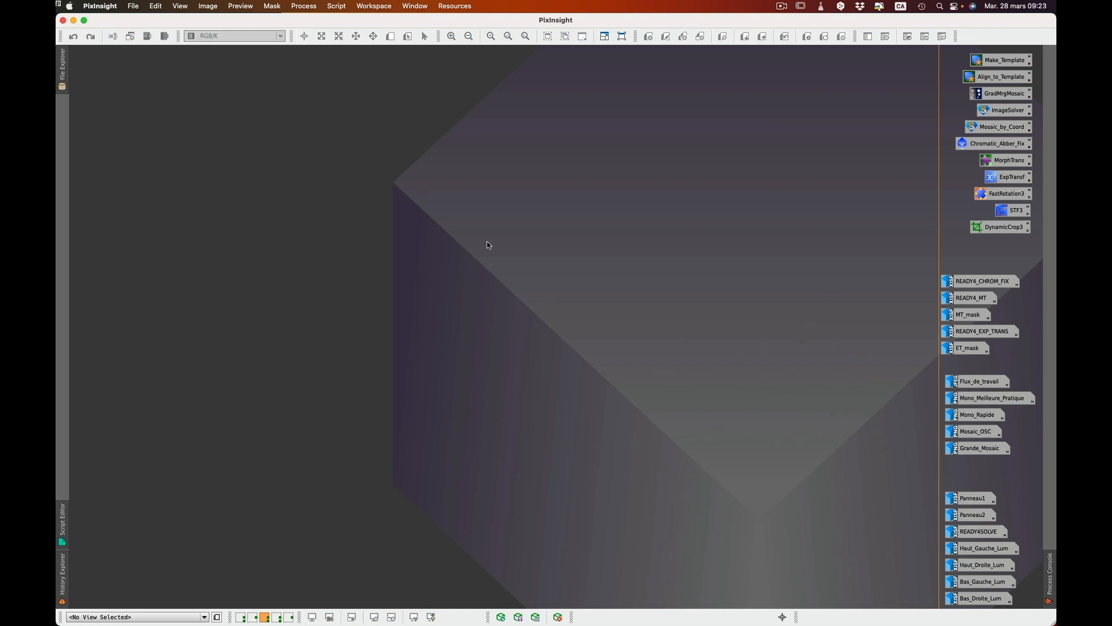
mouse_move(977, 450)
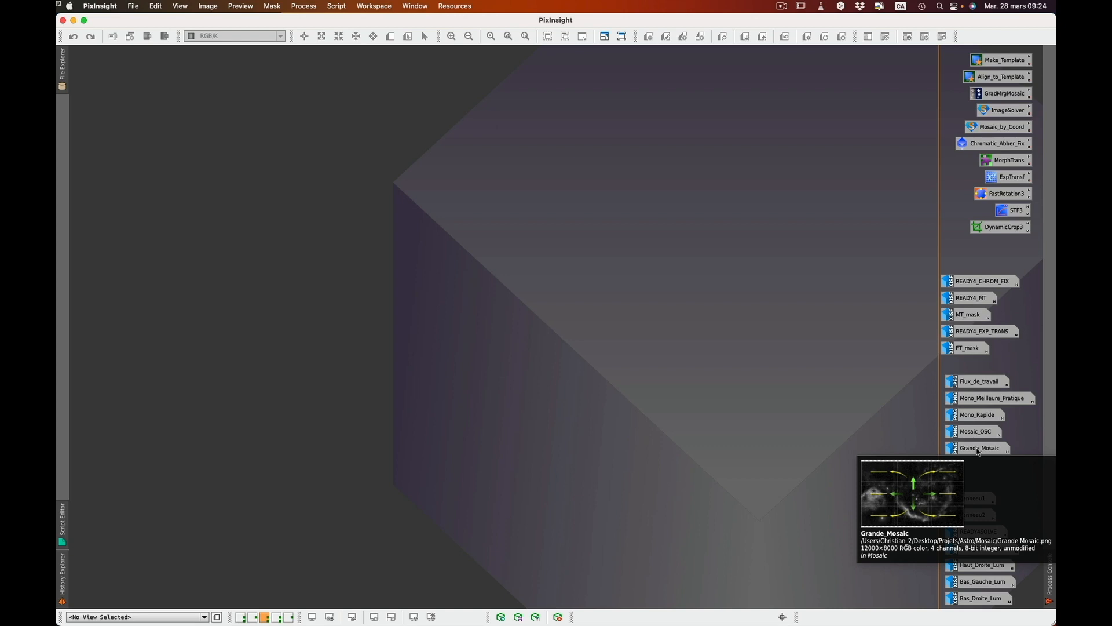
View the Grande_Mosaic diagram showing the assembly order of a large mosaic, and minimize it
double_click(978, 449)
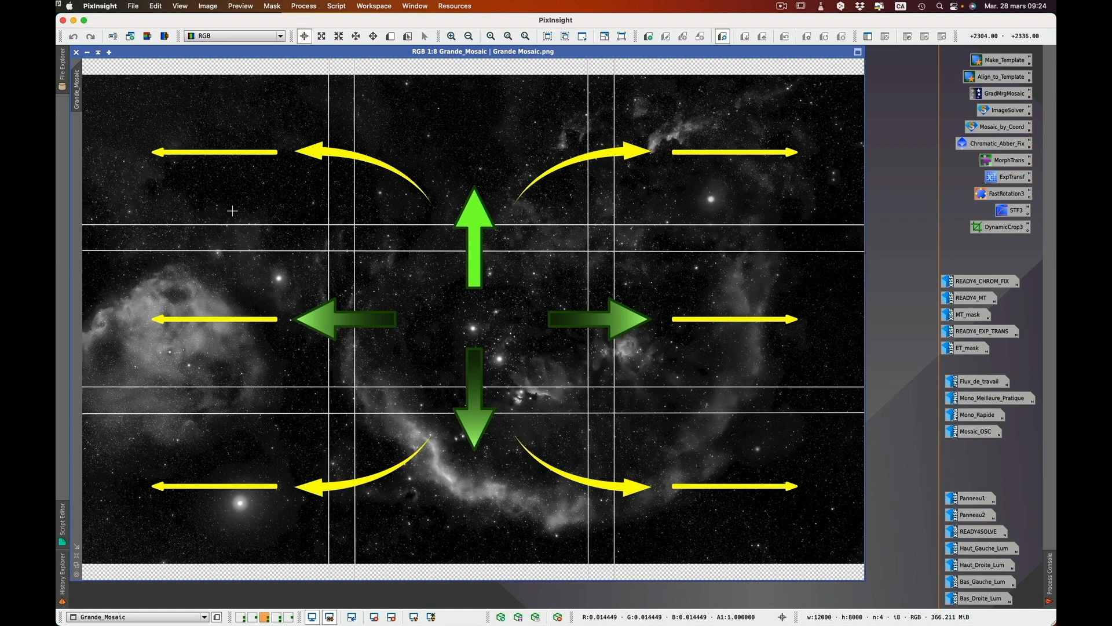
left_click(87, 52)
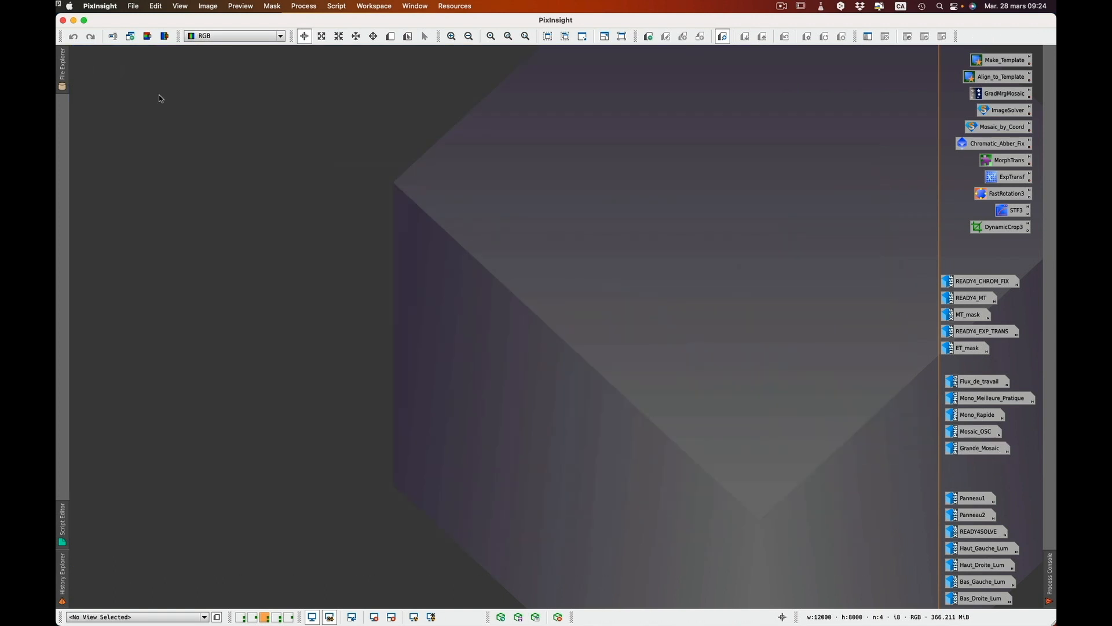
Open Panneau1 and Panneau2, lay Panneau2 over Panneau1 to show their overlap, and move it back apart
double_click(977, 500)
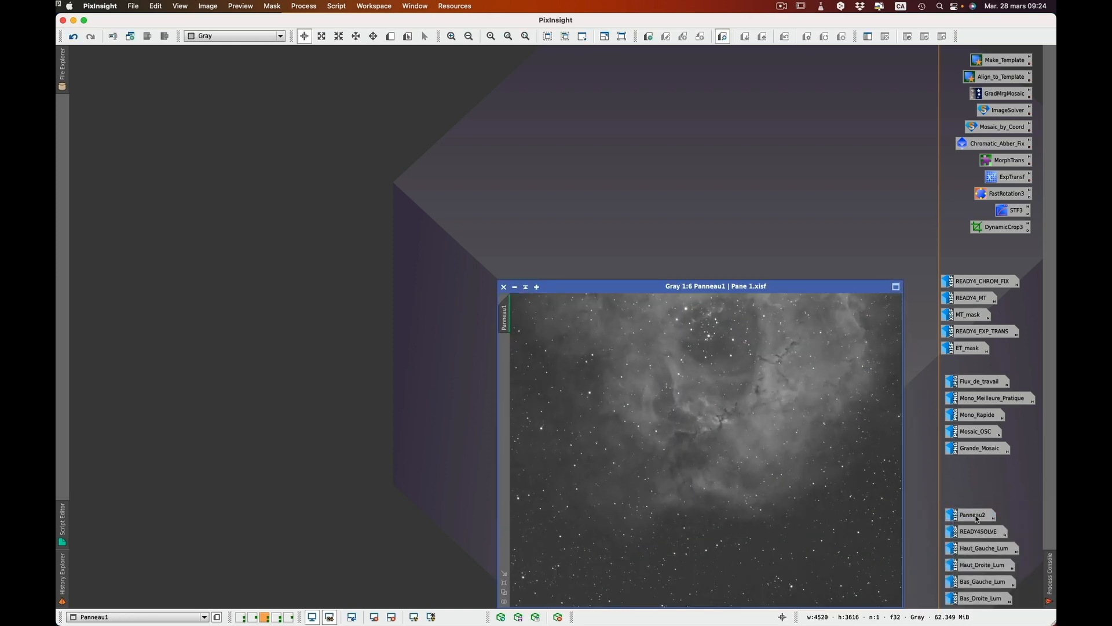
double_click(977, 516)
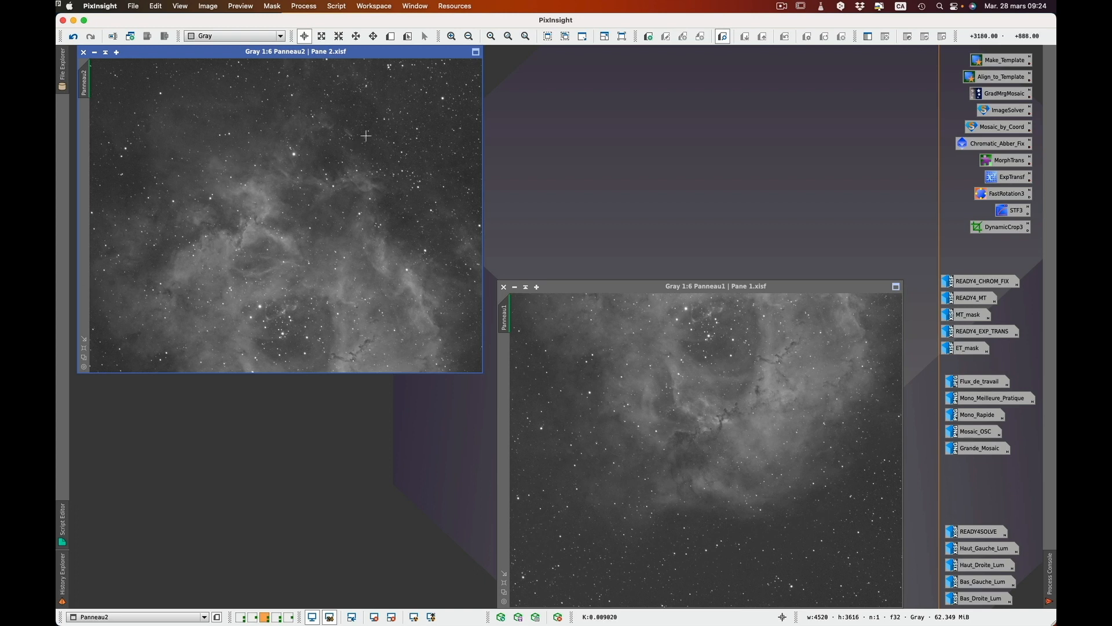
left_click_drag(399, 53, 827, 52)
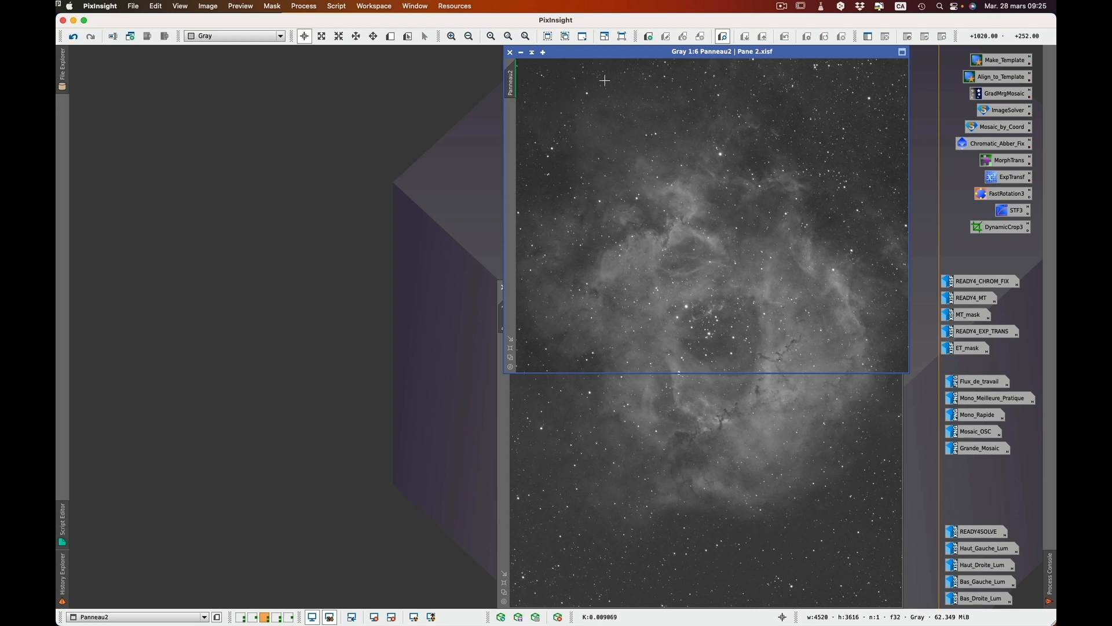
left_click_drag(632, 58, 204, 57)
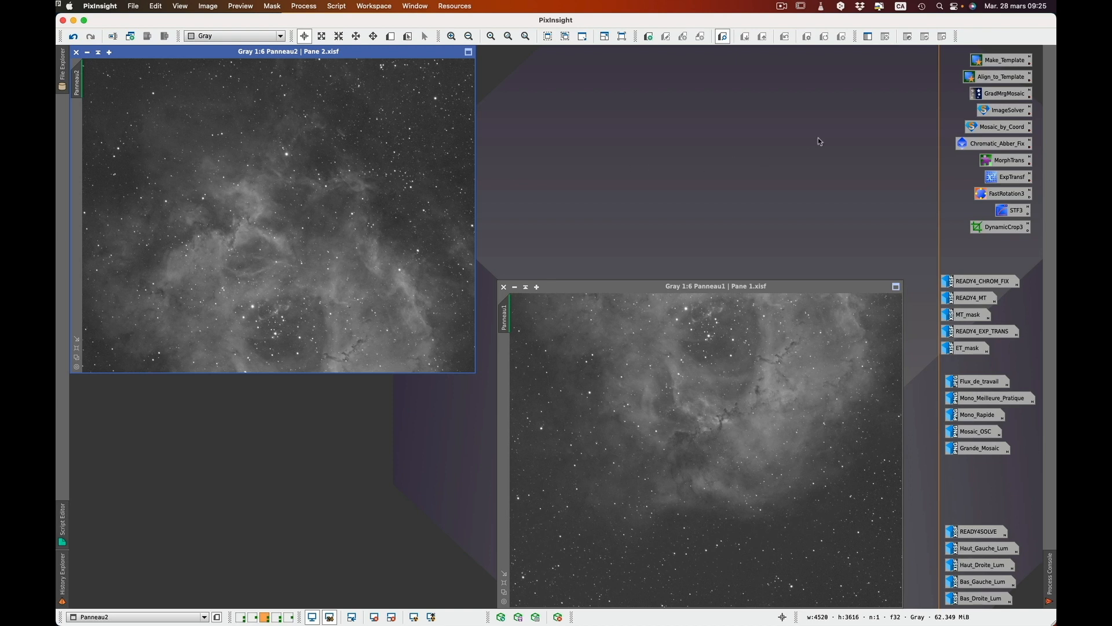
Open the Make_Template StarAlignment process, select the Register/Union - Mosaic working mode, and set Panneau1 as the reference image
double_click(1004, 60)
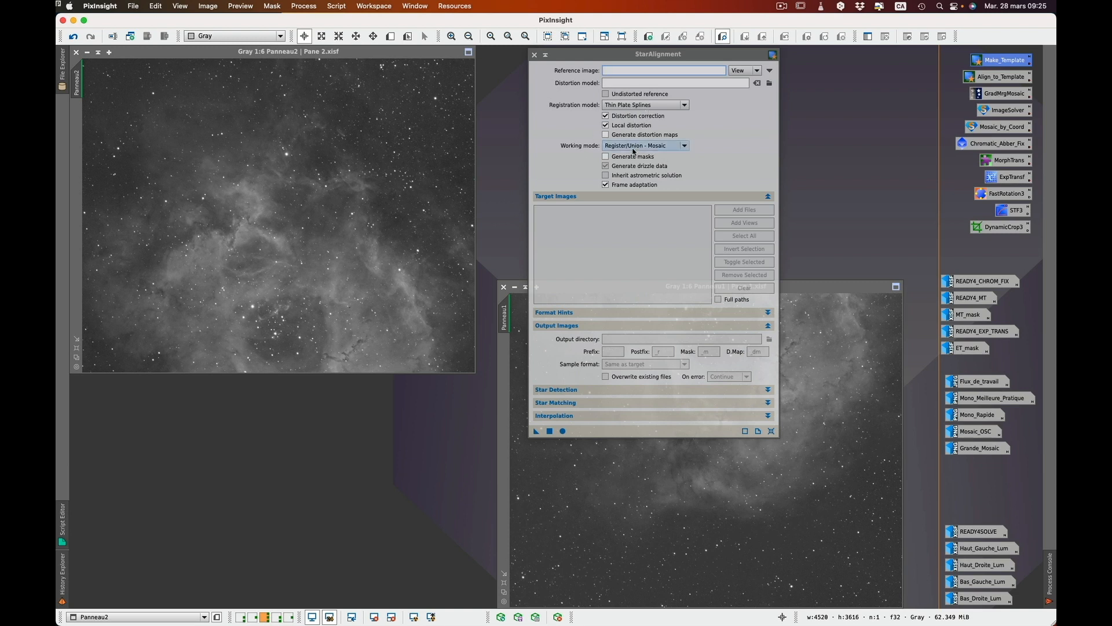
left_click(684, 146)
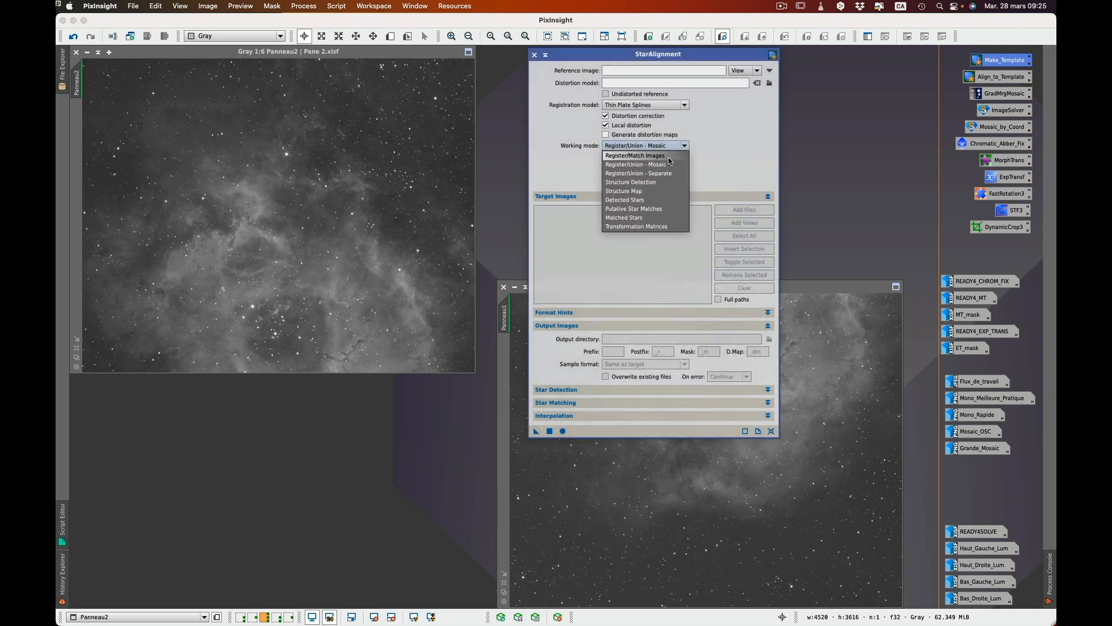
left_click(666, 164)
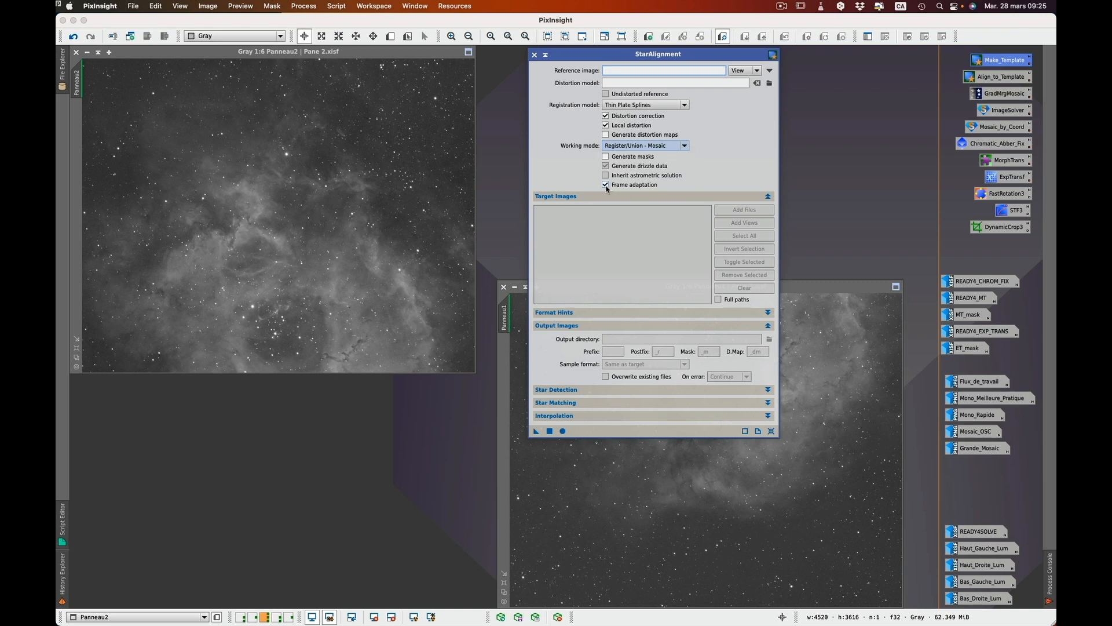
mouse_move(606, 188)
left_click(508, 314)
left_click_drag(508, 314, 617, 69)
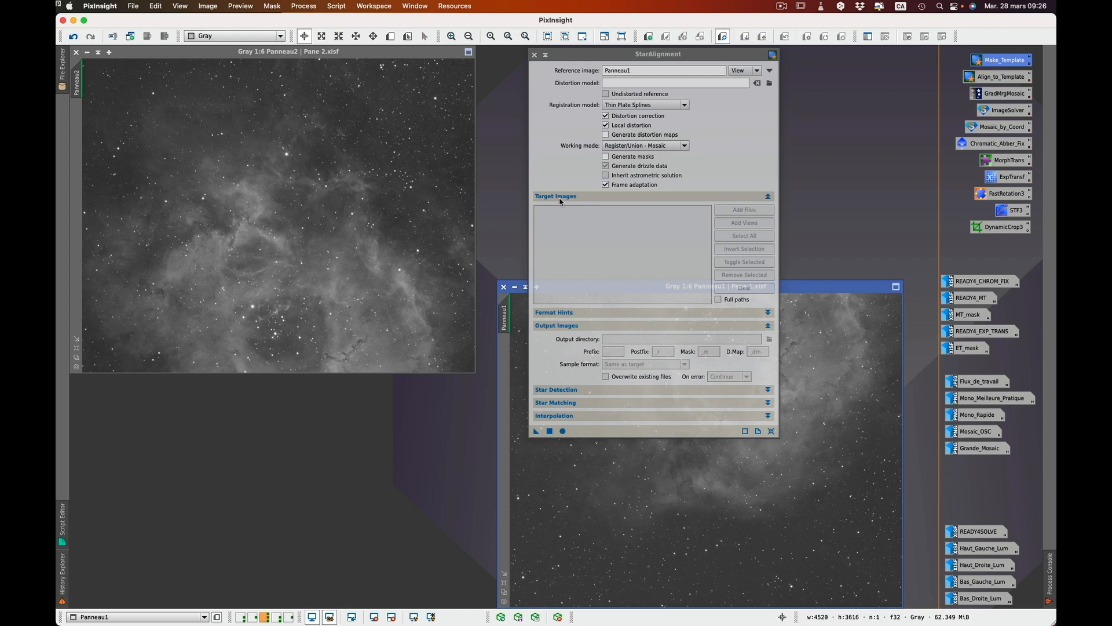
Collapse the target and output image settings, review the Star Detection parameters, and show the Star Matching parameters
left_click(769, 197)
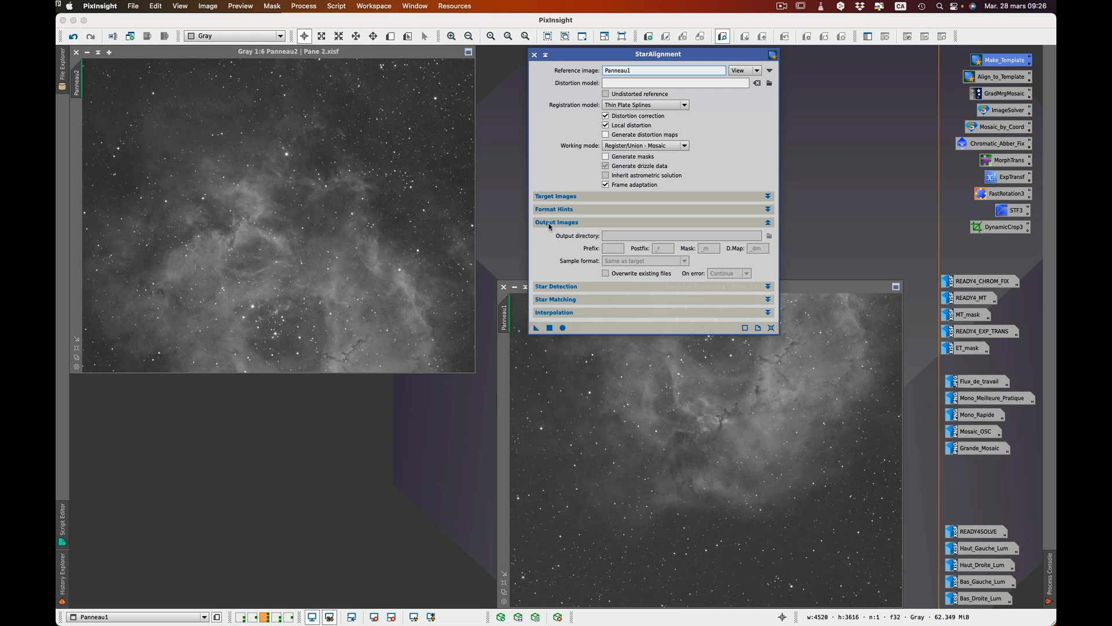
left_click(768, 223)
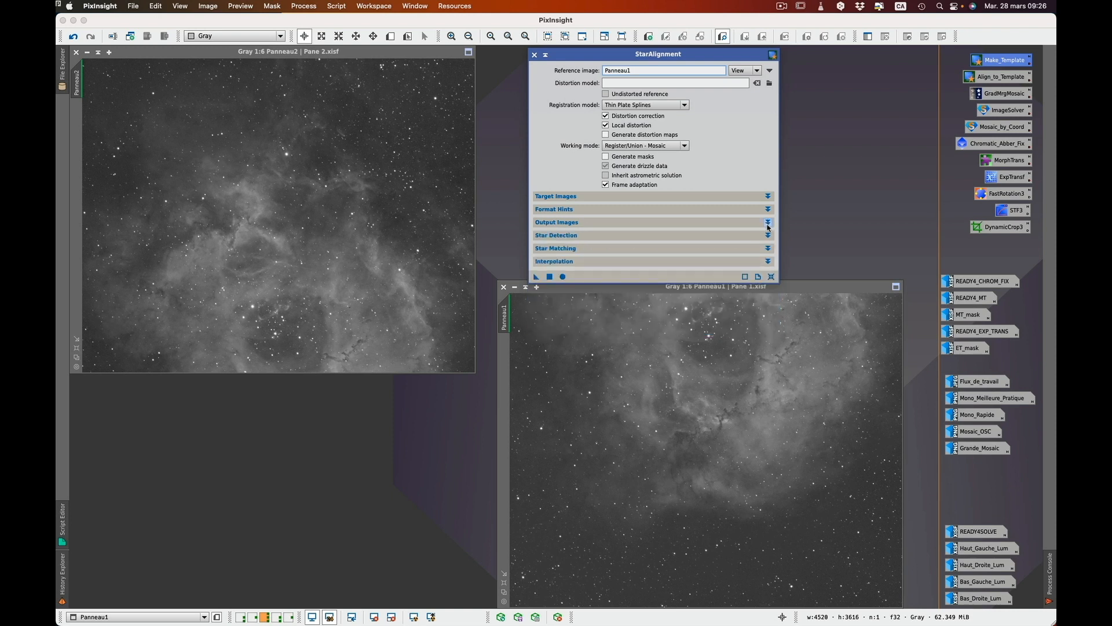
left_click(768, 235)
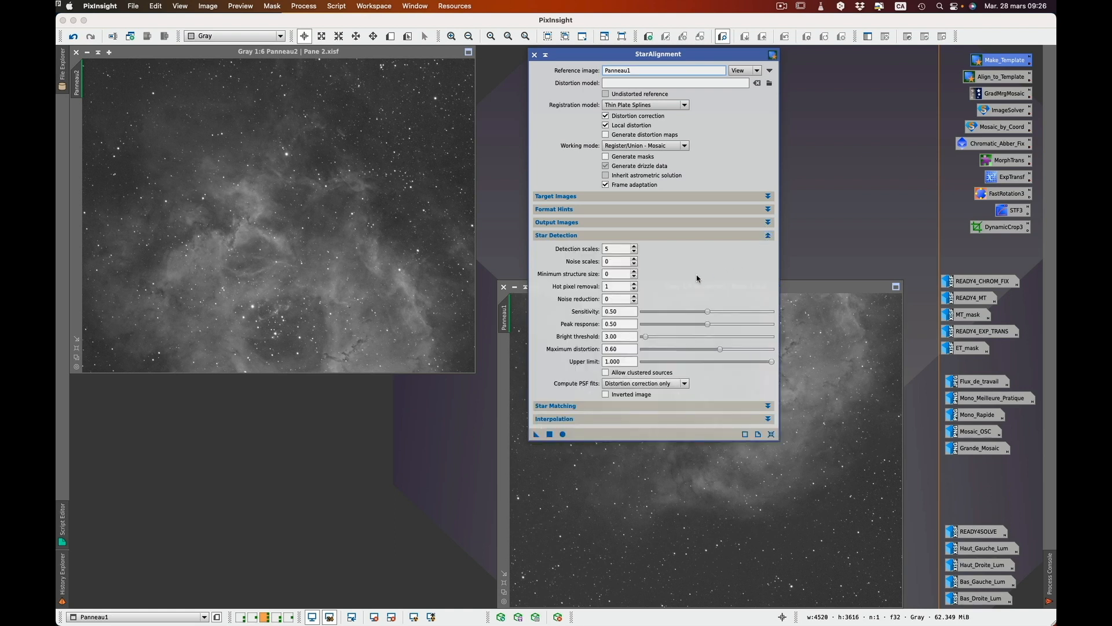
left_click(768, 236)
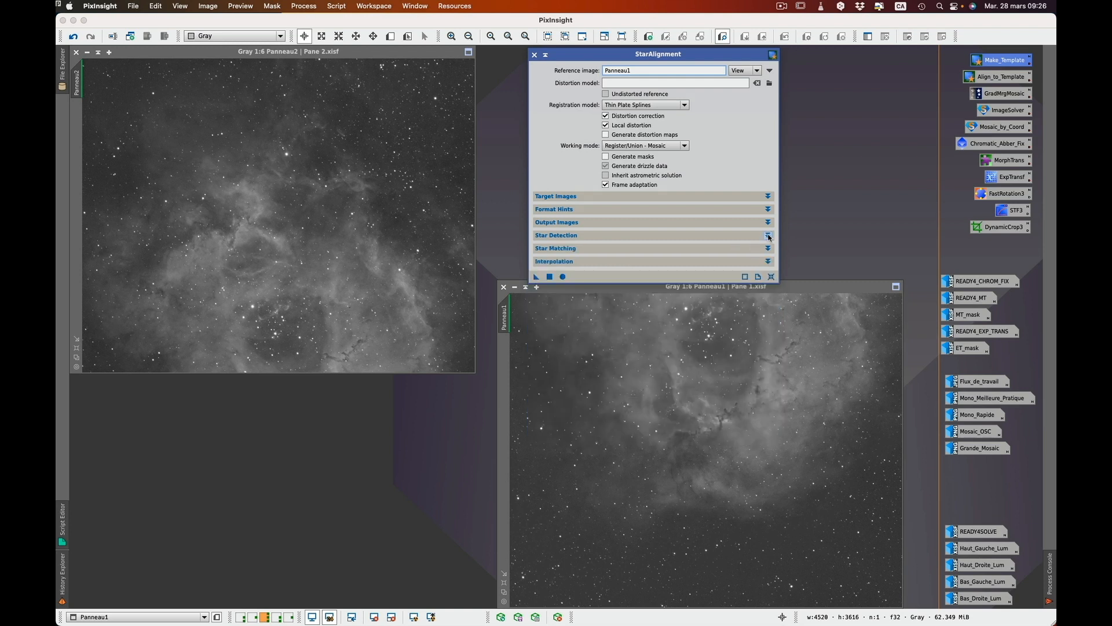
left_click(769, 248)
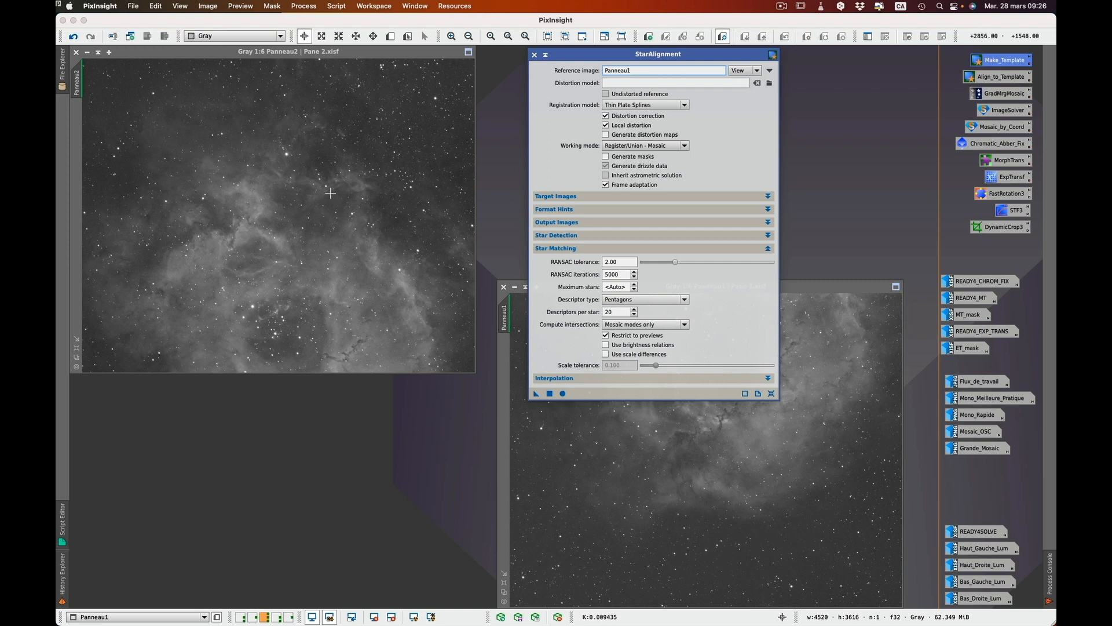
Create full-width previews over the overlap area, along the lower edge of Panneau2 and the upper edge of Panneau1
left_click(391, 57)
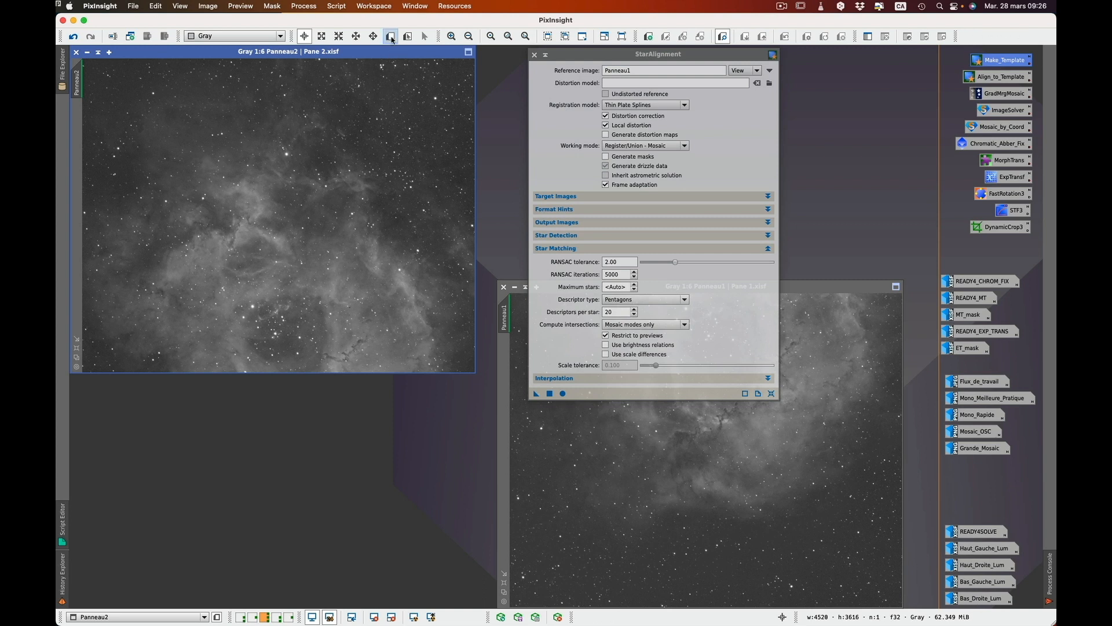
left_click(390, 36)
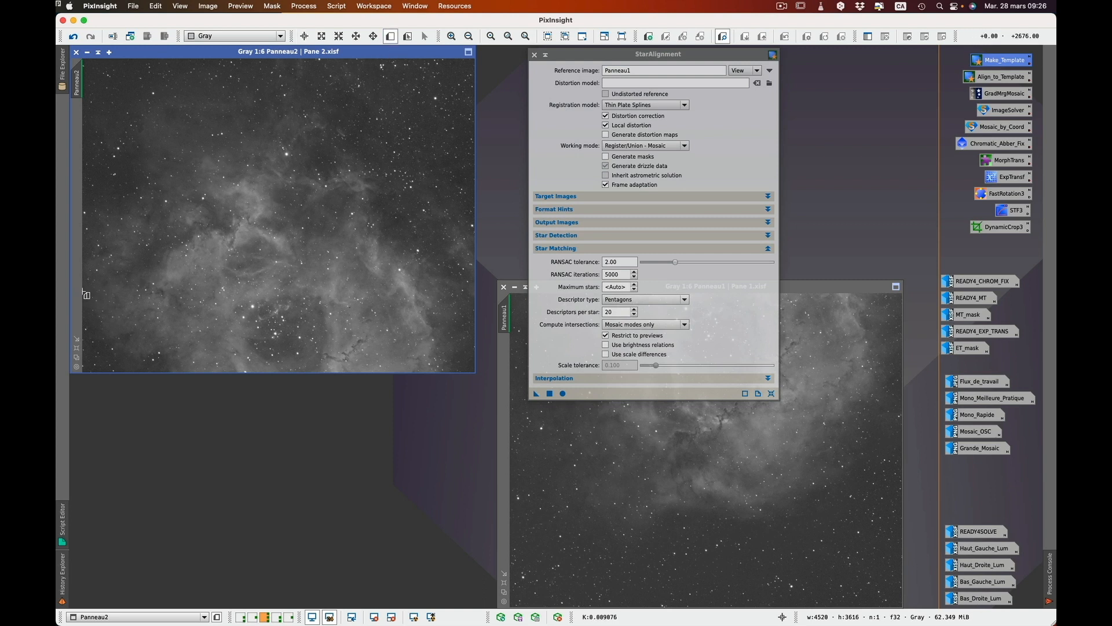
left_click_drag(82, 291, 474, 370)
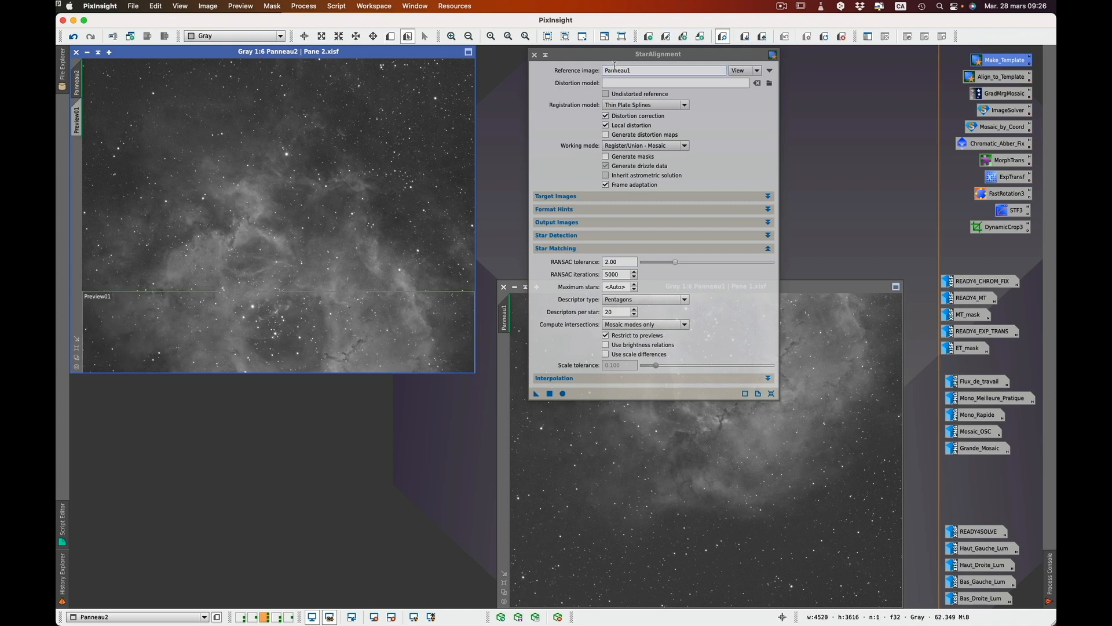
left_click_drag(615, 55, 307, 53)
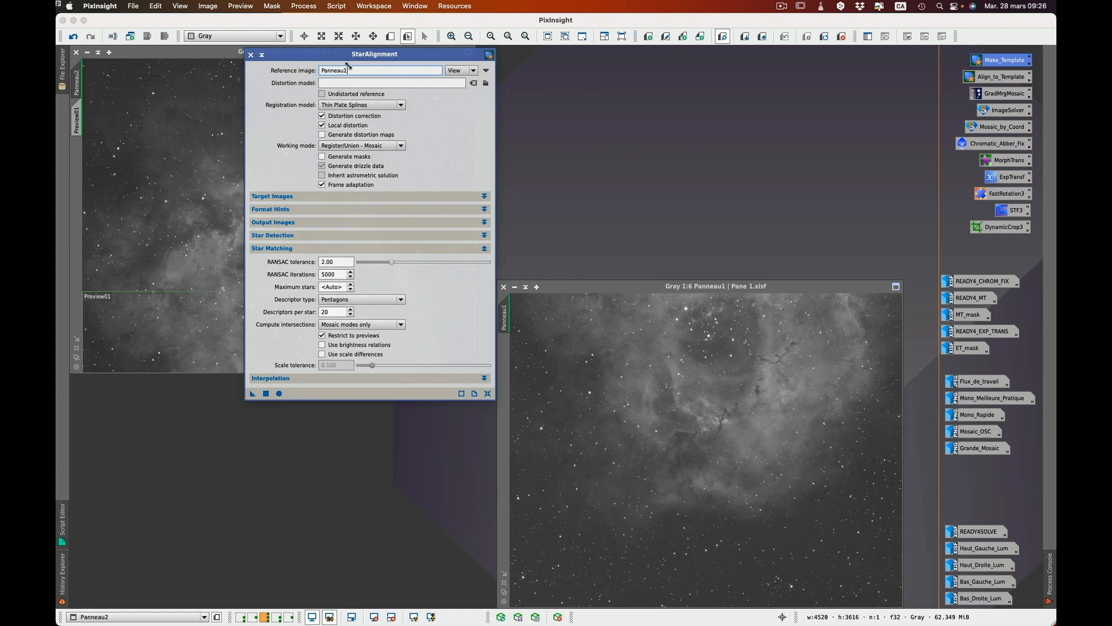
left_click(560, 287)
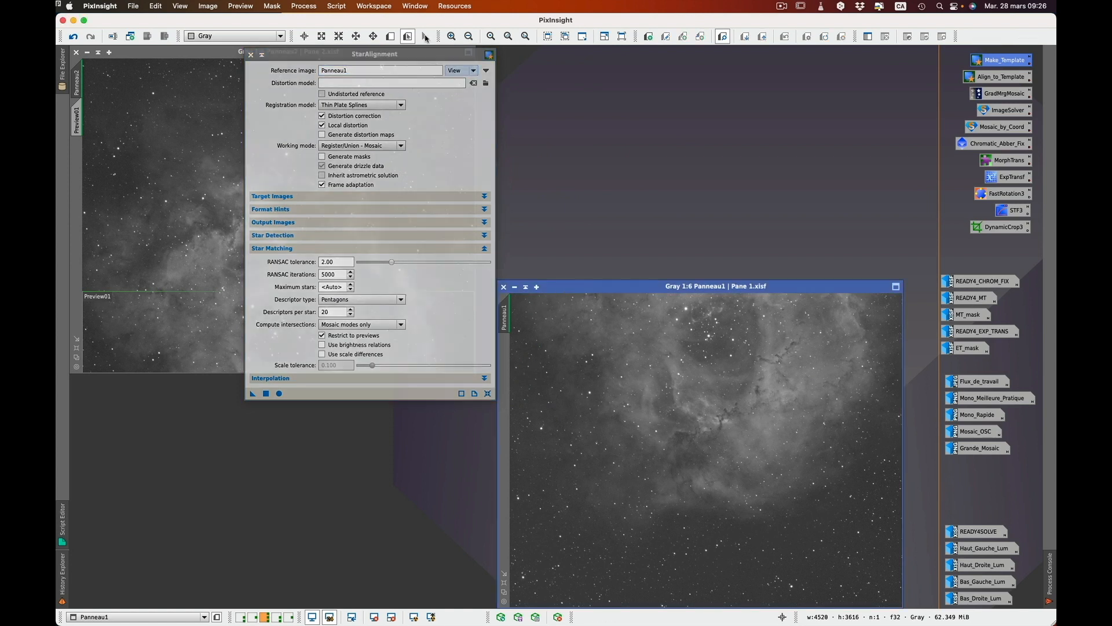
left_click(388, 39)
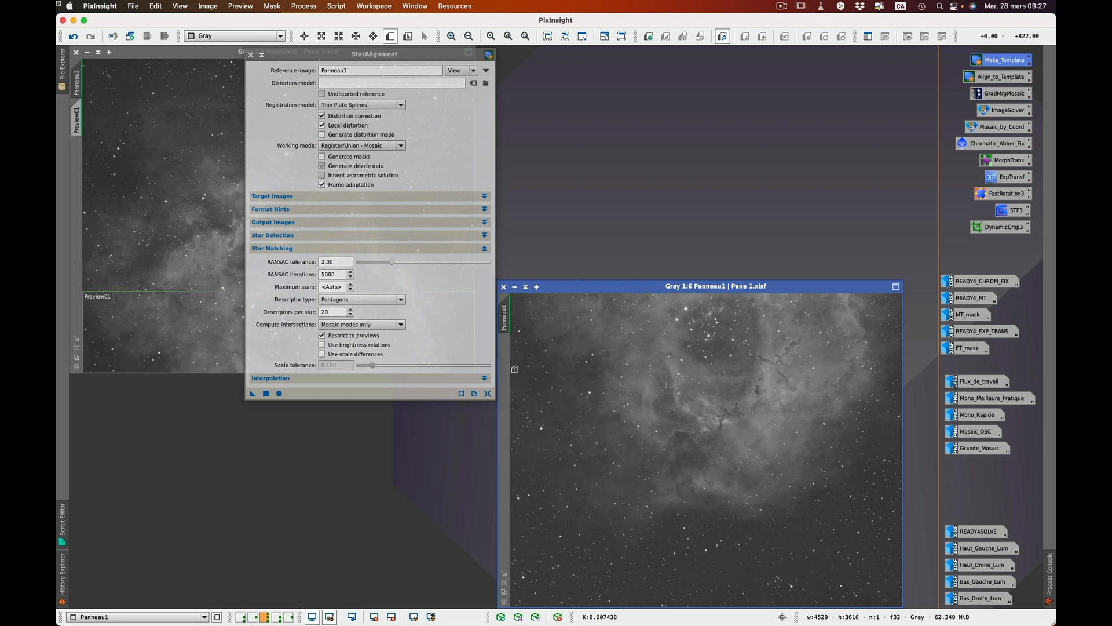
left_click_drag(511, 365, 904, 294)
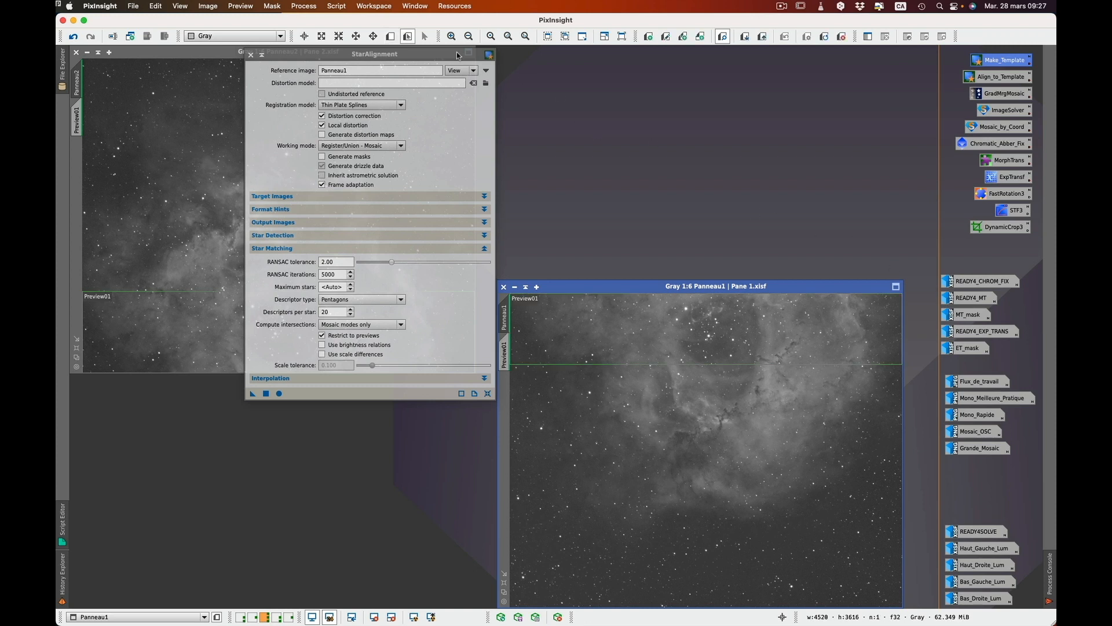
Apply StarAlignment to Panneau2 to build the two-panel mosaic template, and close the process window
left_click_drag(456, 51, 766, 60)
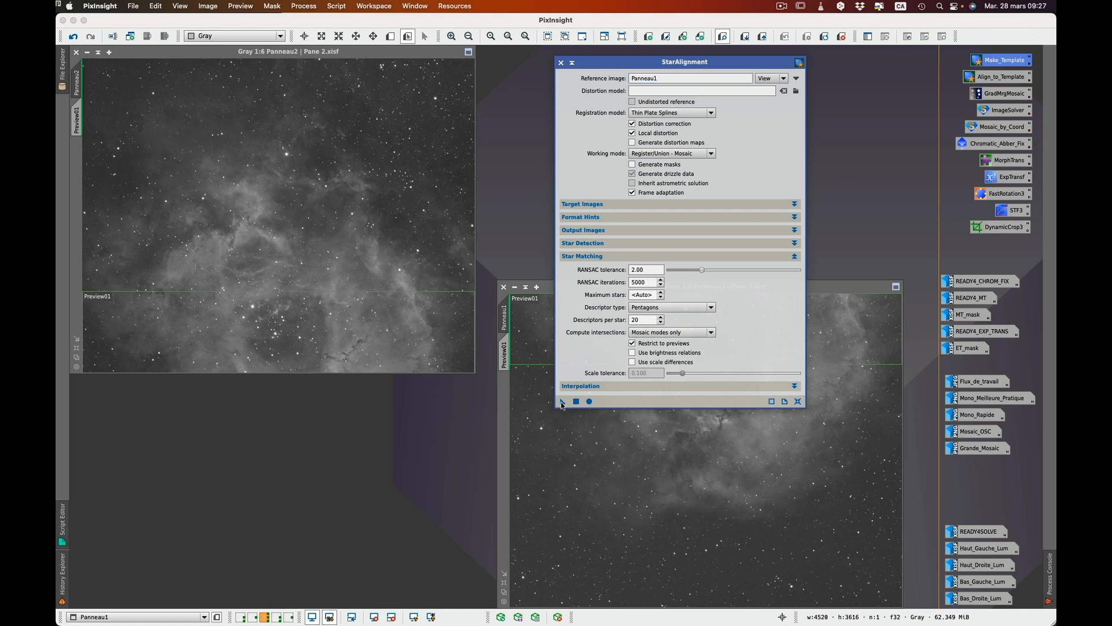
left_click_drag(563, 403, 248, 174)
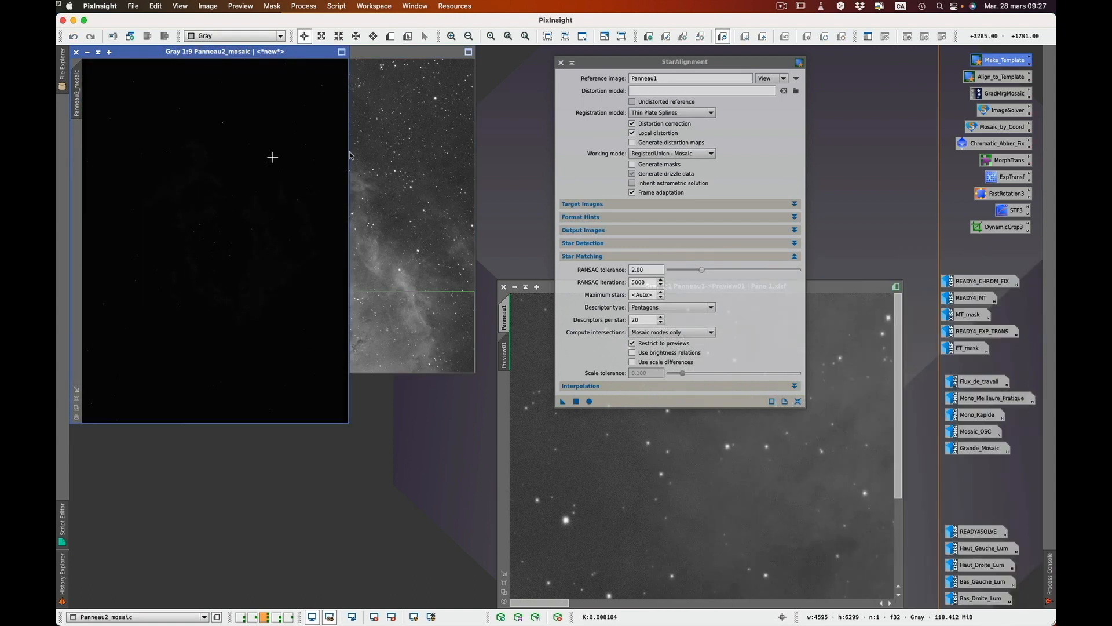
left_click(798, 401)
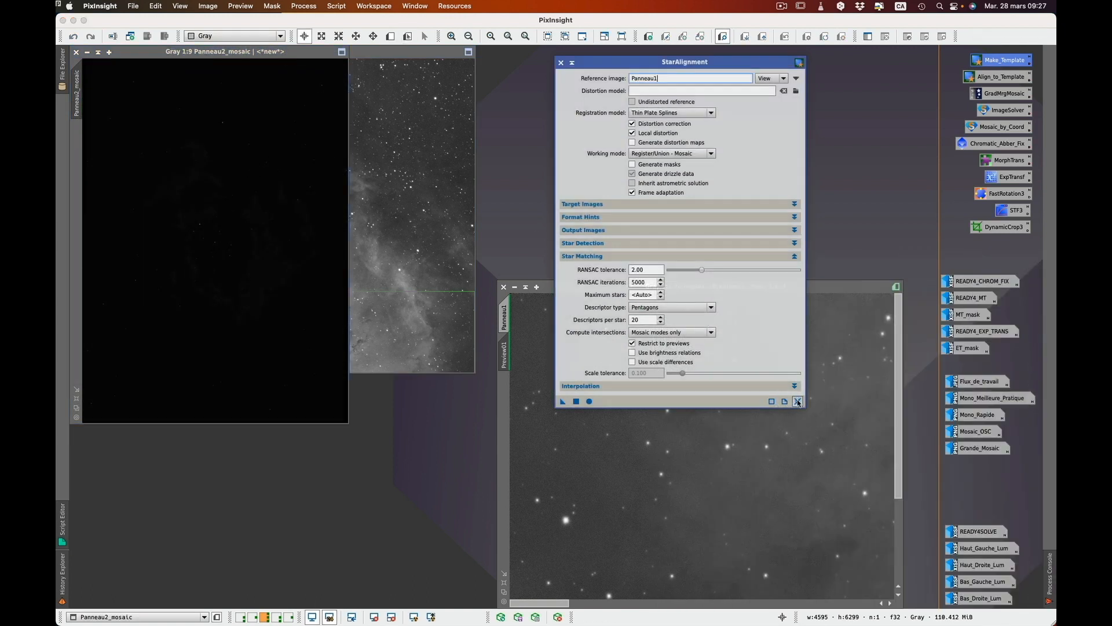
left_click(561, 62)
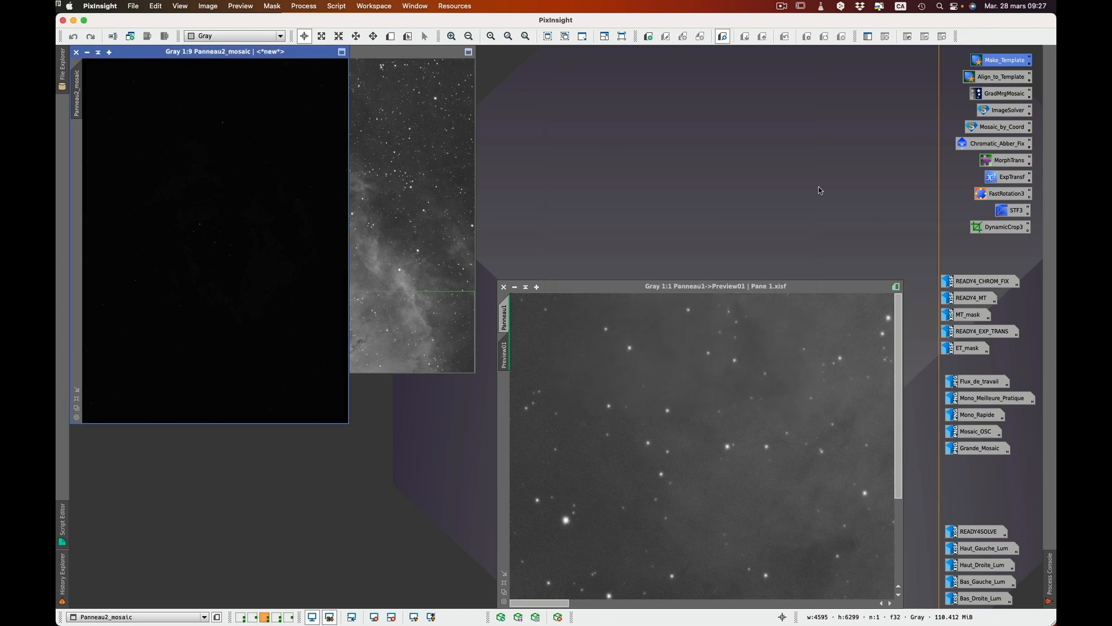
Open the STF3 screen transfer function, track the active view, and auto-stretch the Panneau2_mosaic image
double_click(1012, 214)
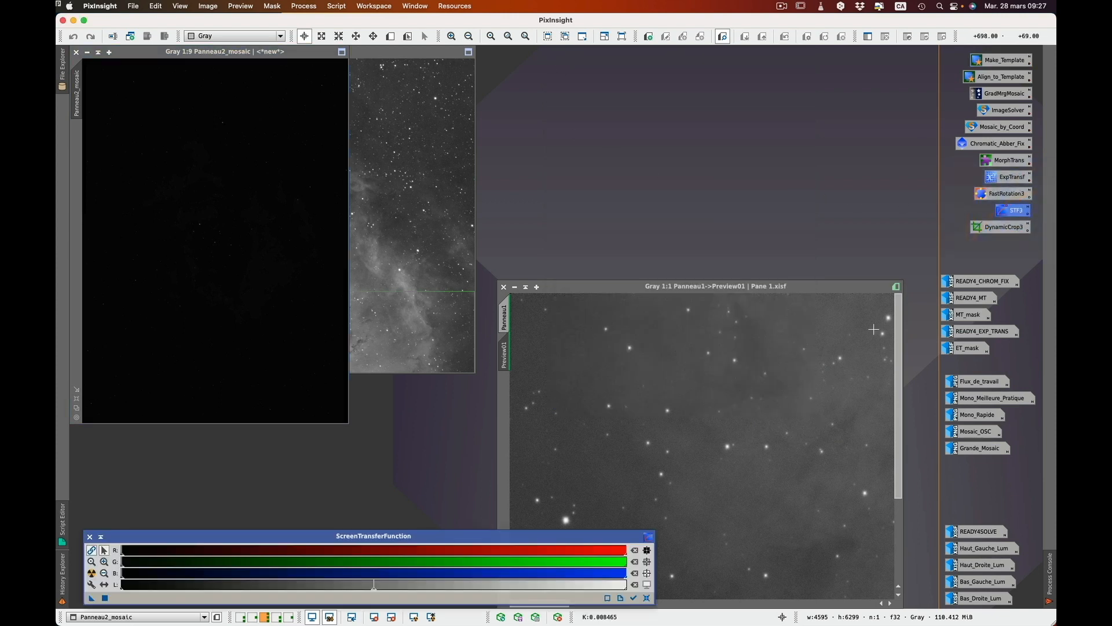
left_click(635, 598)
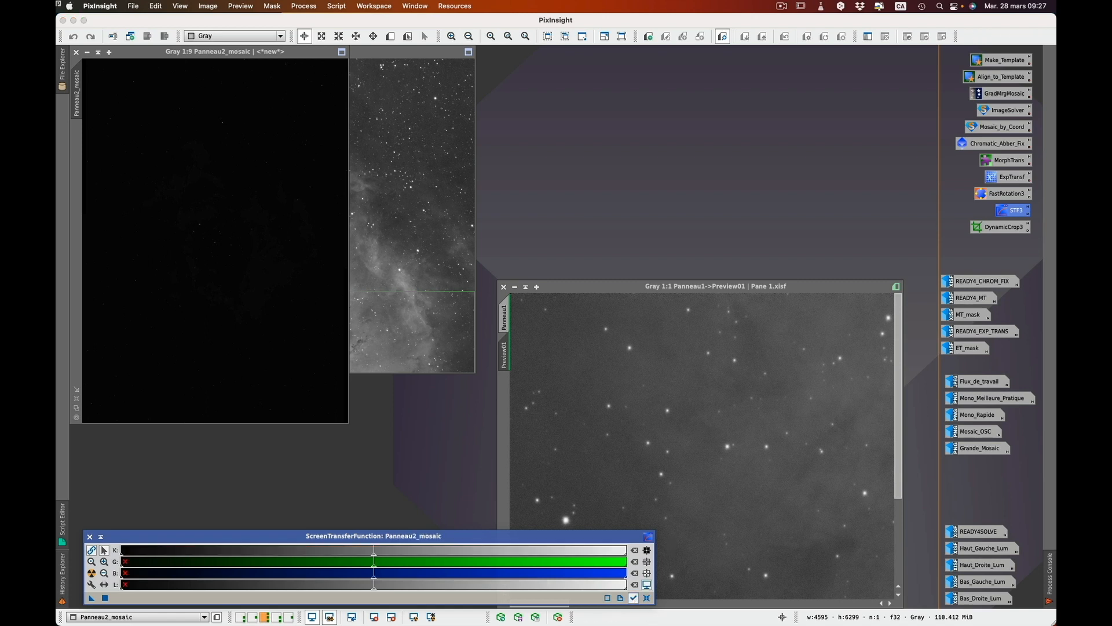
left_click(297, 314)
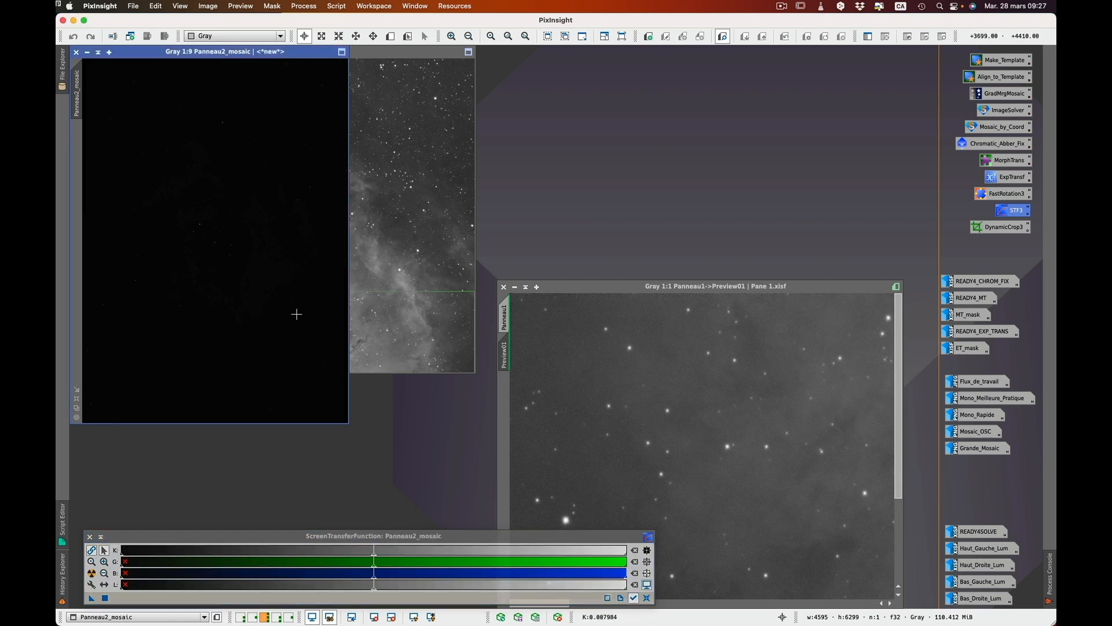
left_click(92, 573)
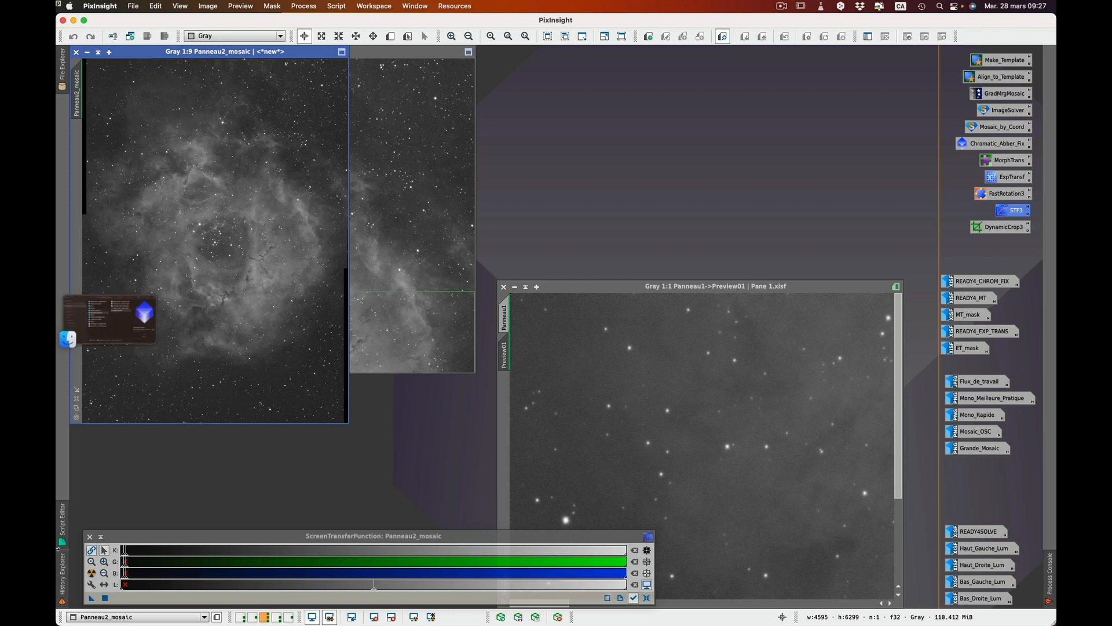
Lower the midtones of the mosaic's screen stretch to brighten its display, and move the mosaic window clear of Panneau2's edge
left_click(127, 532)
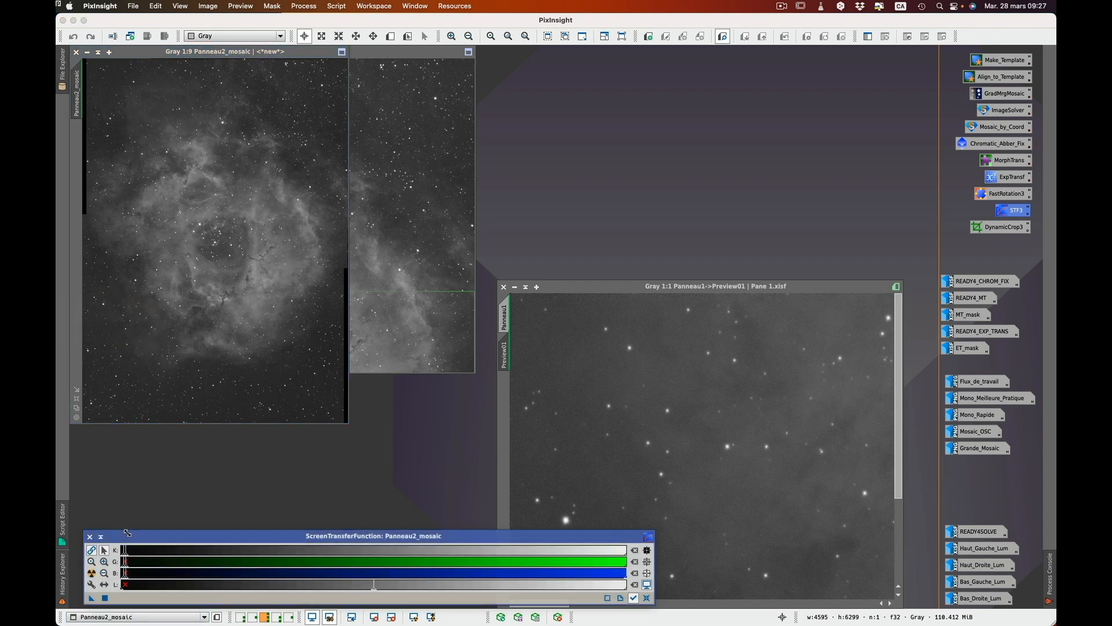
left_click_drag(123, 550, 174, 553)
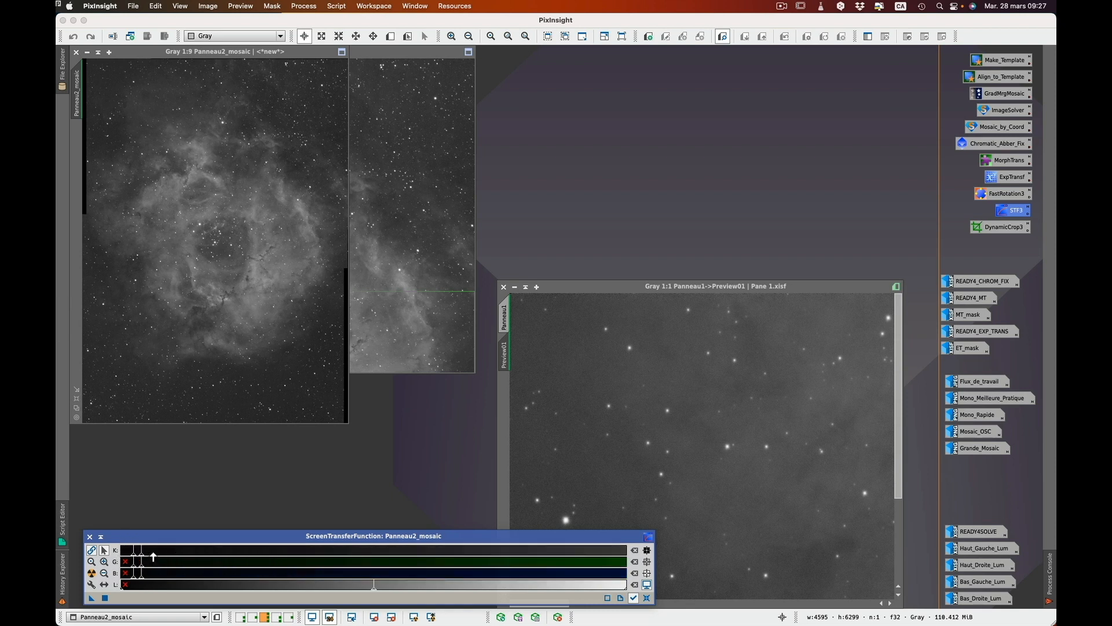
scroll(198, 557, "up", 1)
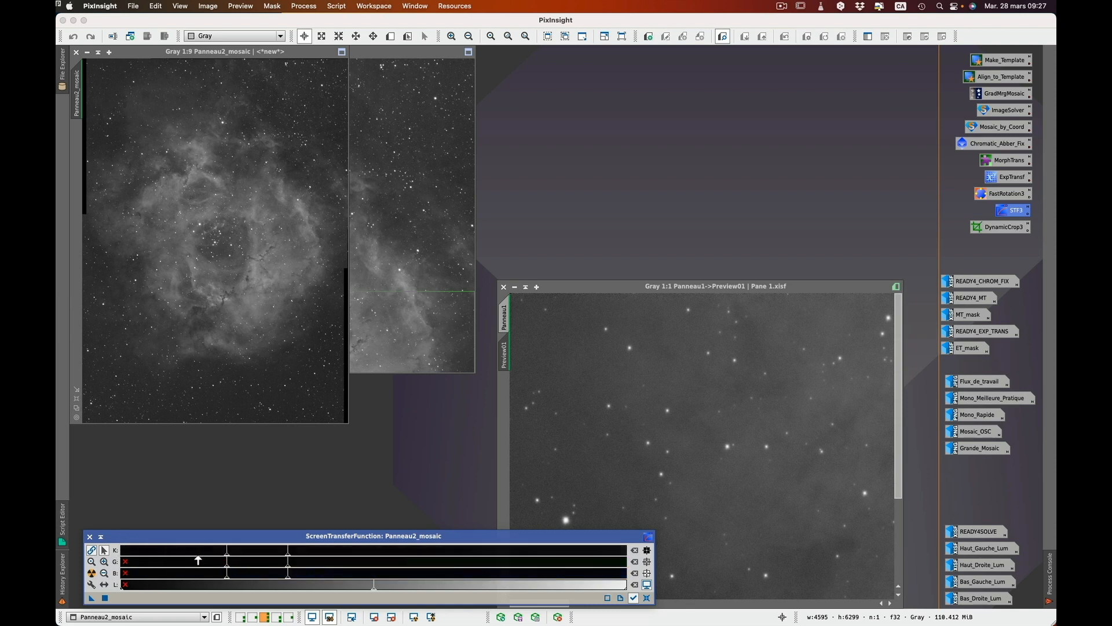
left_click_drag(288, 557, 266, 556)
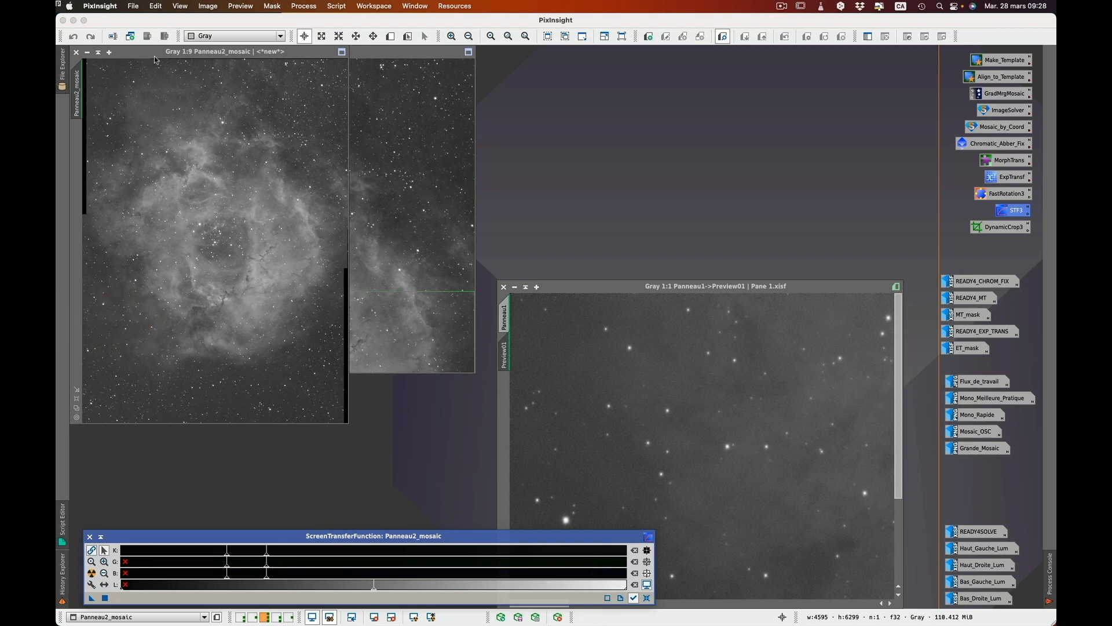
left_click_drag(154, 51, 216, 71)
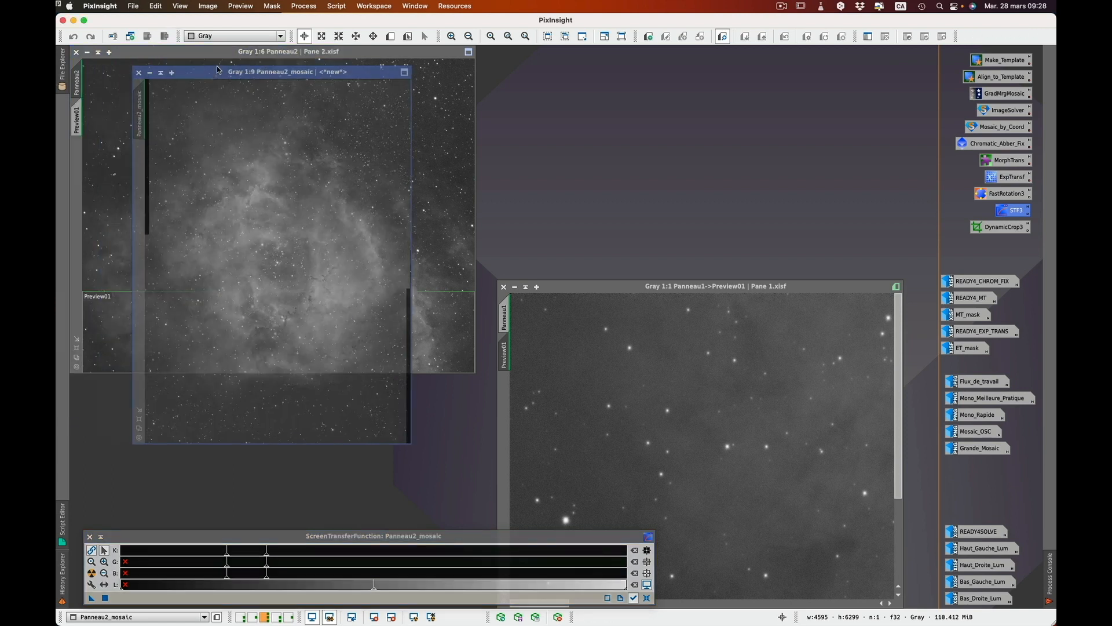
Rename the Panneau2_mosaic image IC434_Modele_Template, minimize it to an icon, and park the icon beside the Make_Template process icon
double_click(141, 129)
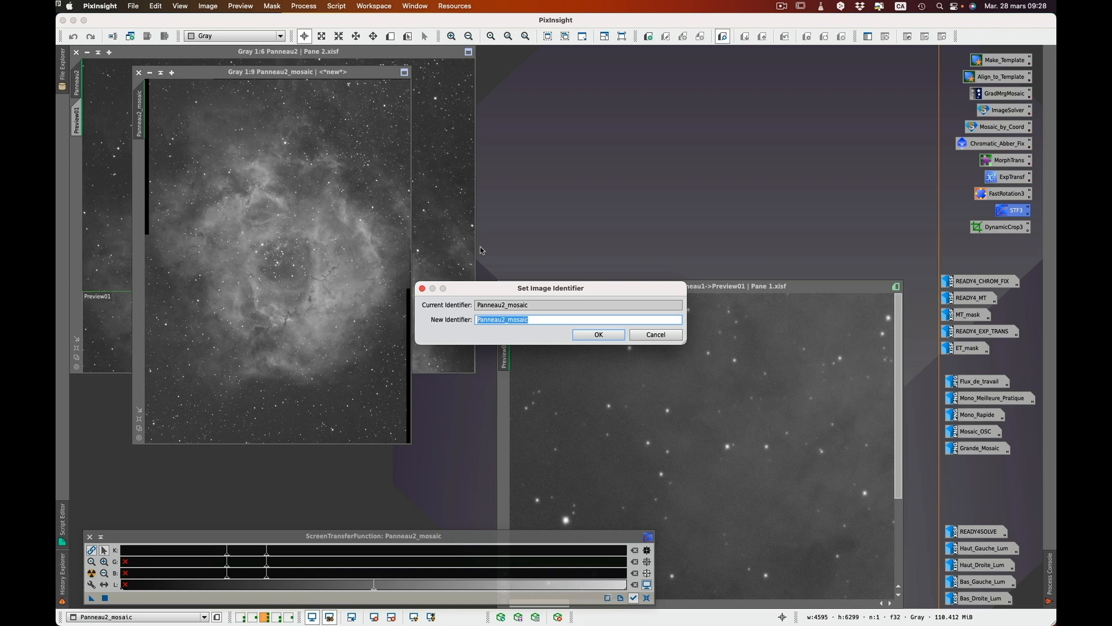
key("BackSpace")
left_click(621, 336)
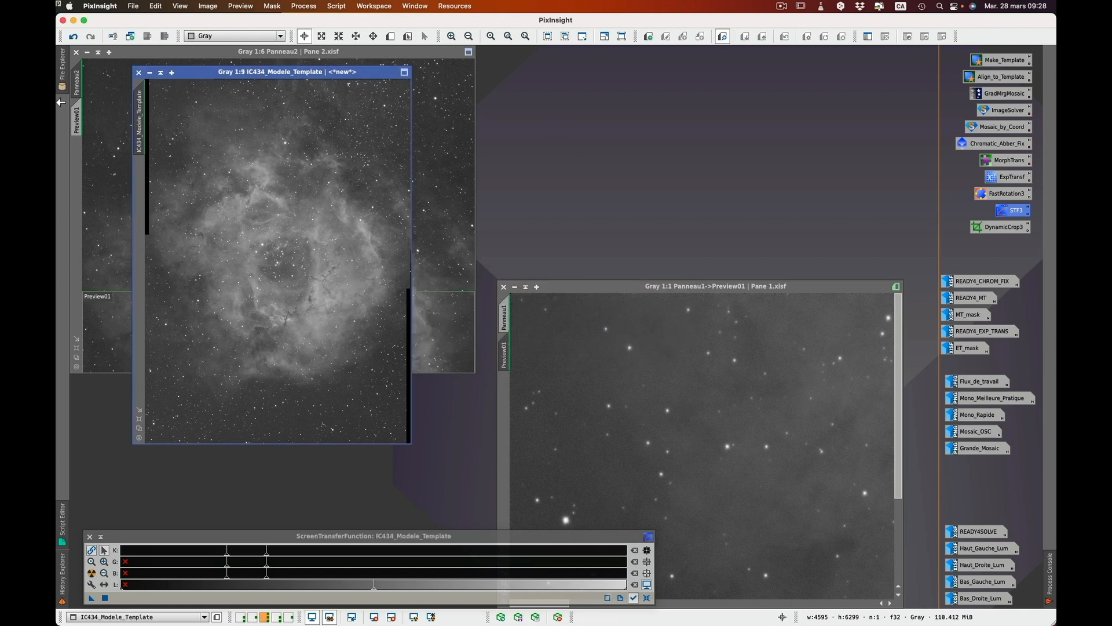
left_click(150, 72)
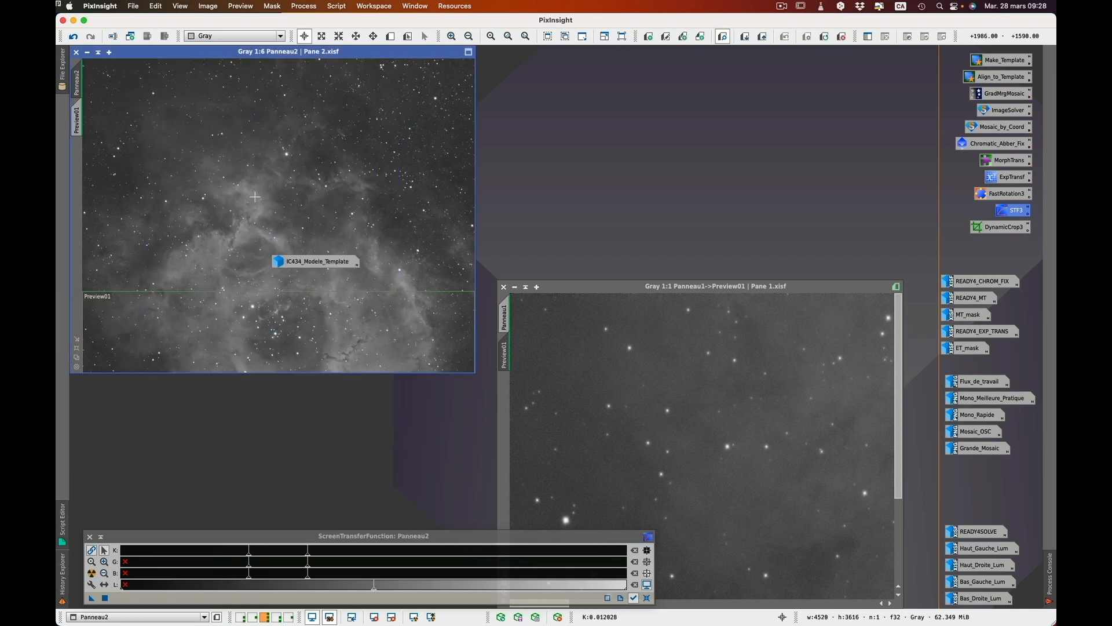
left_click_drag(346, 260, 907, 61)
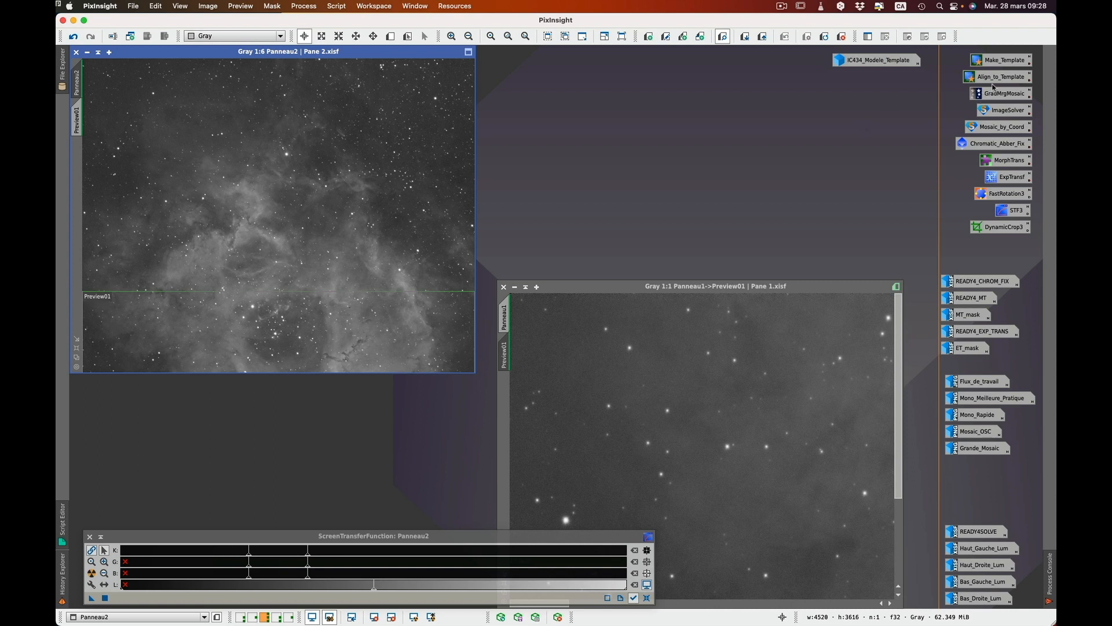
Open the Align_to_Template StarAlignment process, set IC434_Modele_Template as its reference view, and use the Register/Match Images working mode
double_click(1017, 78)
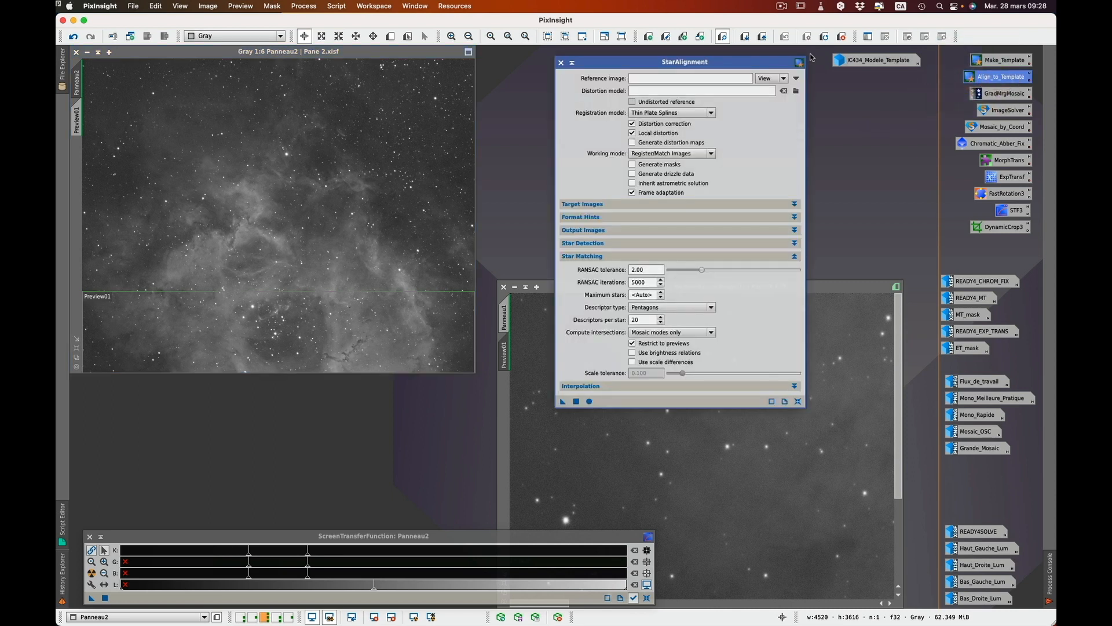
left_click_drag(743, 65, 720, 61)
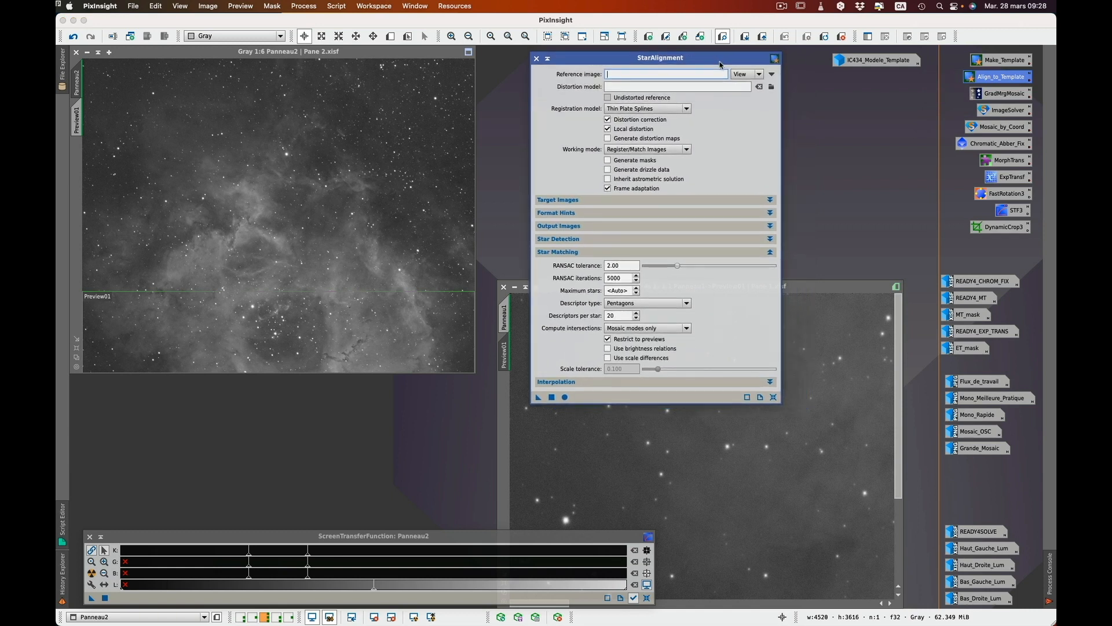
mouse_move(879, 65)
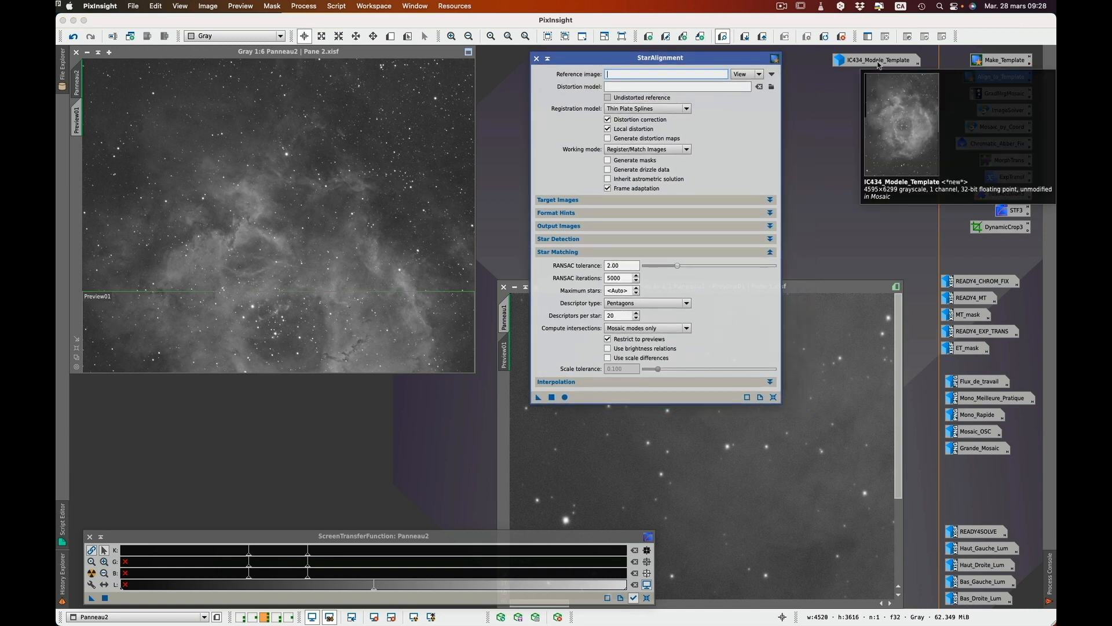
left_click_drag(879, 65, 665, 78)
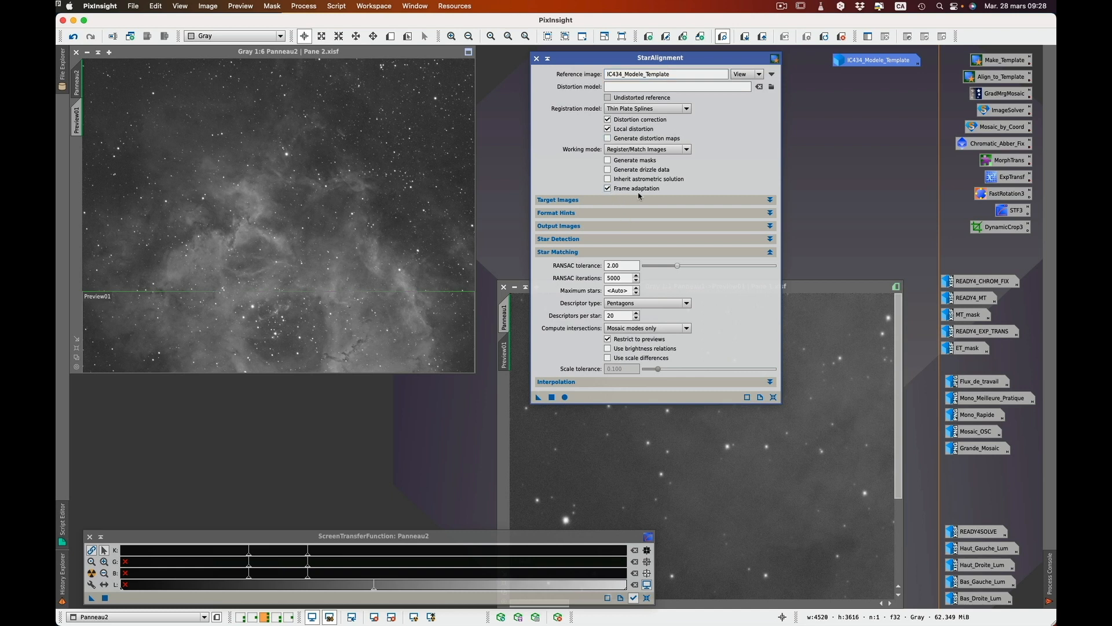
left_click(770, 199)
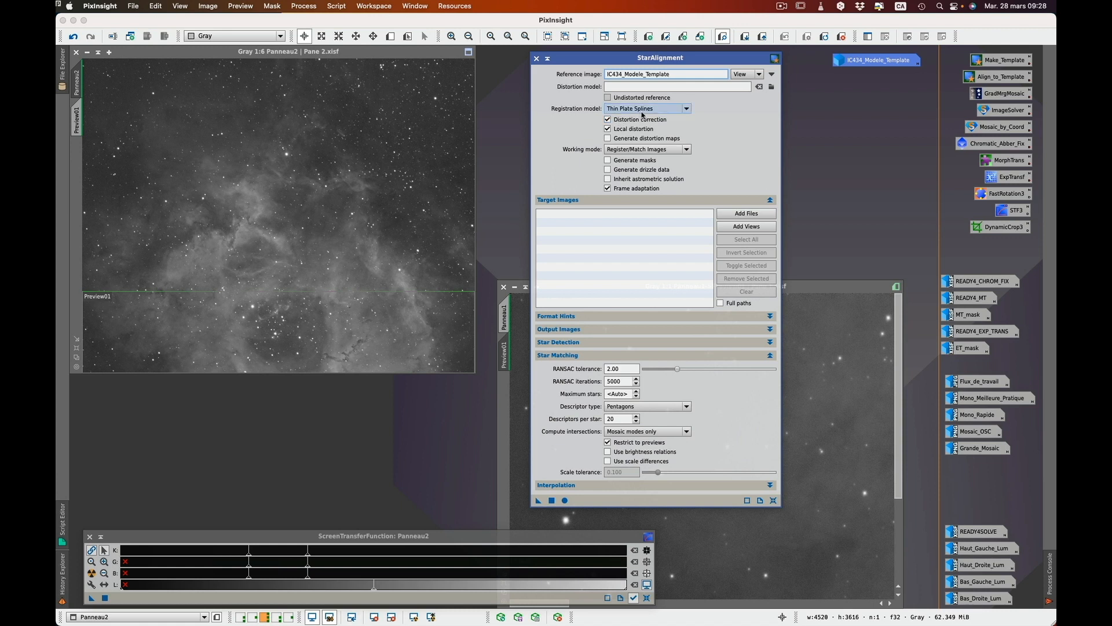
mouse_move(641, 152)
left_click(687, 151)
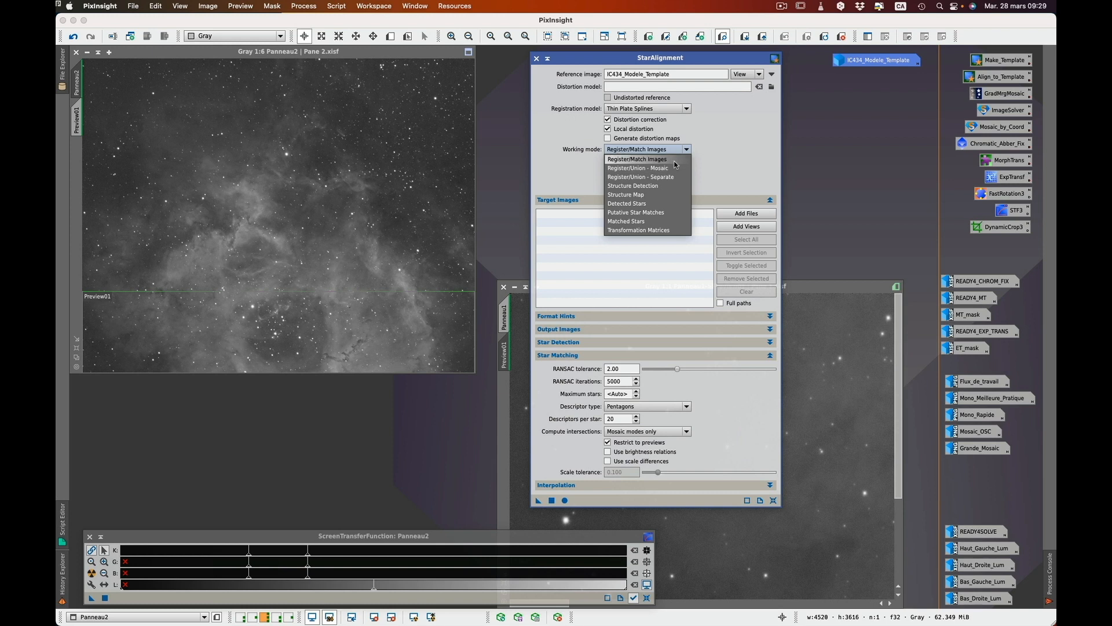
left_click(674, 161)
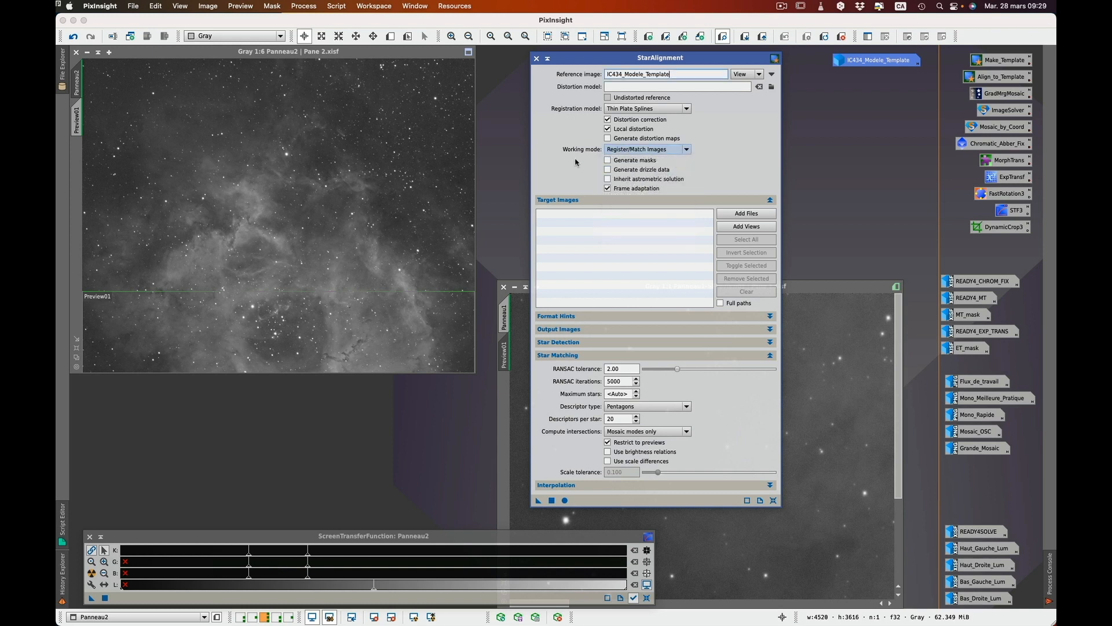
Add the Panneau2 and Panneau1 main views as StarAlignment target images
left_click(744, 228)
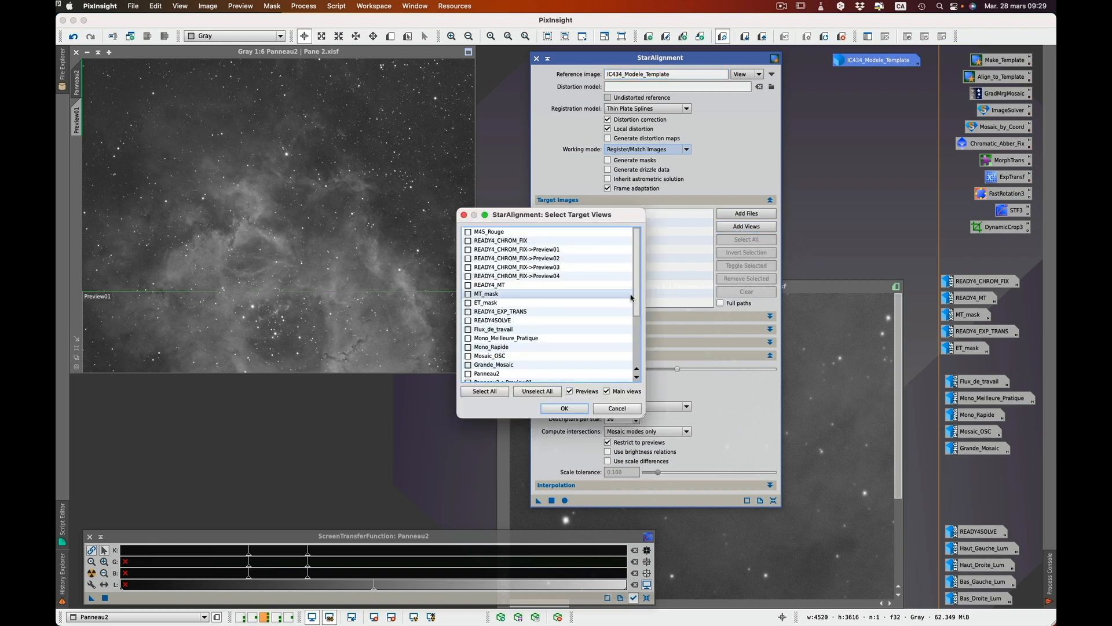
left_click_drag(636, 295, 637, 338)
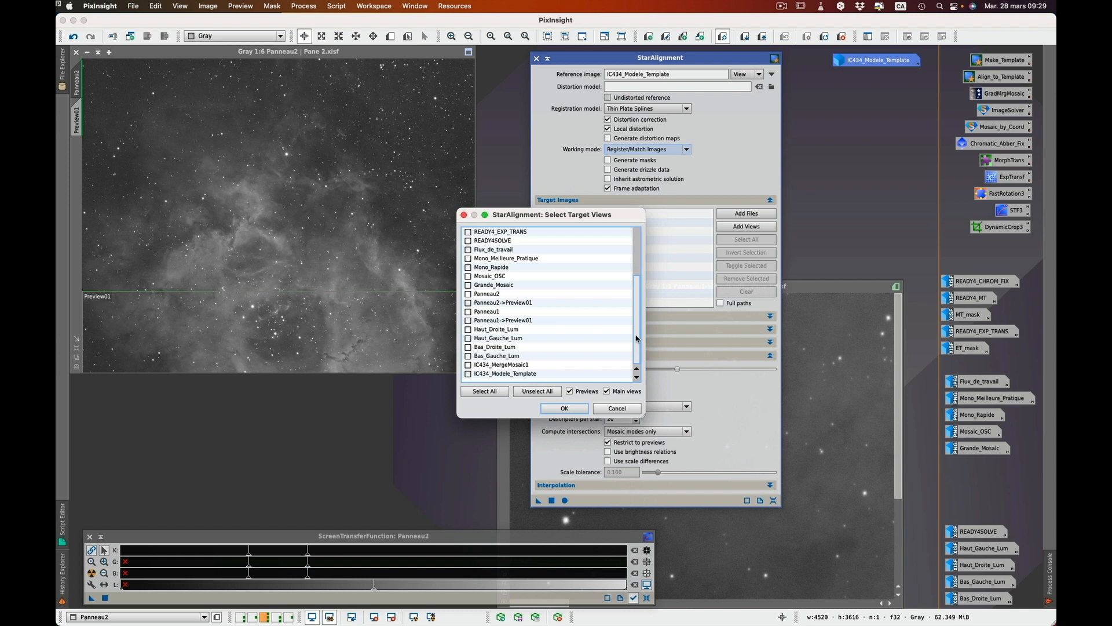
left_click(469, 295)
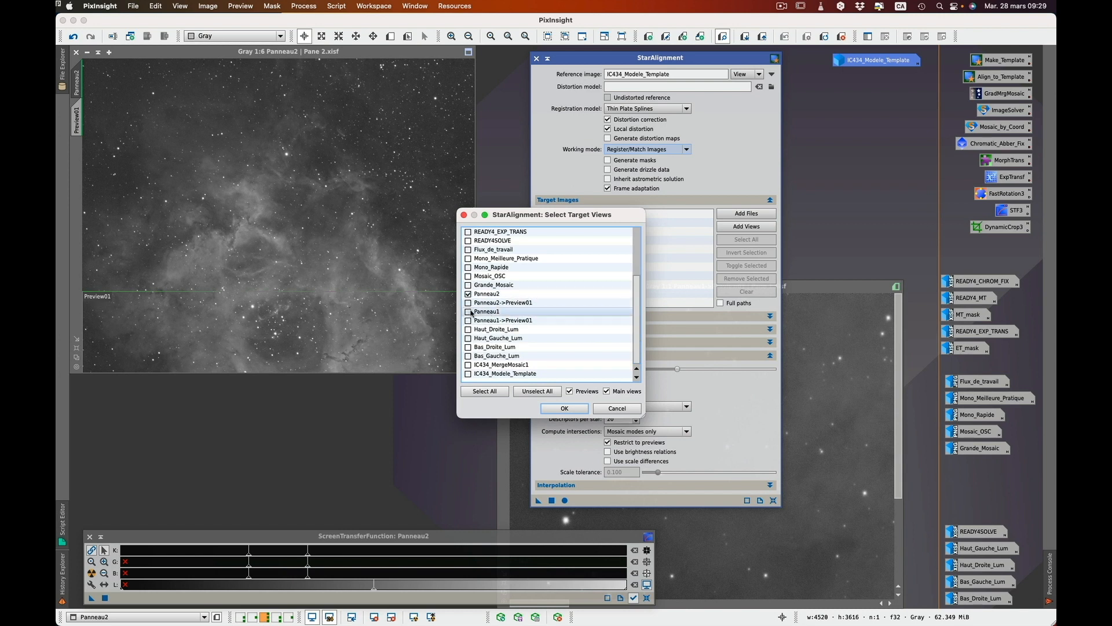
left_click(562, 409)
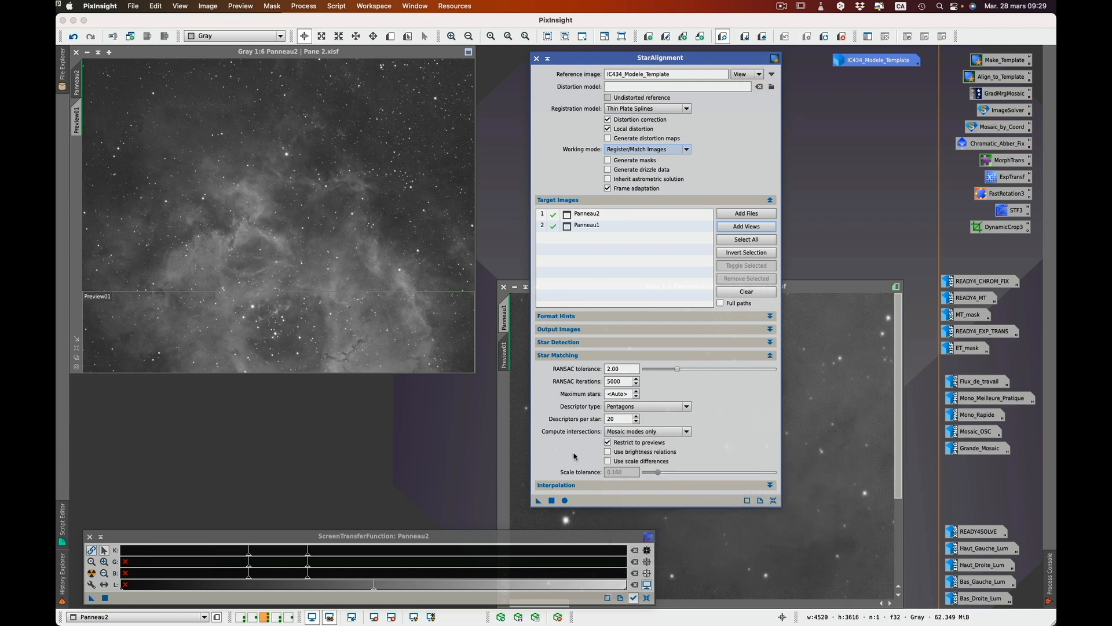
Run StarAlignment globally to register both panels to the template, reset its parameters, and close the process window
left_click(770, 356)
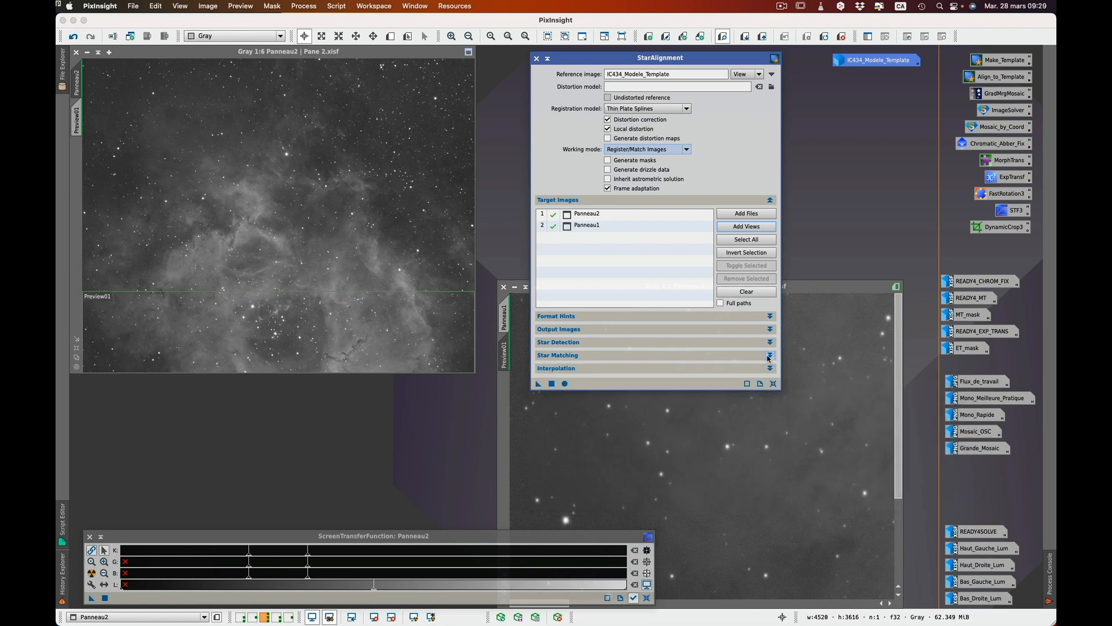
left_click(566, 384)
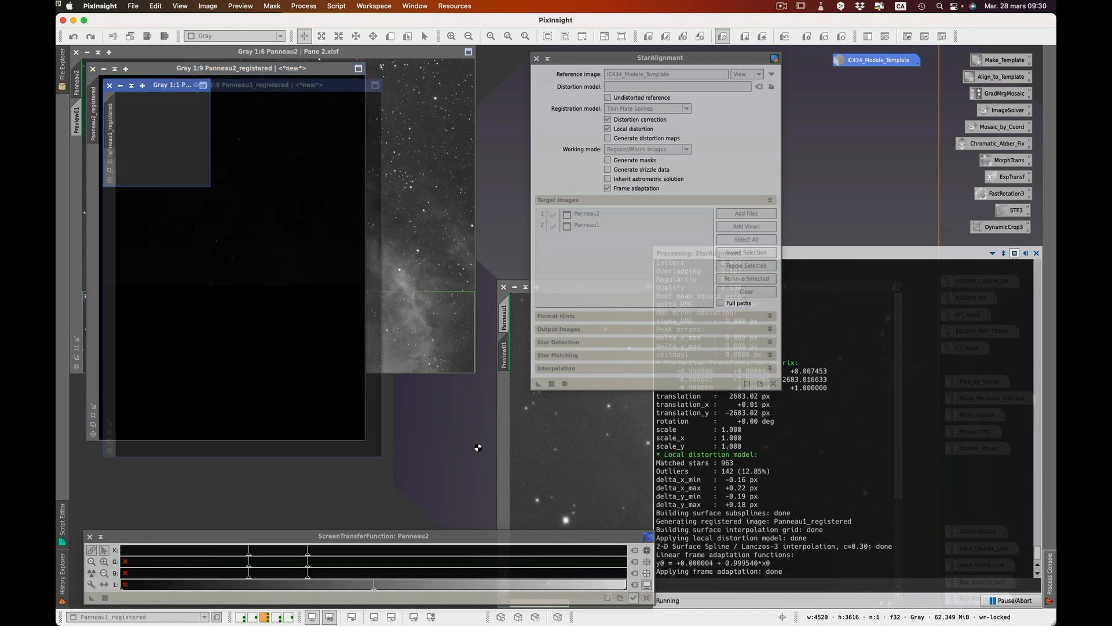
left_click(773, 384)
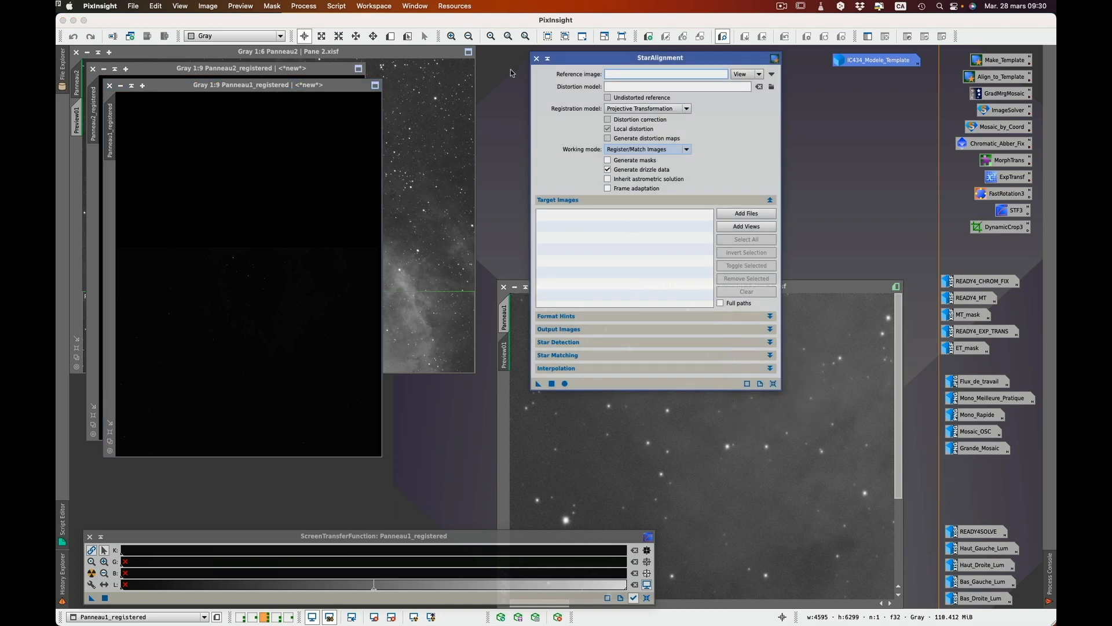
left_click(536, 59)
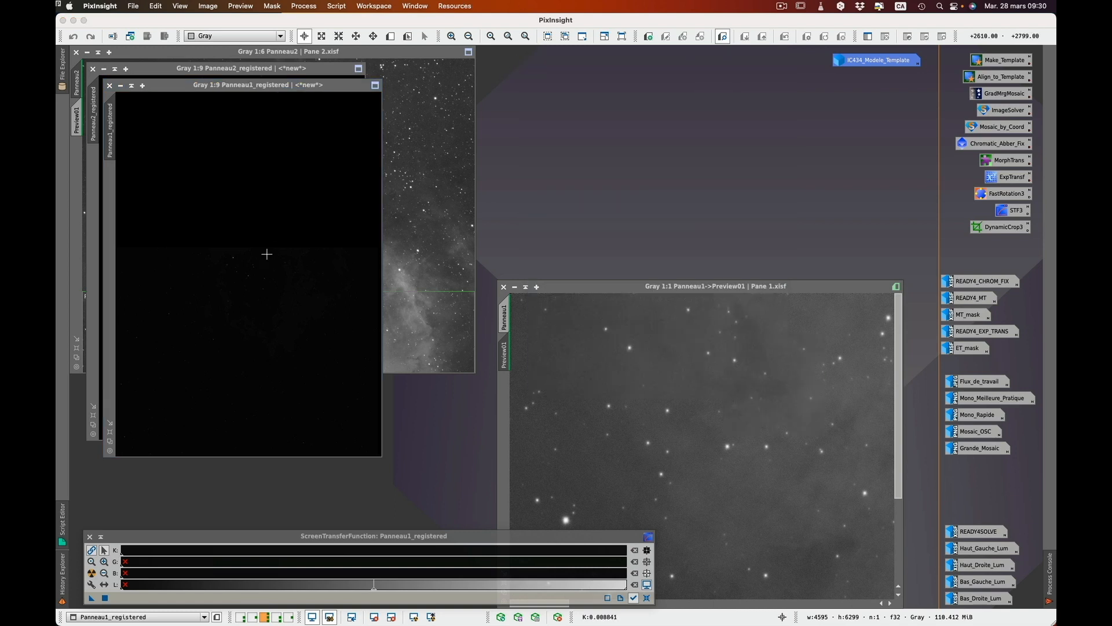
Auto-stretch the display of Panneau1_registered and Panneau2_registered, and place the two image windows side by side
left_click(92, 573)
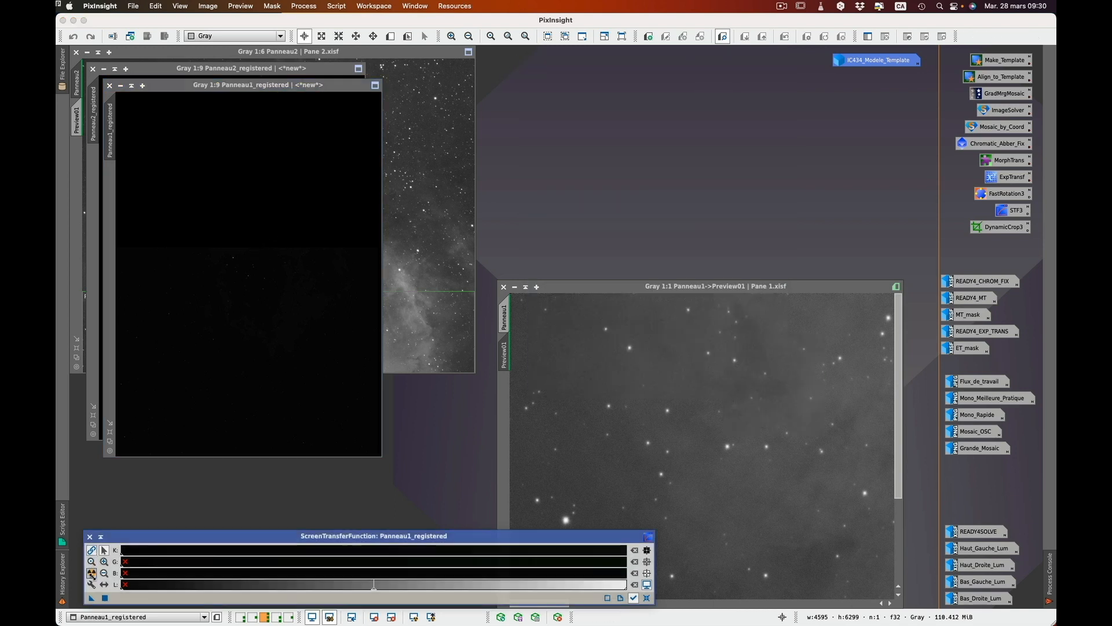
left_click(92, 573)
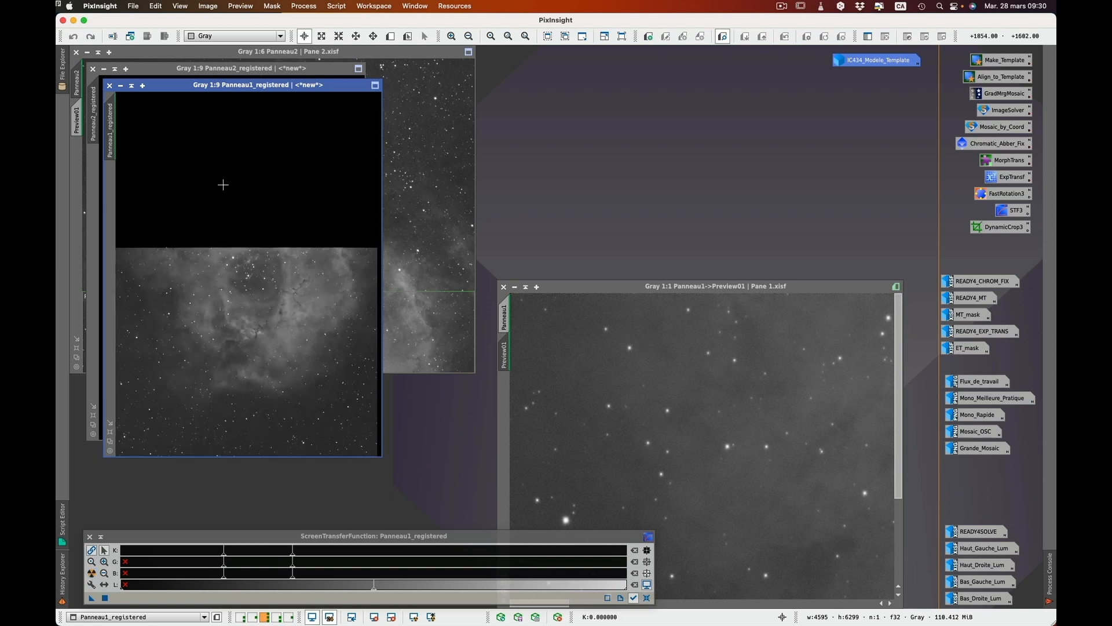
left_click_drag(337, 84, 732, 62)
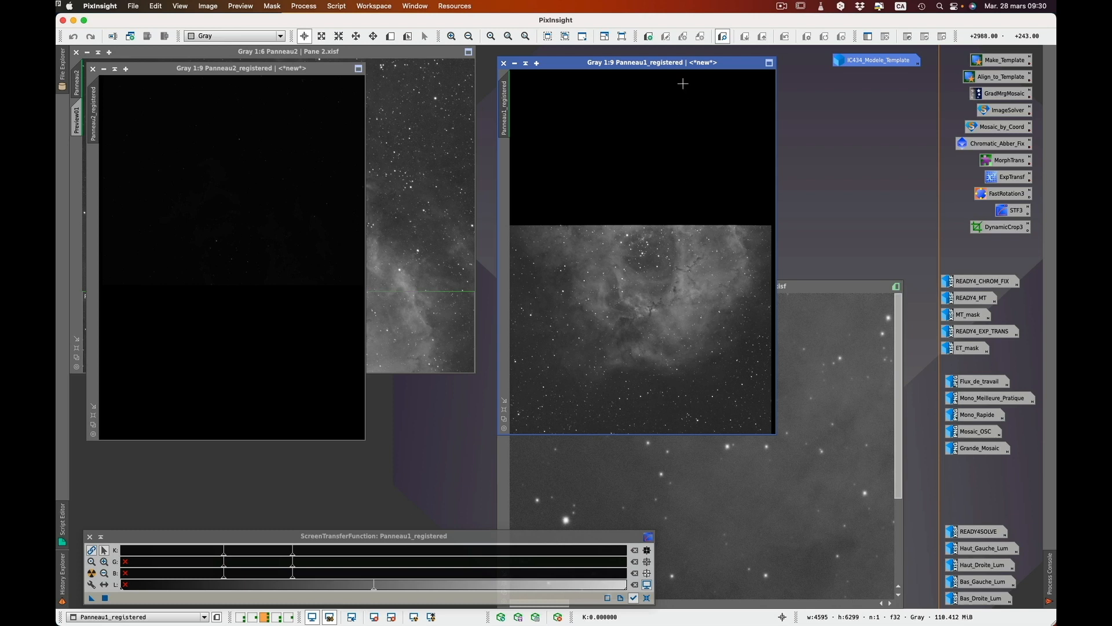
left_click(289, 86)
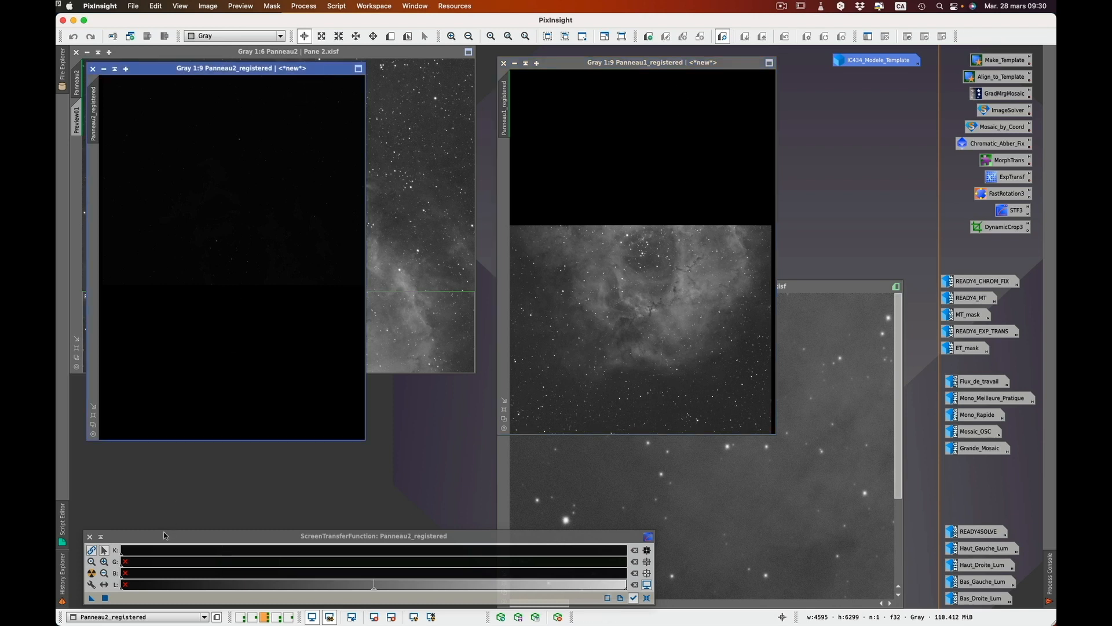
left_click(91, 574)
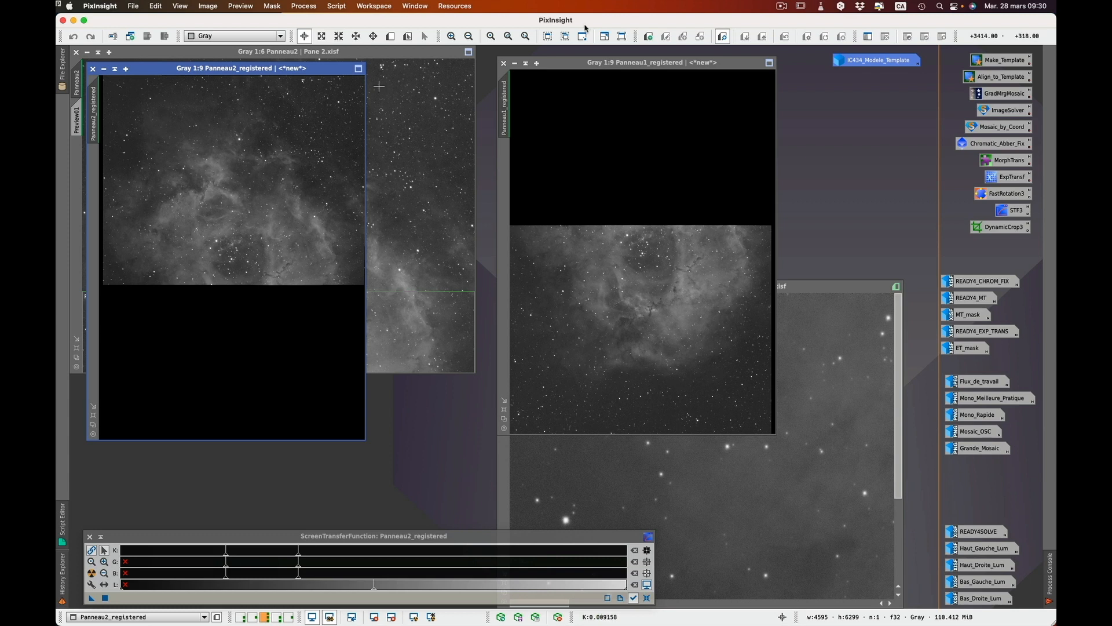
left_click_drag(588, 63, 457, 68)
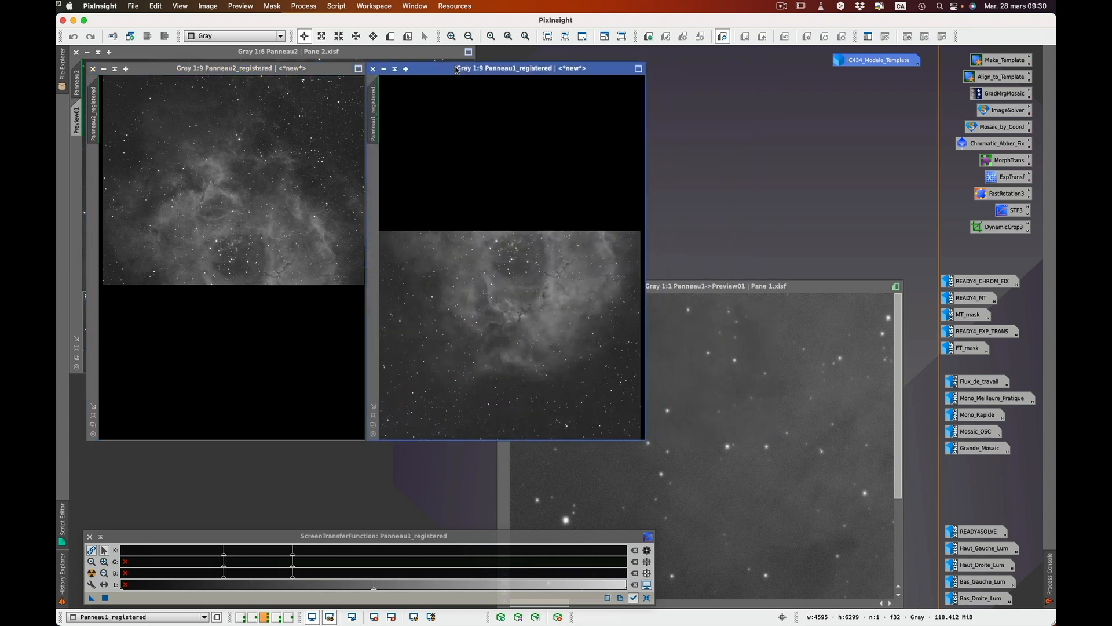
Rename the two registered images IC434_Panneau1_registered and IC434_Panneau2_registered
double_click(374, 132)
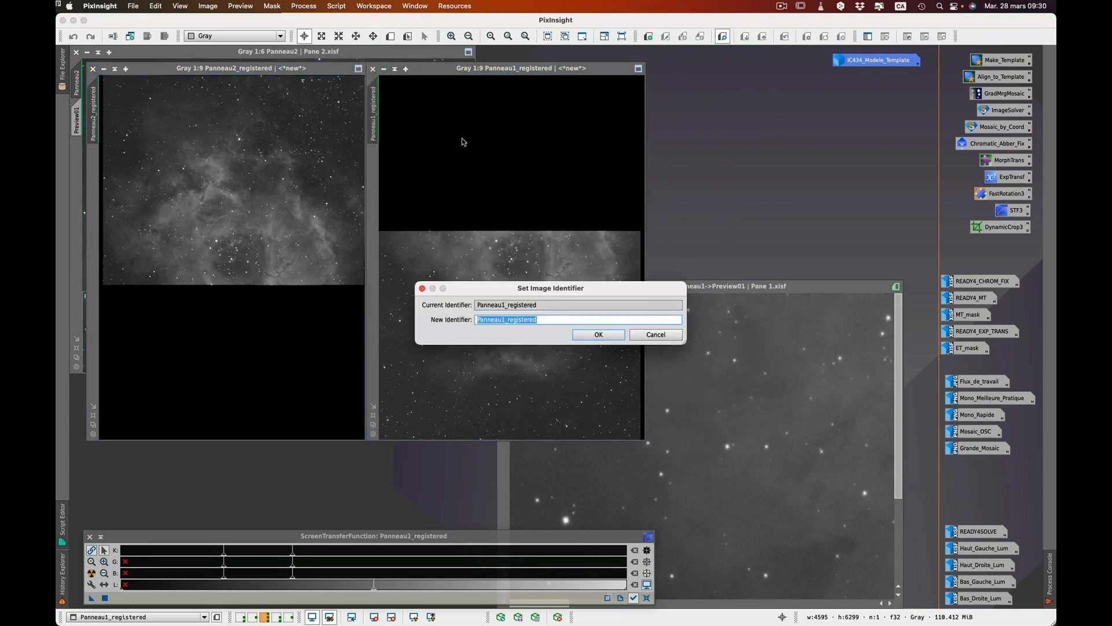
key("Left")
type("IC434_")
left_click(603, 334)
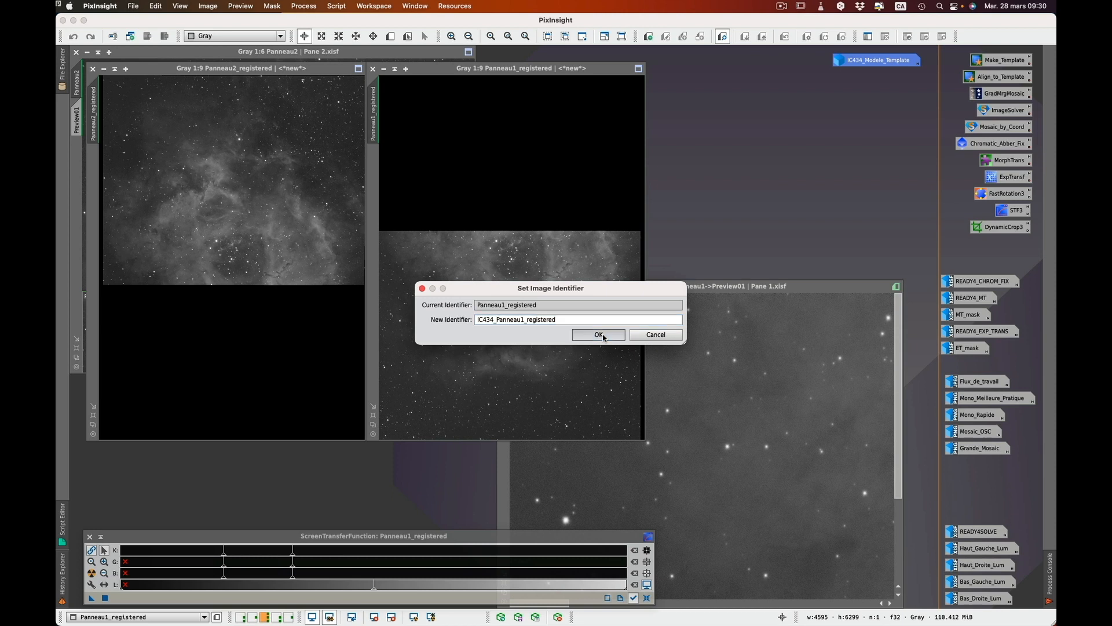
double_click(93, 123)
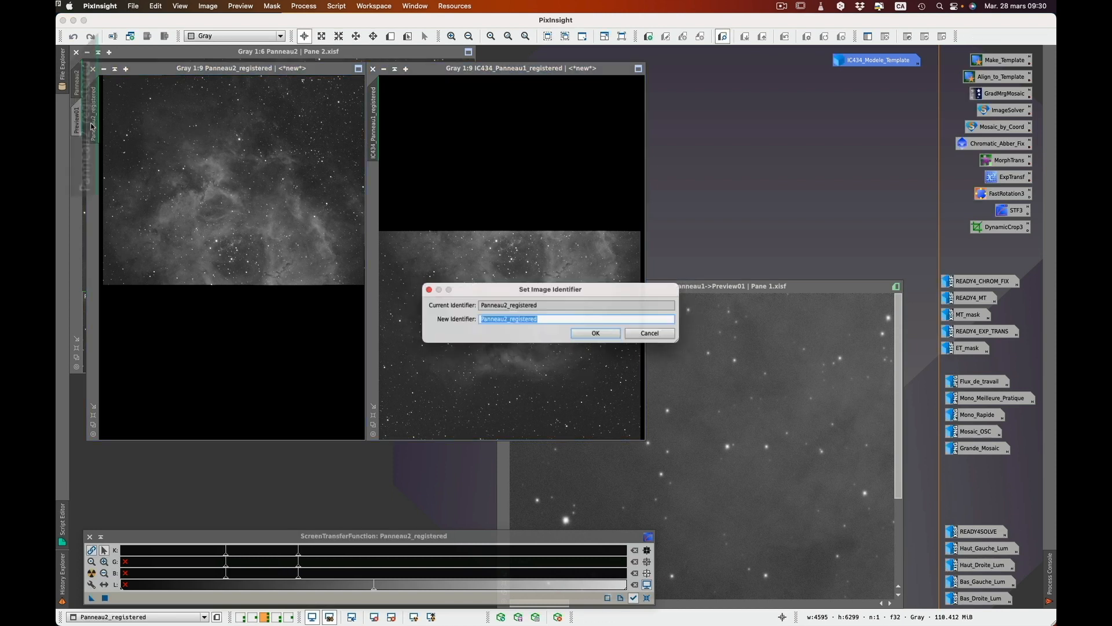
key("Left")
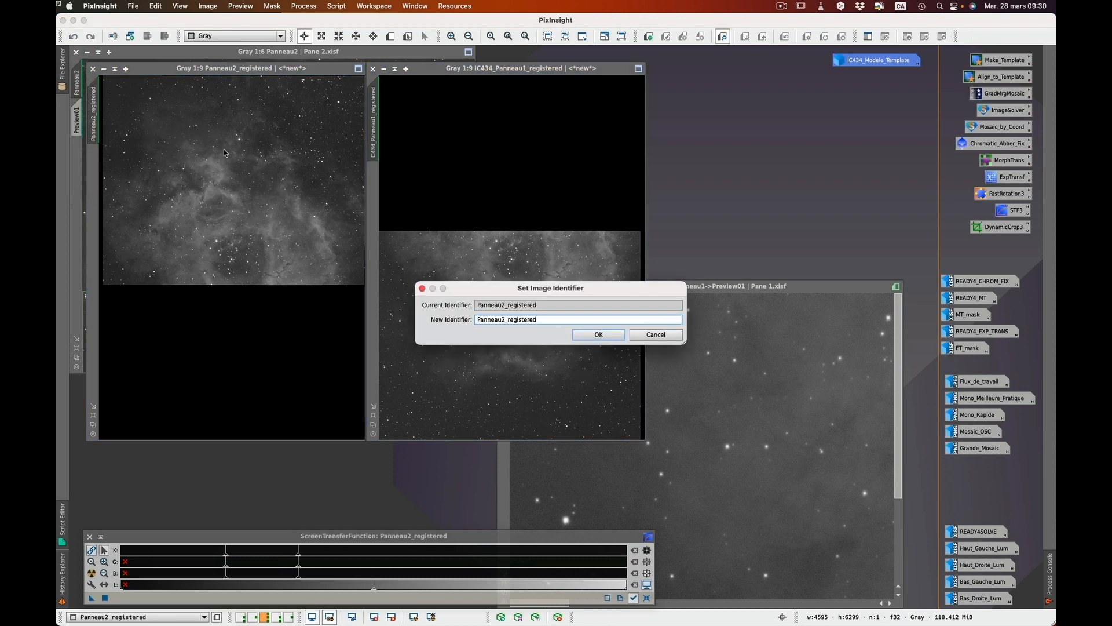
type("IC434_")
left_click(614, 337)
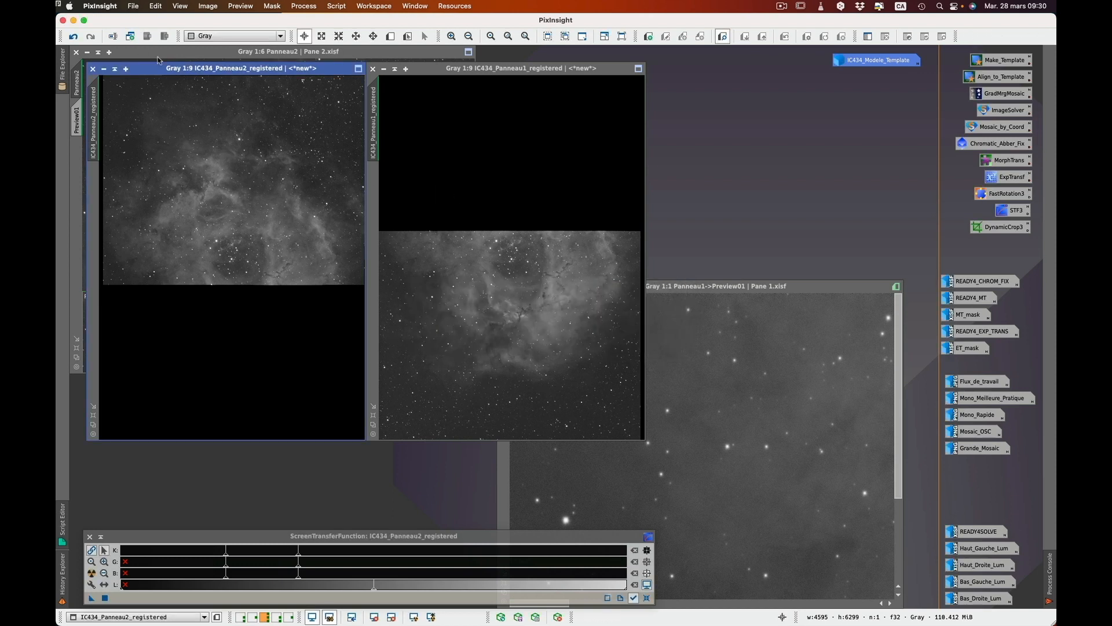
left_click(135, 6)
left_click(153, 107)
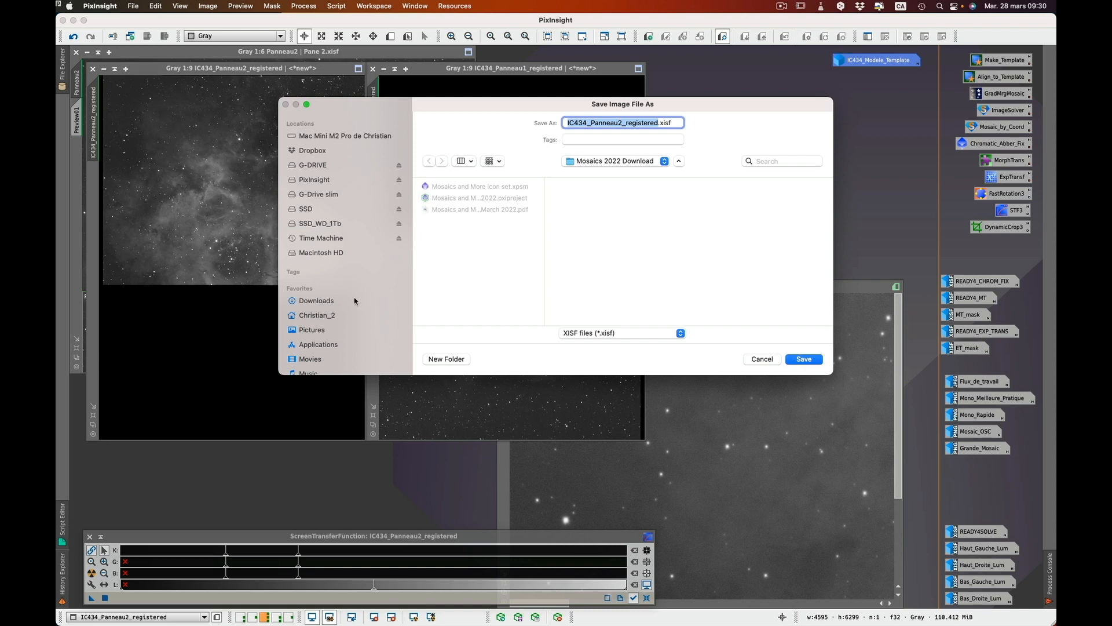
scroll(357, 301, "down", 3)
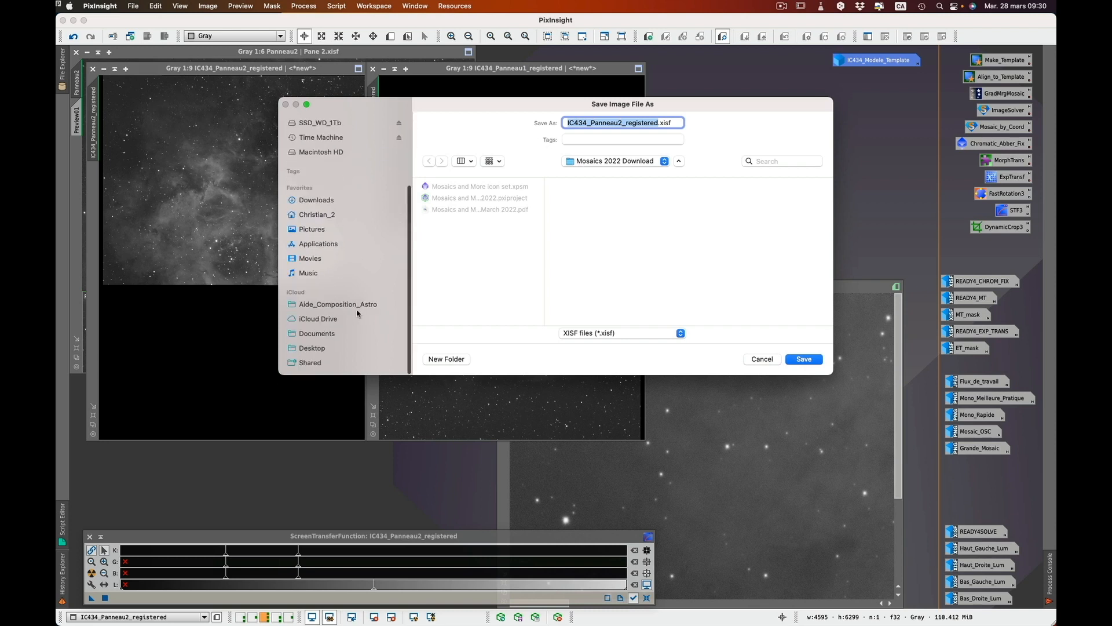
left_click(331, 350)
left_click(464, 209)
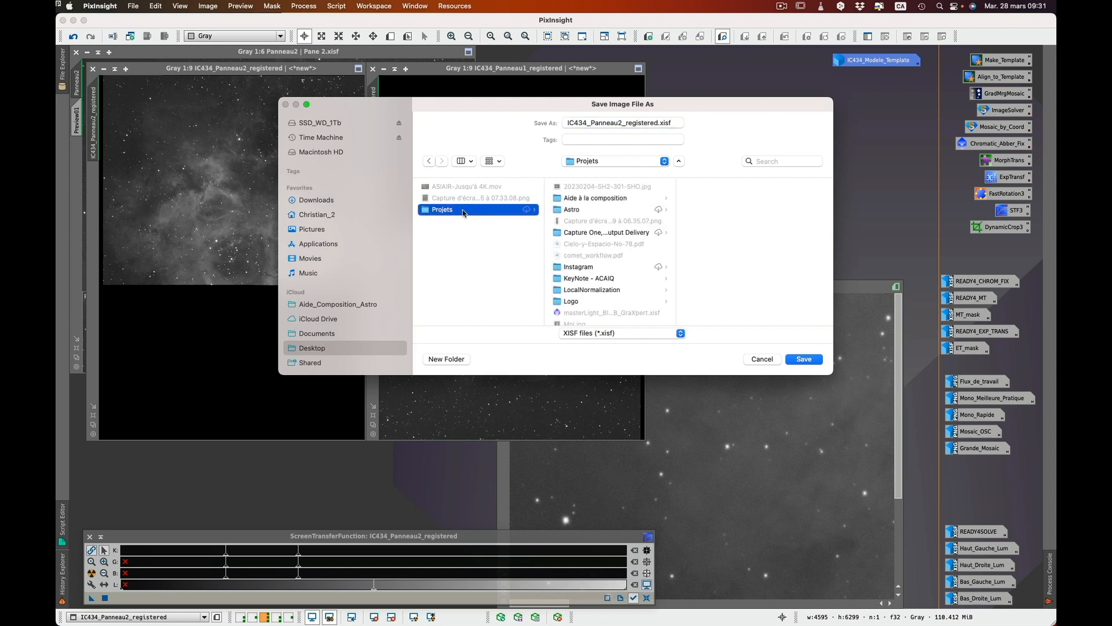
left_click(582, 210)
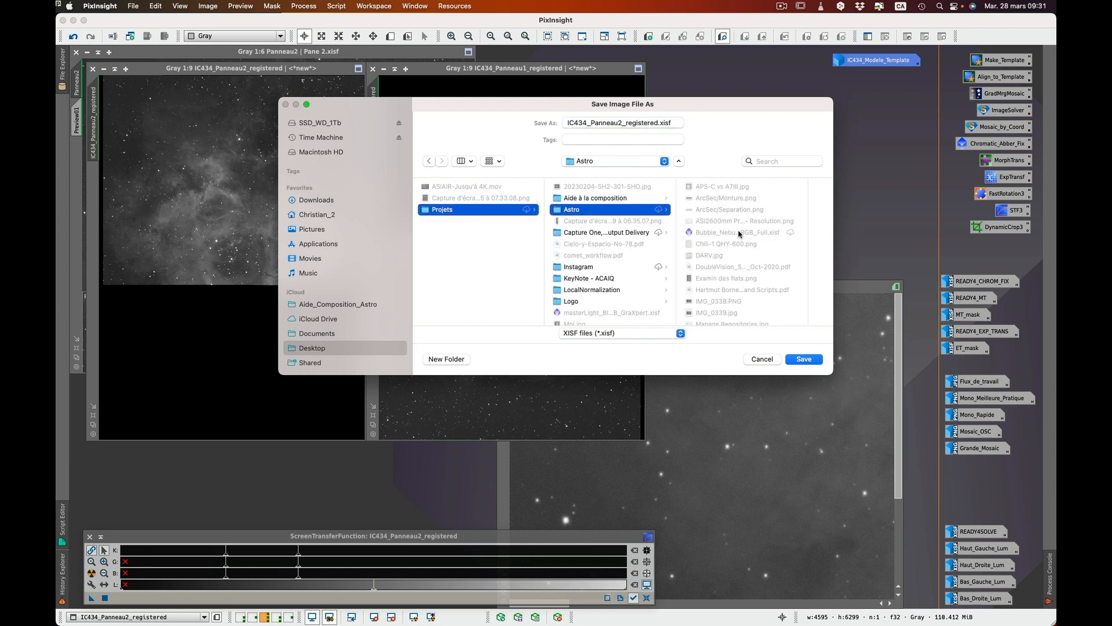
left_click(717, 246)
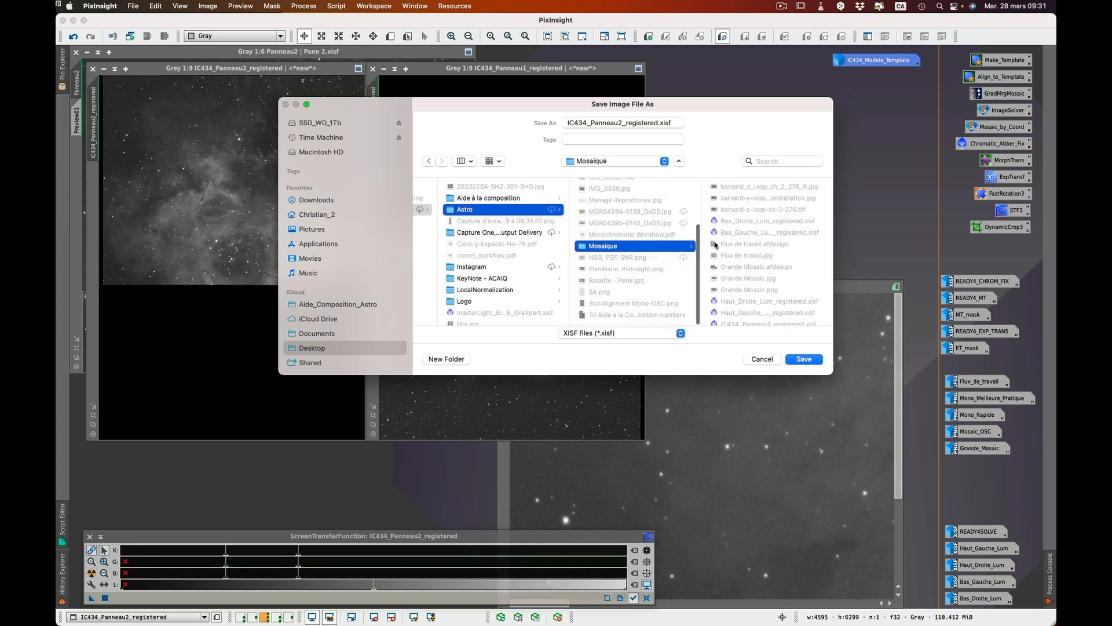
scroll(782, 320, "down", 5)
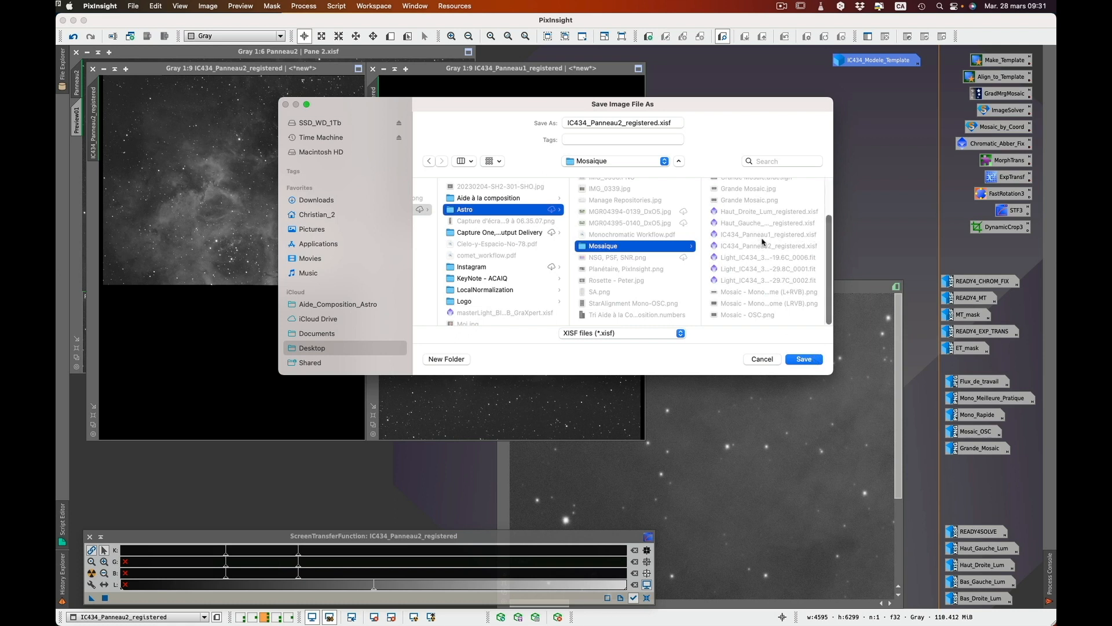
left_click(764, 359)
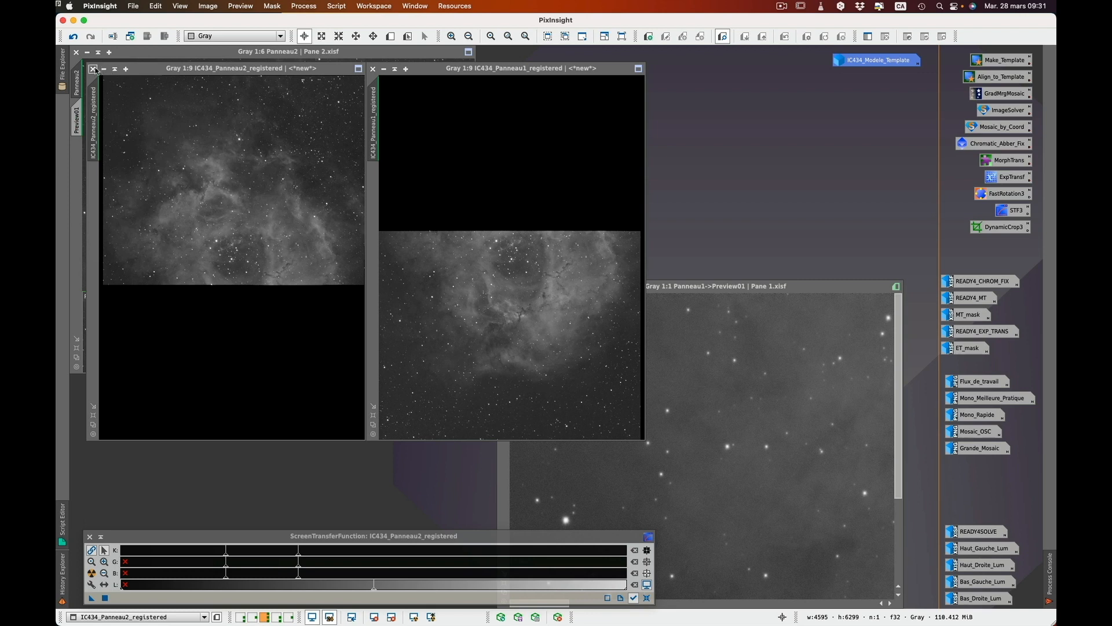
Close the IC434_Panneau2_registered and IC434_Panneau1_registered images, accepting the loss of their unsaved process instances
left_click(94, 70)
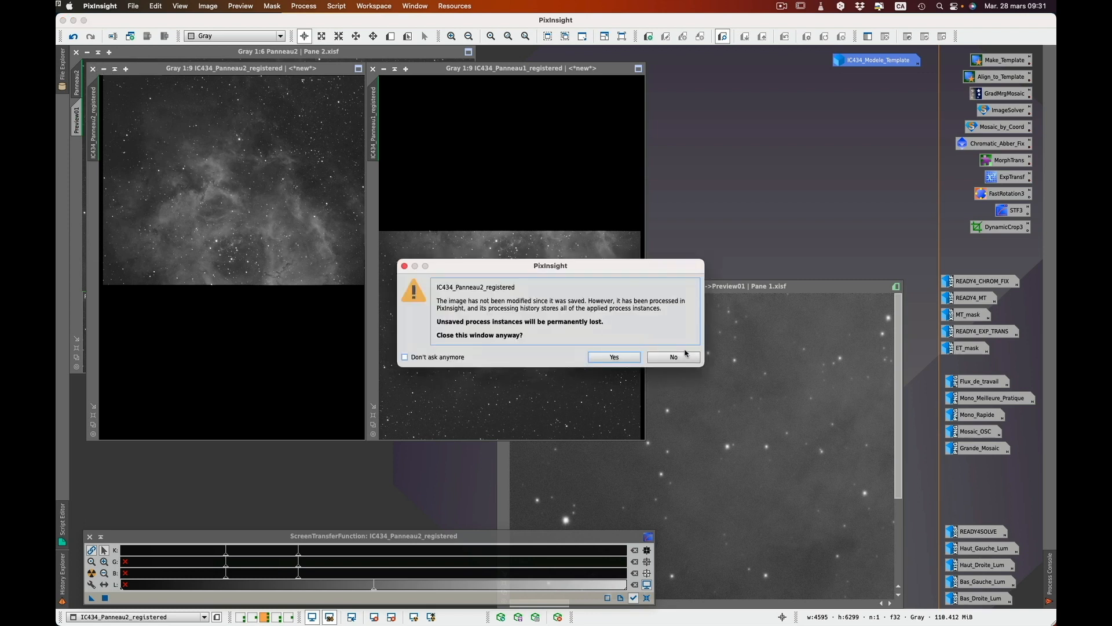
left_click(627, 357)
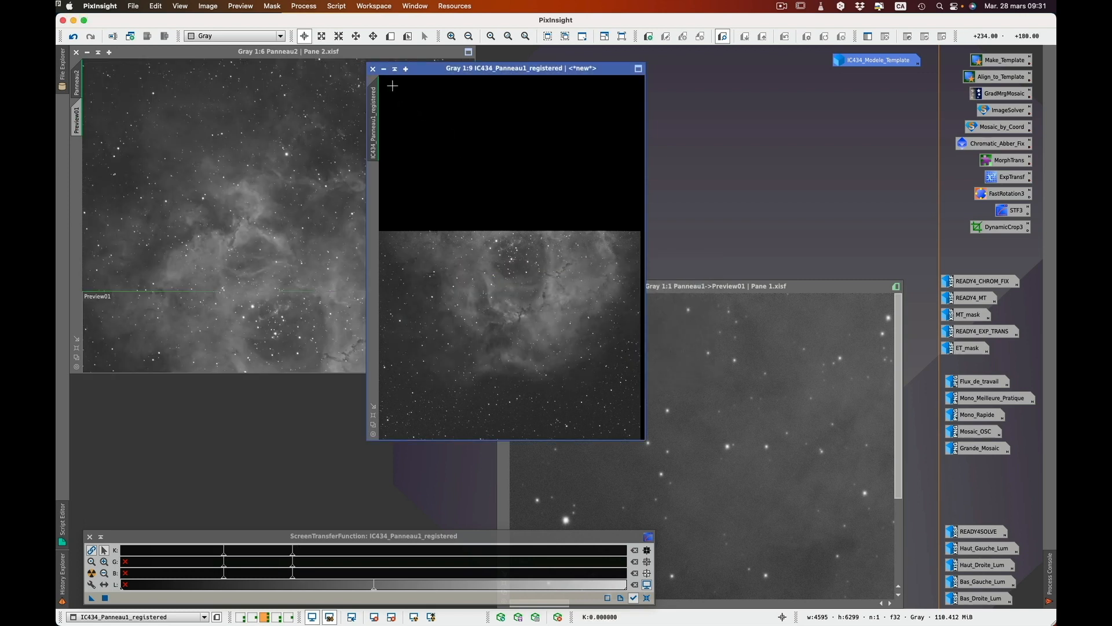
left_click(374, 69)
left_click(614, 357)
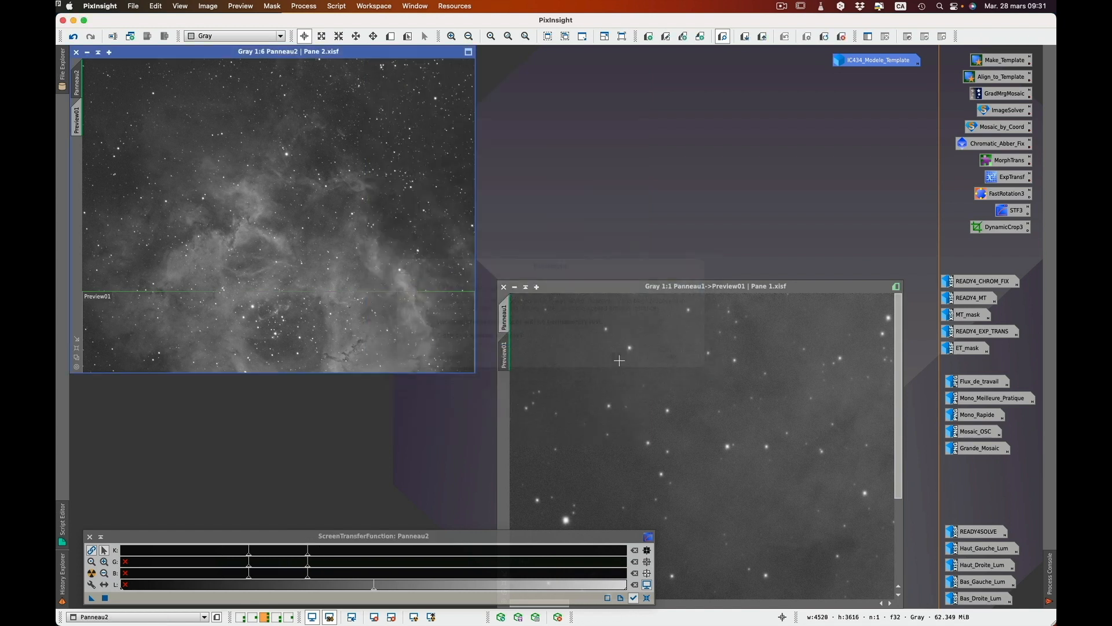
Delete all previews from Panneau2 and Panneau1, and minimize each image to a workspace icon
left_click(245, 6)
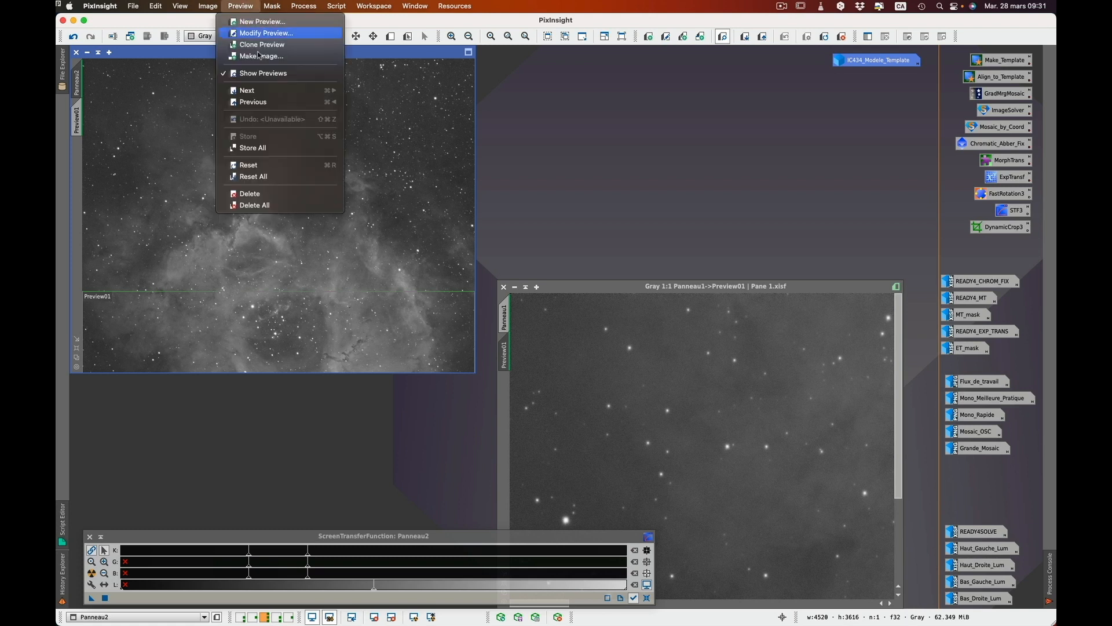
left_click(280, 205)
left_click(87, 52)
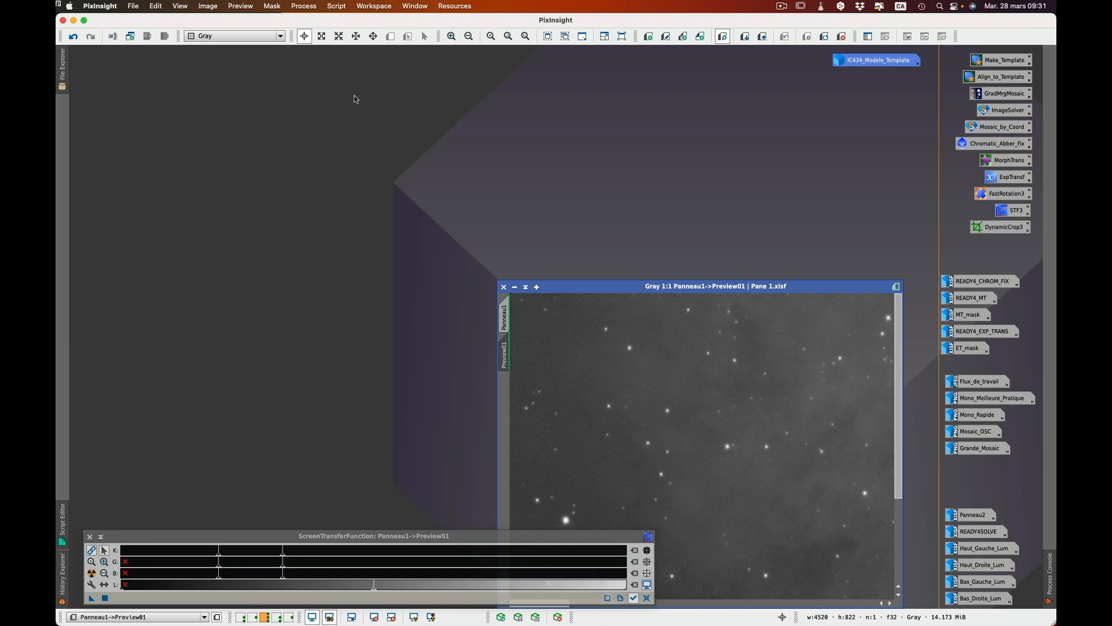
left_click(241, 6)
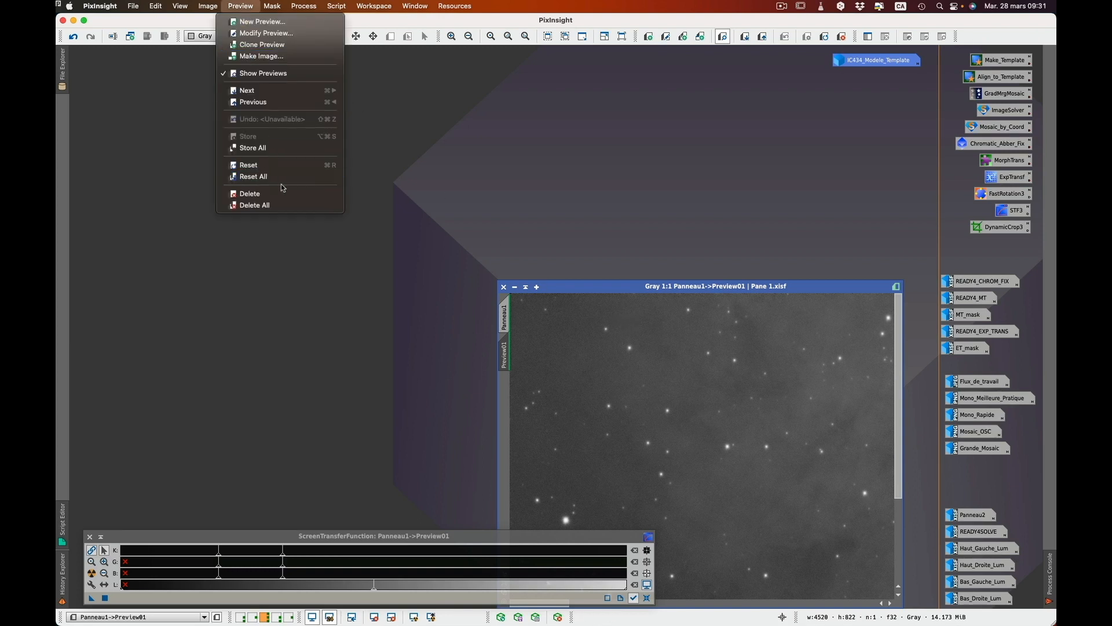
left_click(285, 204)
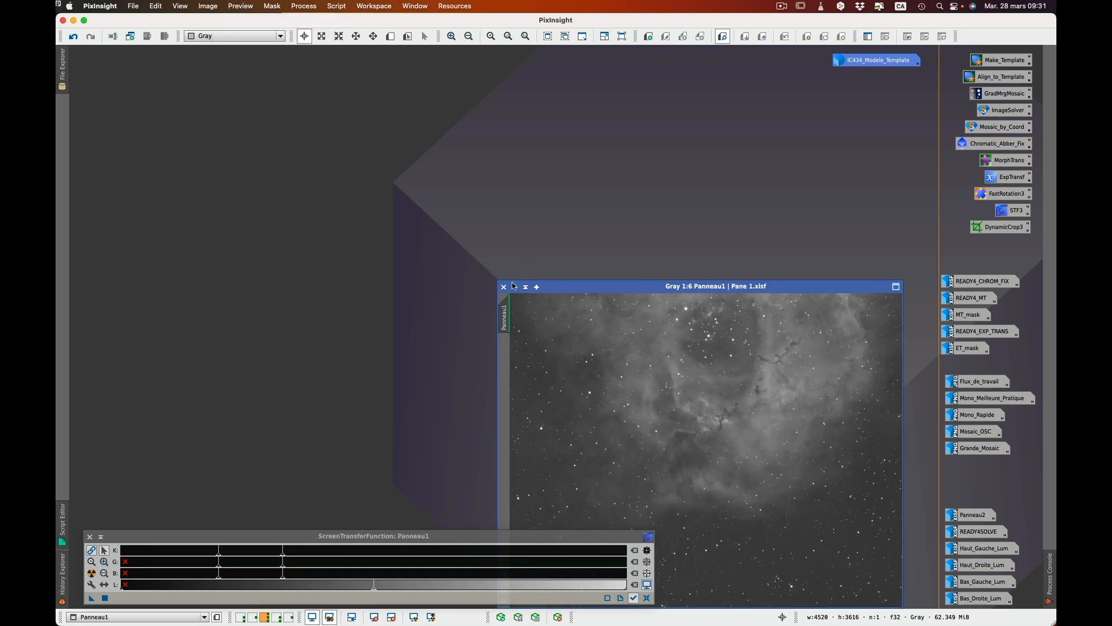
left_click(516, 287)
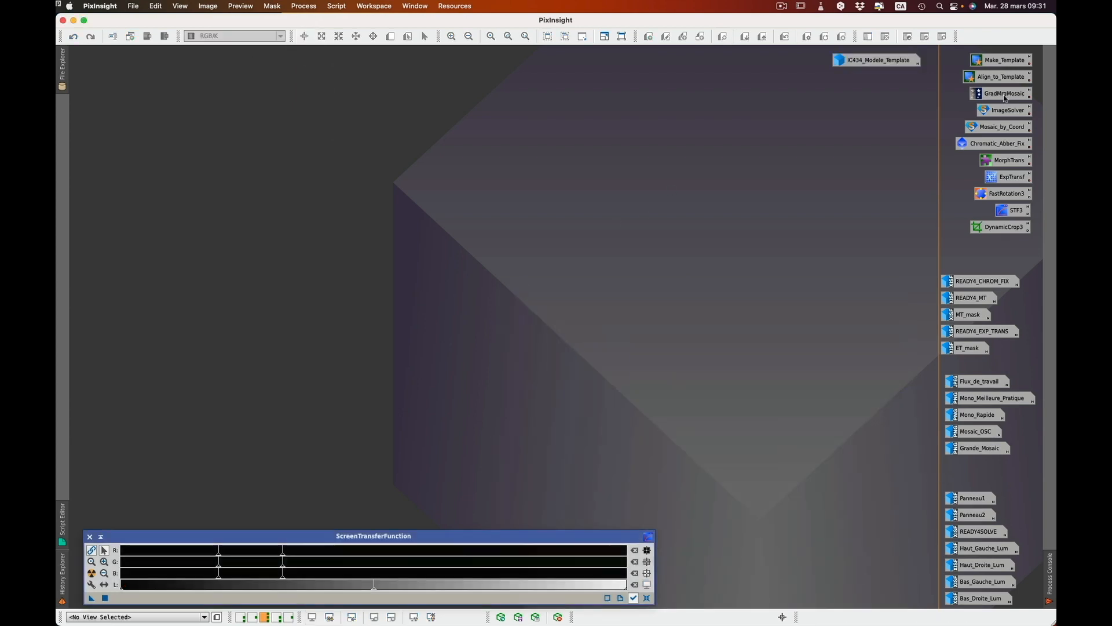
Open the GradientMergeMosaic process and add IC434_Panneau1_registered.xisf and IC434_Panneau2_registered.xisf from the Mosaique folder as target frames
left_click(315, 7)
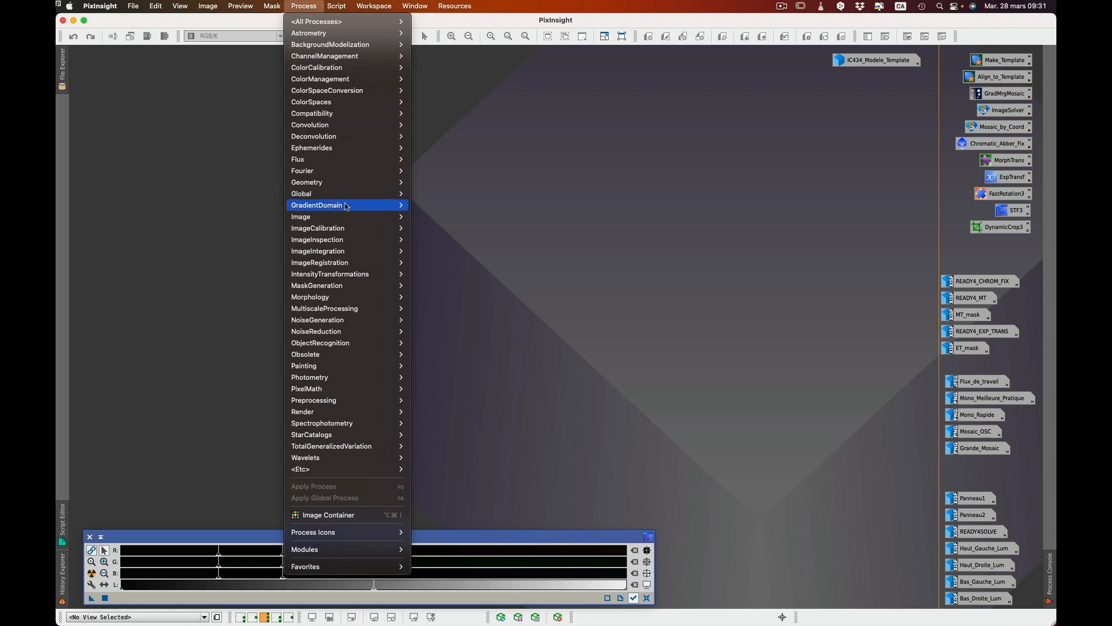
mouse_move(328, 206)
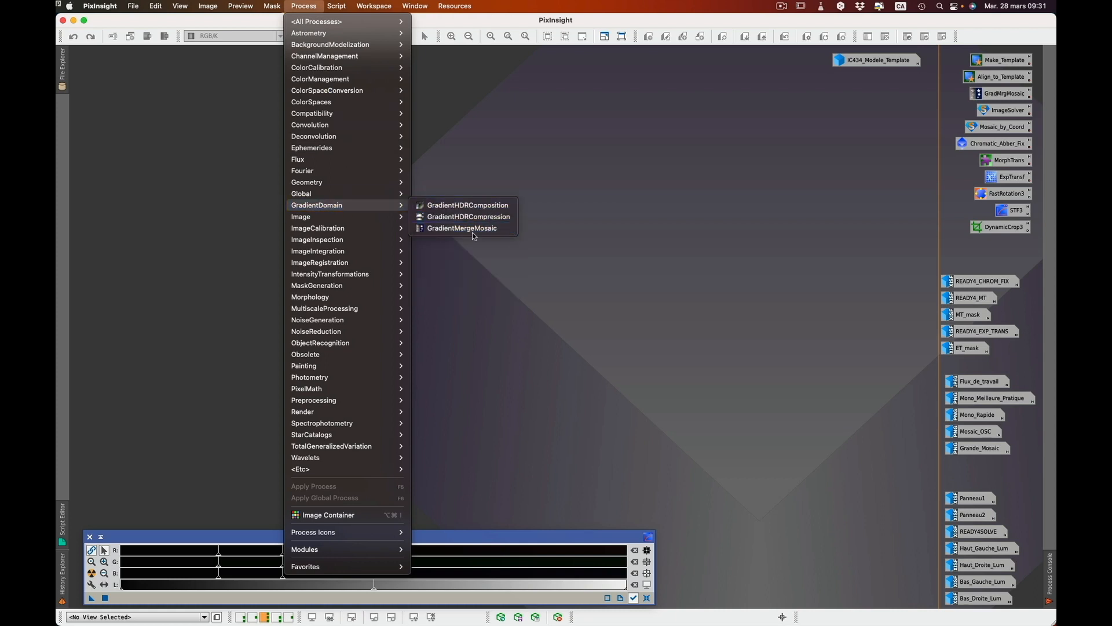
left_click(458, 230)
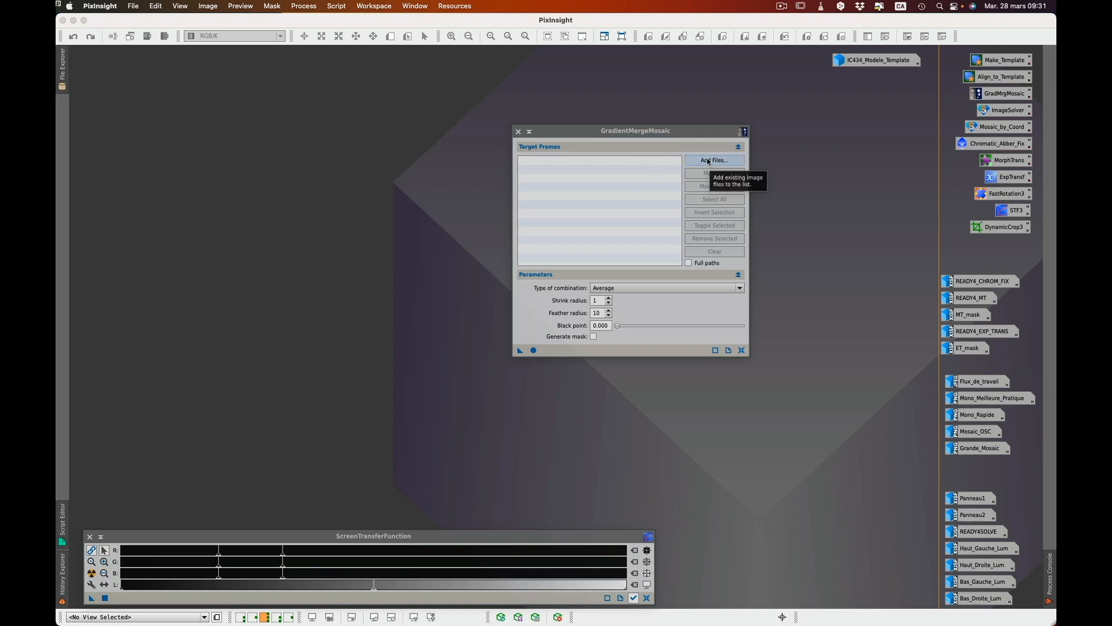
left_click(708, 162)
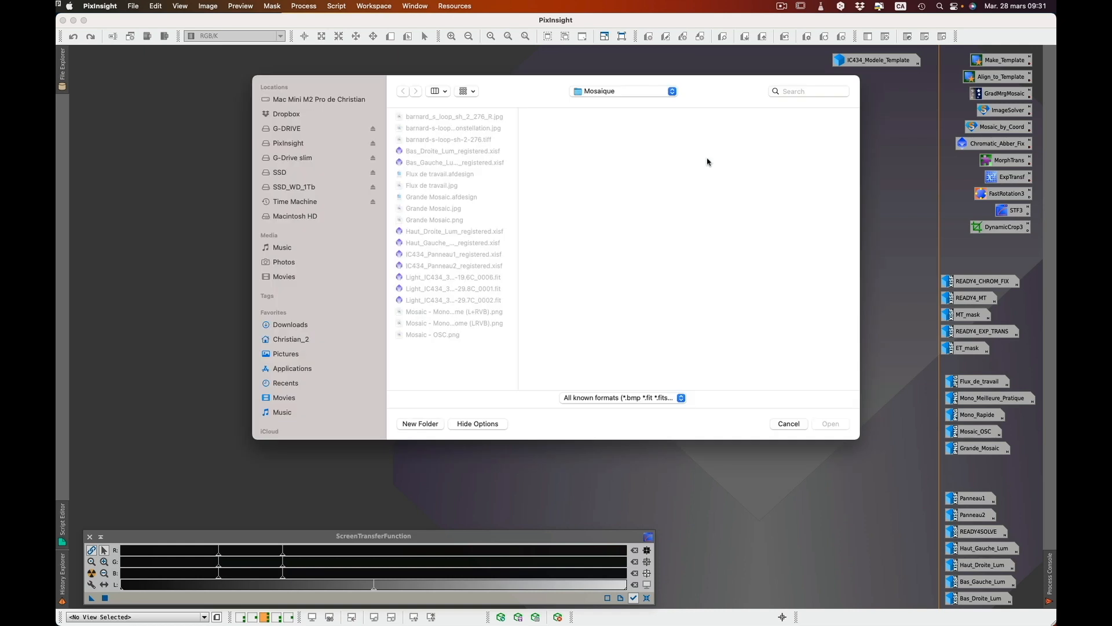
left_click(478, 256)
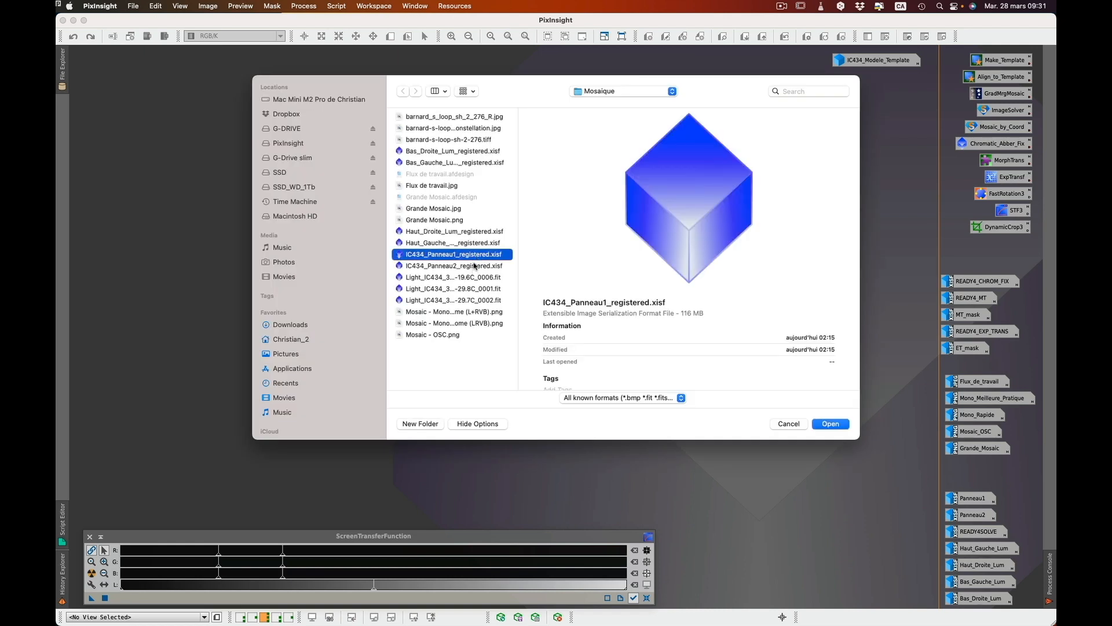
left_click(475, 266, "shift")
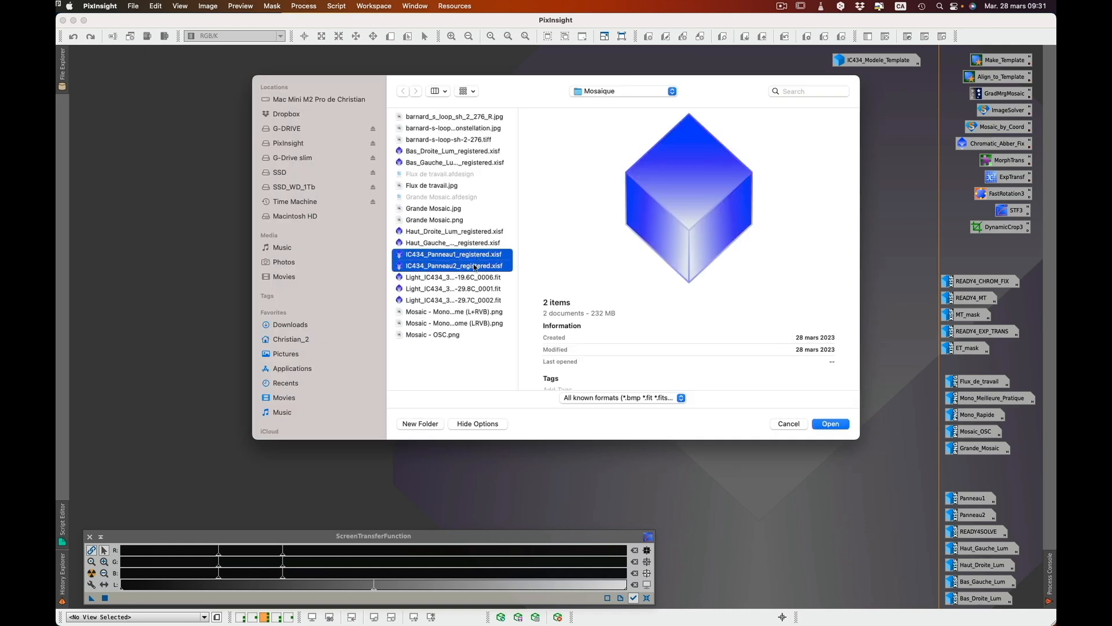
left_click(827, 424)
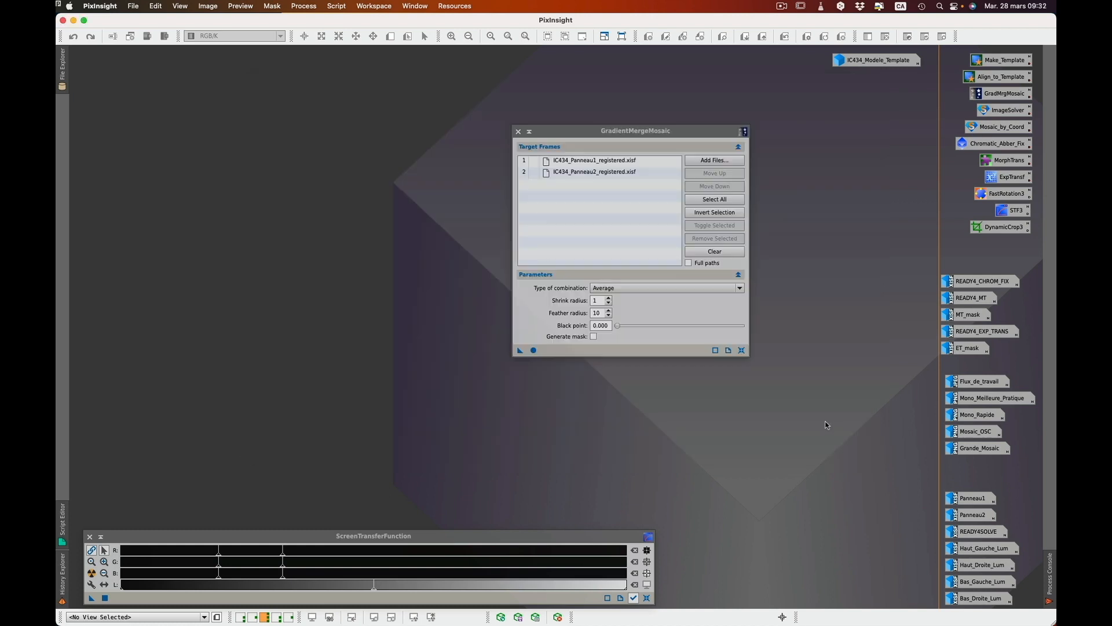
Set the mosaic merge to Overlay combination with a shrink radius of 2, and enable mask generation
left_click(743, 290)
left_click(668, 298)
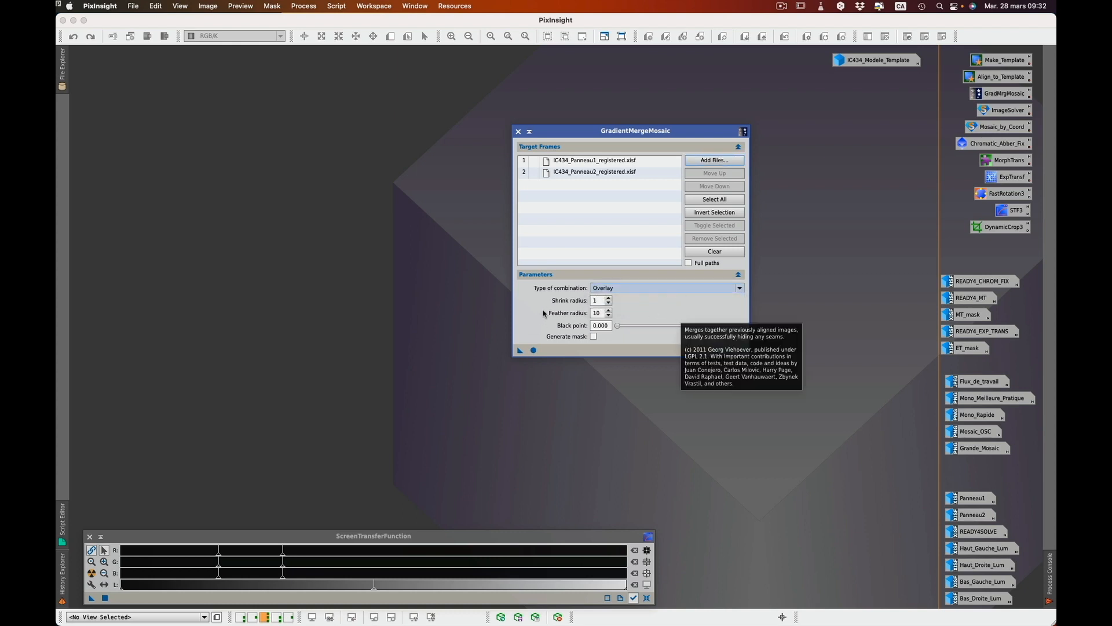
mouse_move(574, 310)
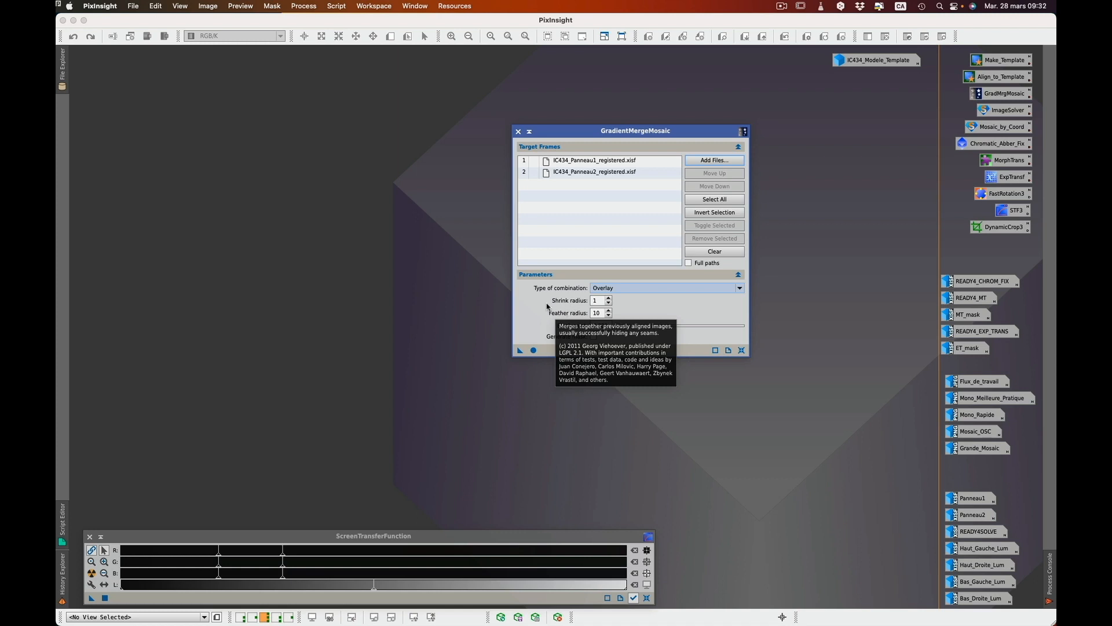
left_click(609, 301)
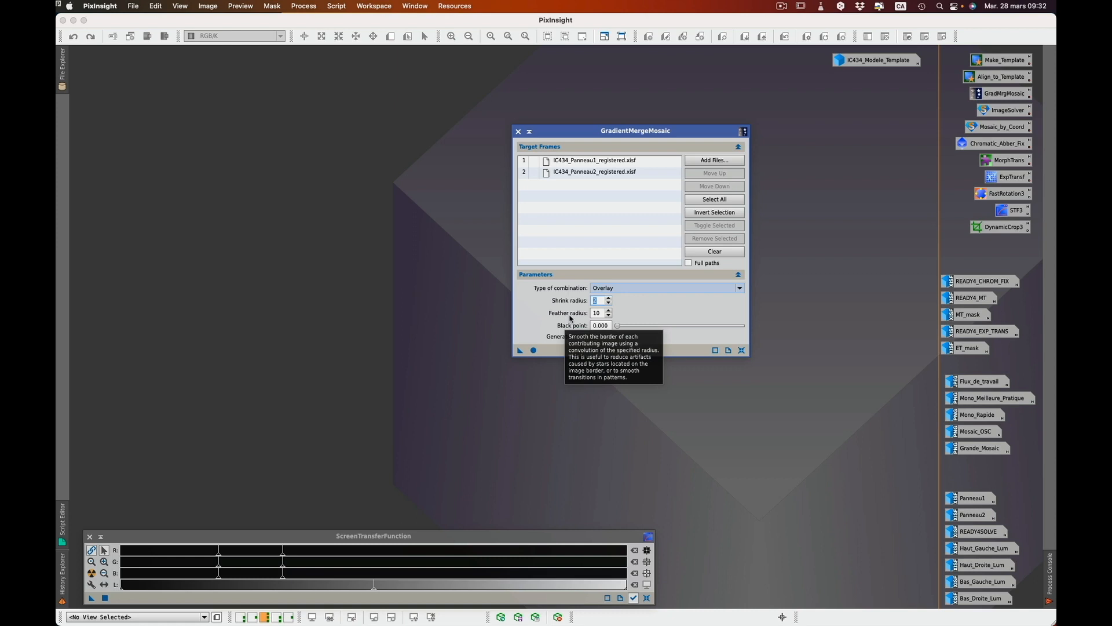
left_click(533, 350)
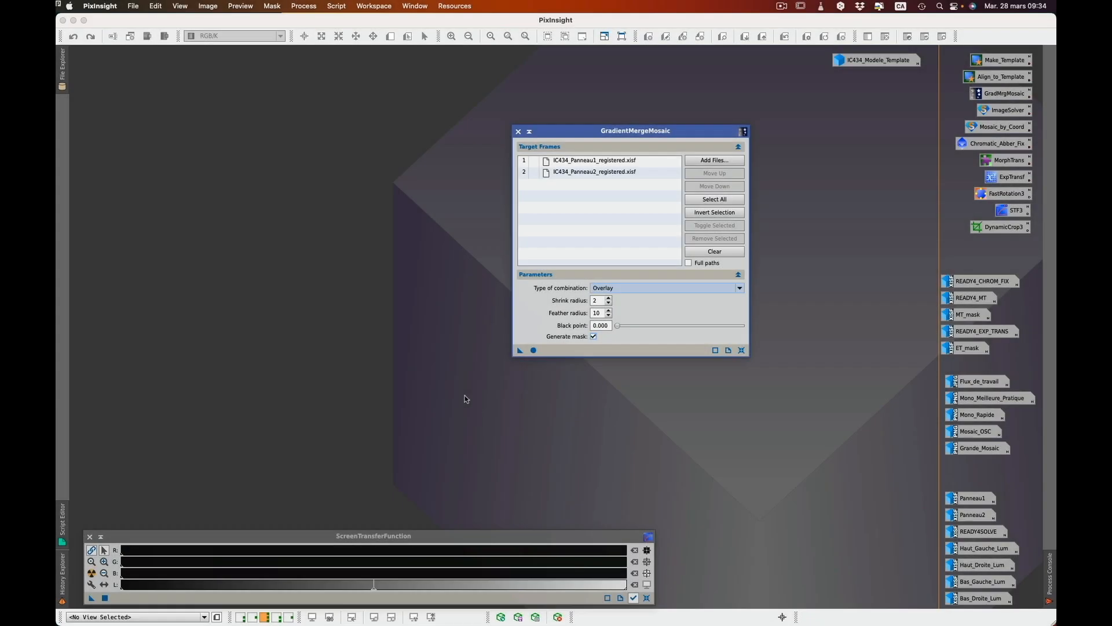
Run GradientMergeMosaic globally on the two panels, reset its parameters, and close the process window
left_click(534, 351)
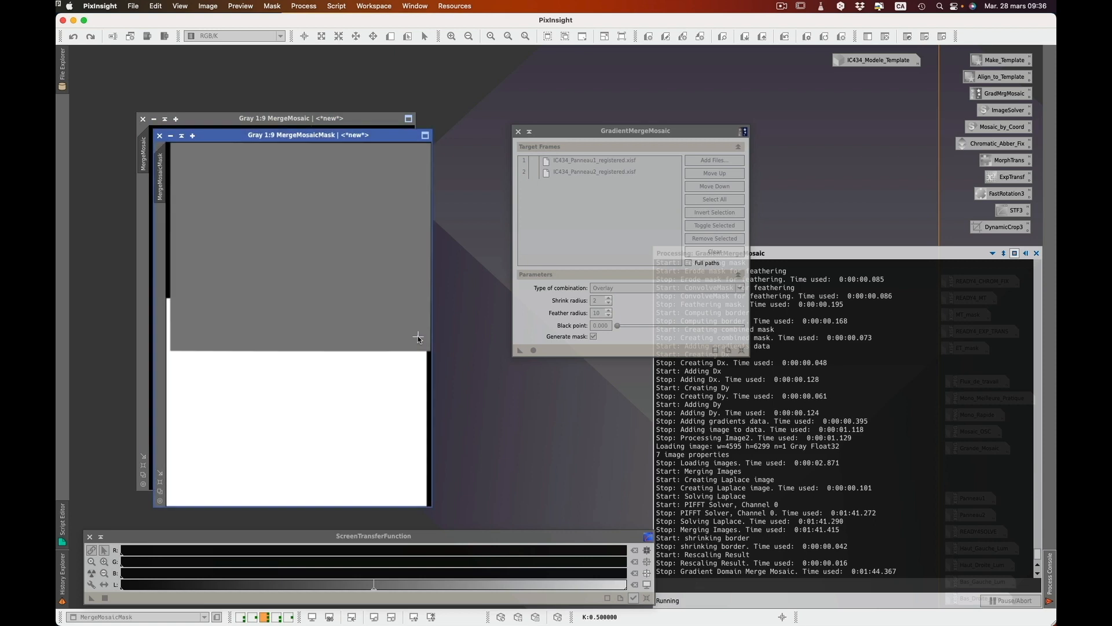
left_click(742, 350)
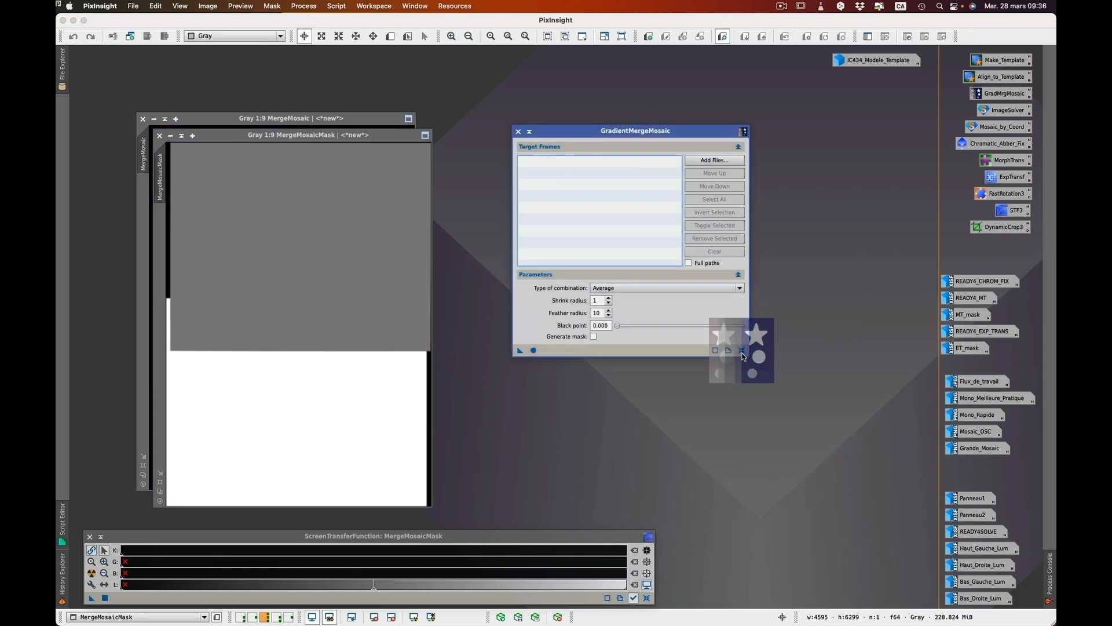
left_click(519, 131)
Auto-stretch the display of the MergeMosaic image and place its window exactly over the MergeMosaicMask window
left_click_drag(391, 137, 690, 123)
left_click(364, 123)
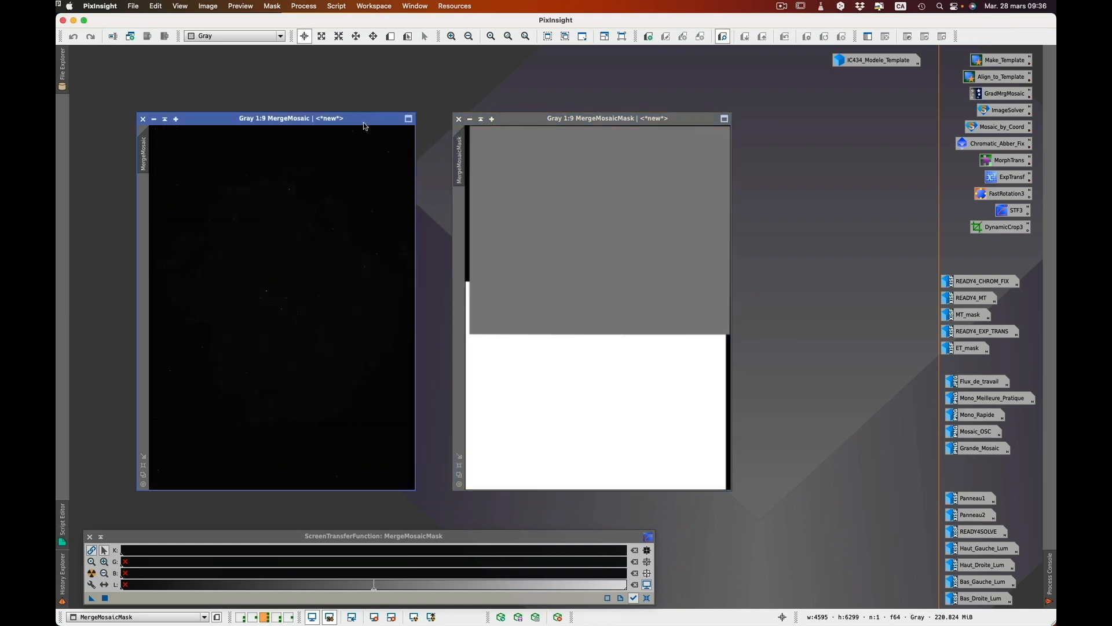
left_click(91, 573)
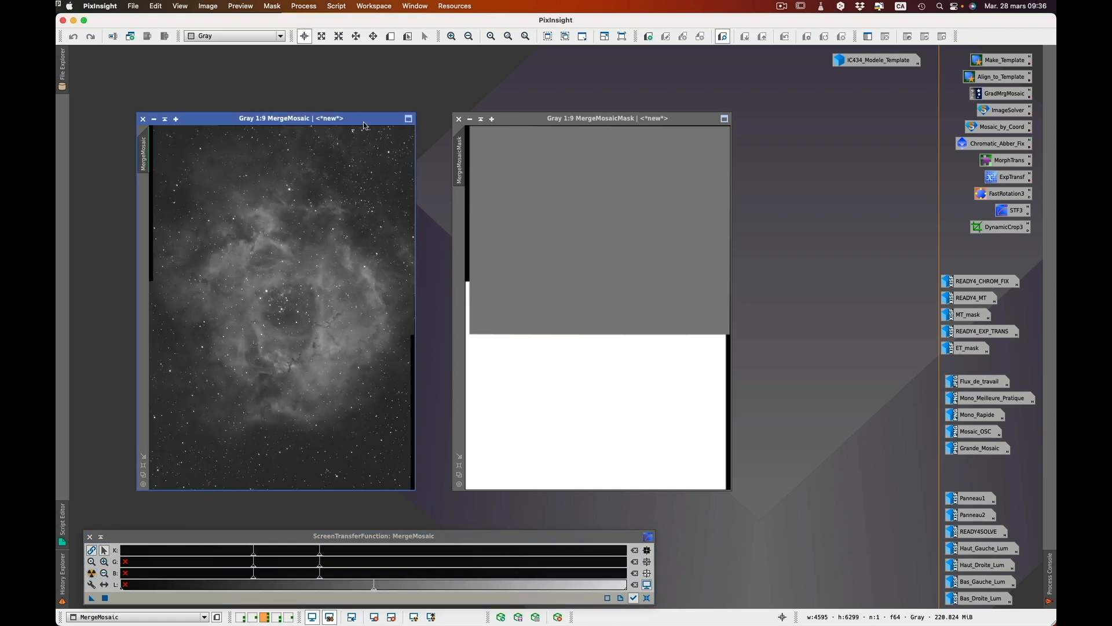
left_click_drag(363, 125, 681, 123)
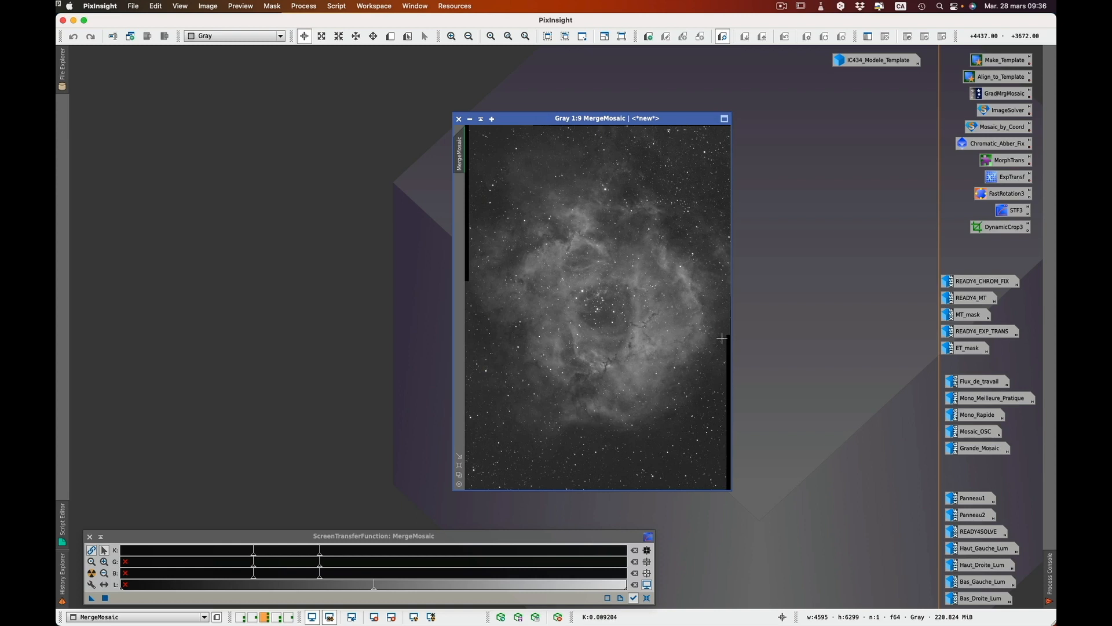
Examine the merged mosaic up close at the right-hand step between the two panels, checking the stars along the border
scroll(721, 338, "up", 8)
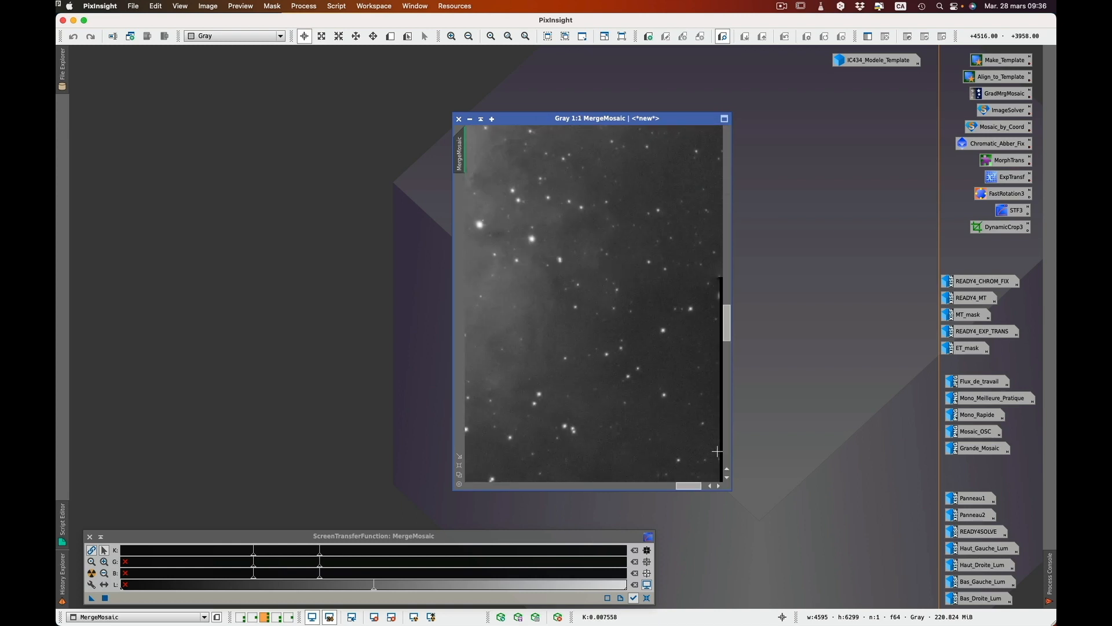
scroll(718, 288, "up", 4)
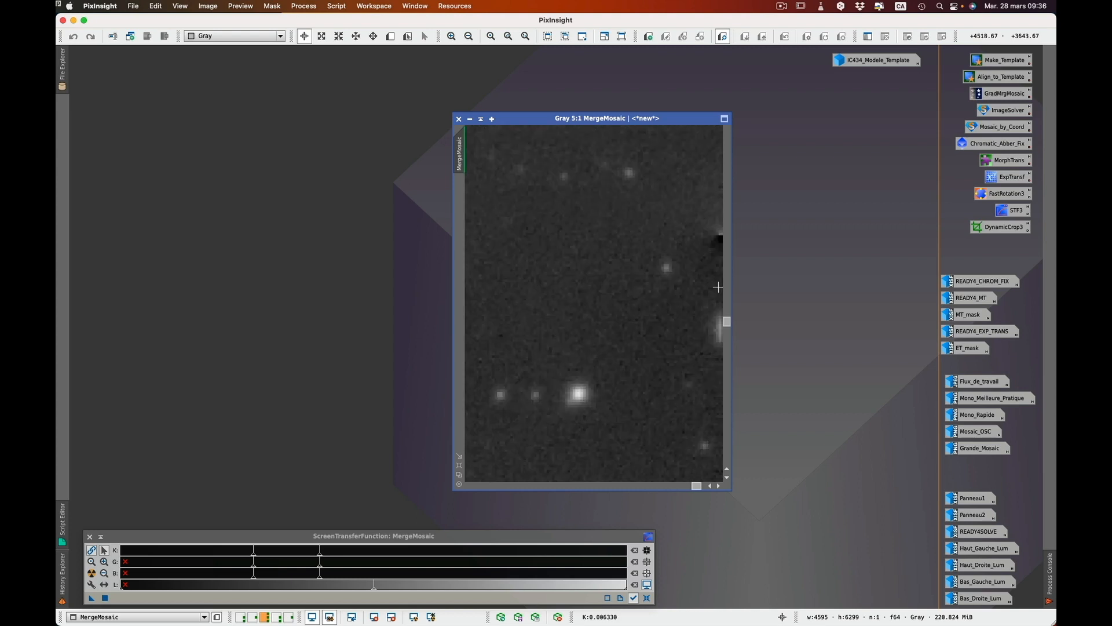
left_click_drag(701, 485, 706, 485)
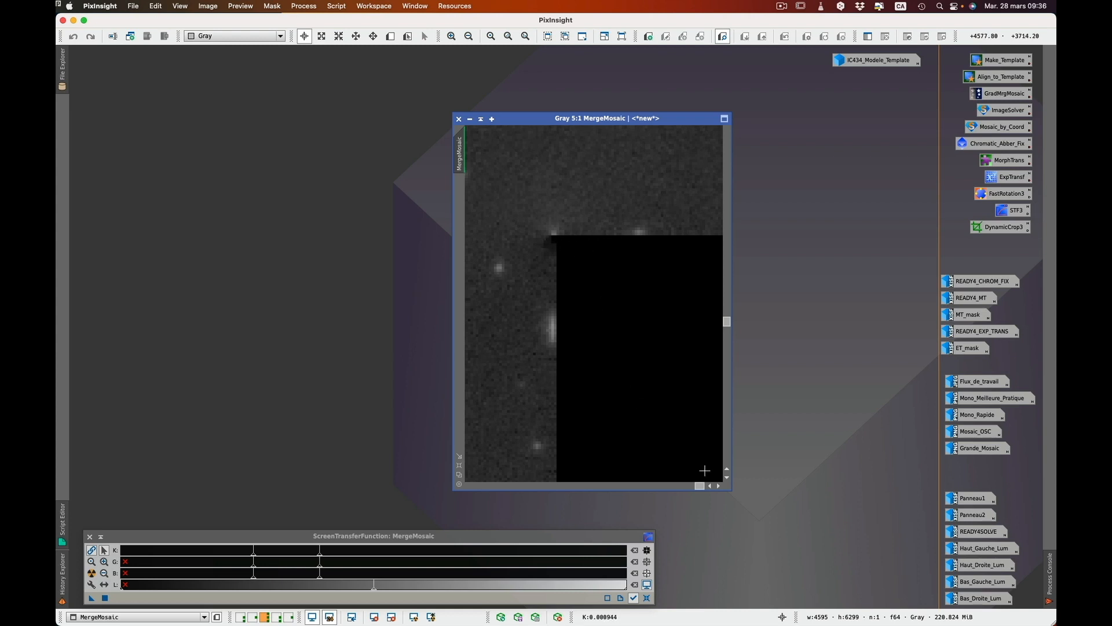
scroll(601, 396, "down", 1)
scroll(601, 396, "down", 1)
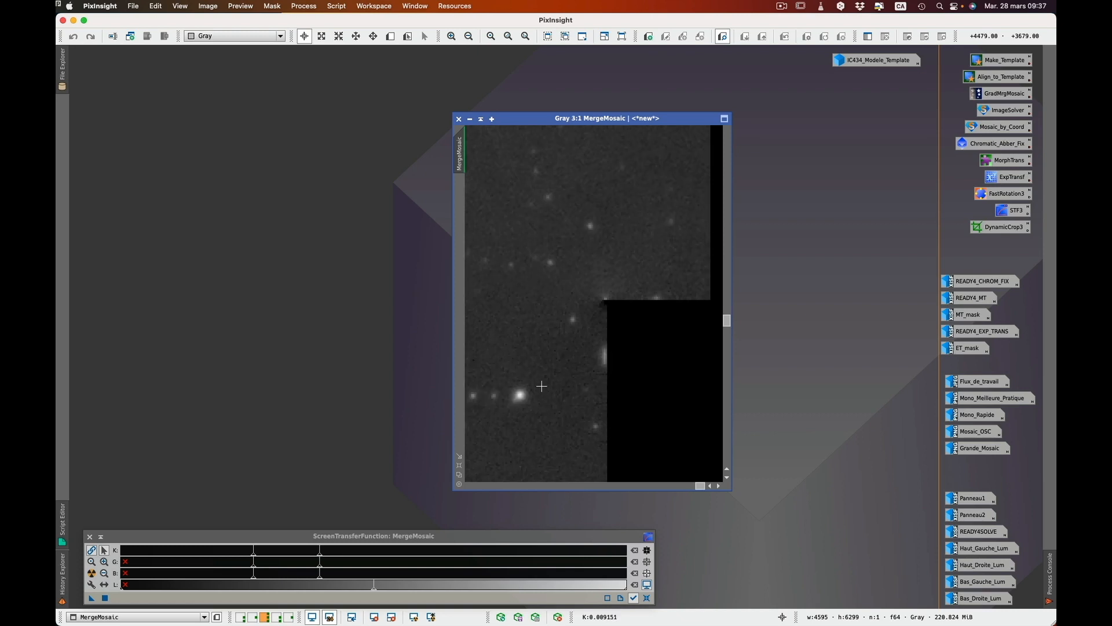
Brighten the MergeMosaic display by lowering its screen-stretch midtones, inspect across the image, and fit the whole mosaic in its window
scroll(542, 385, "down", 3)
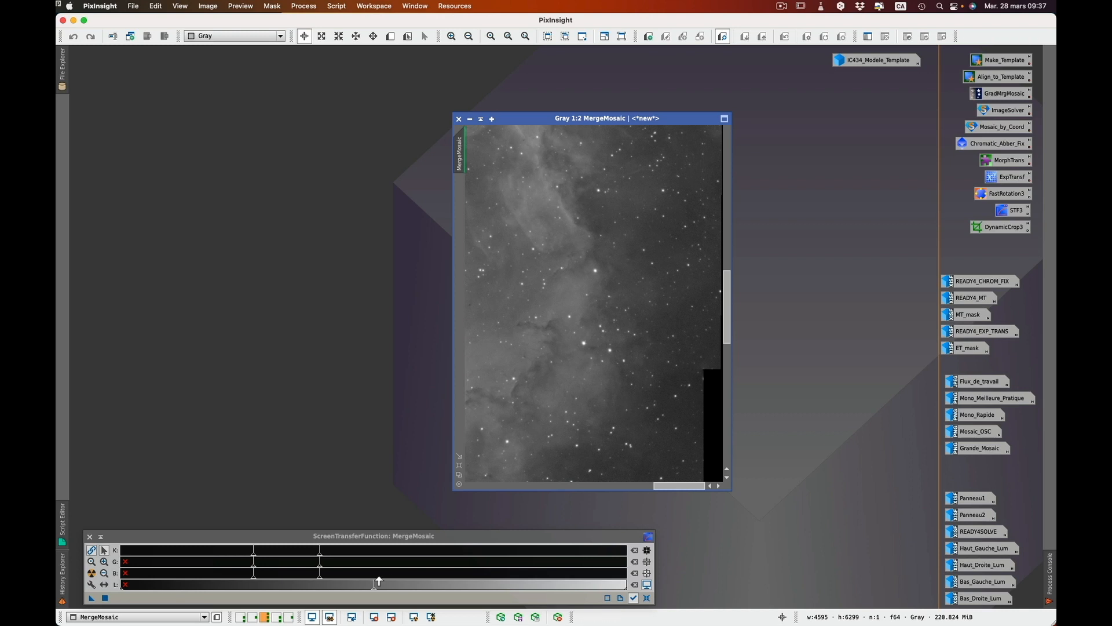
left_click(298, 543)
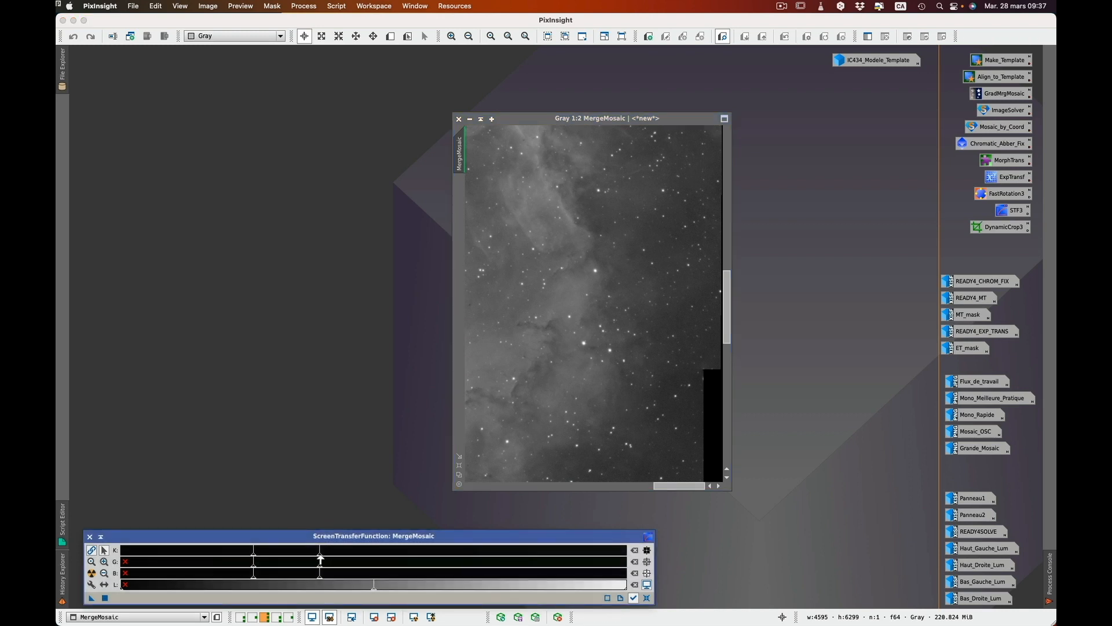
left_click_drag(320, 559, 291, 560)
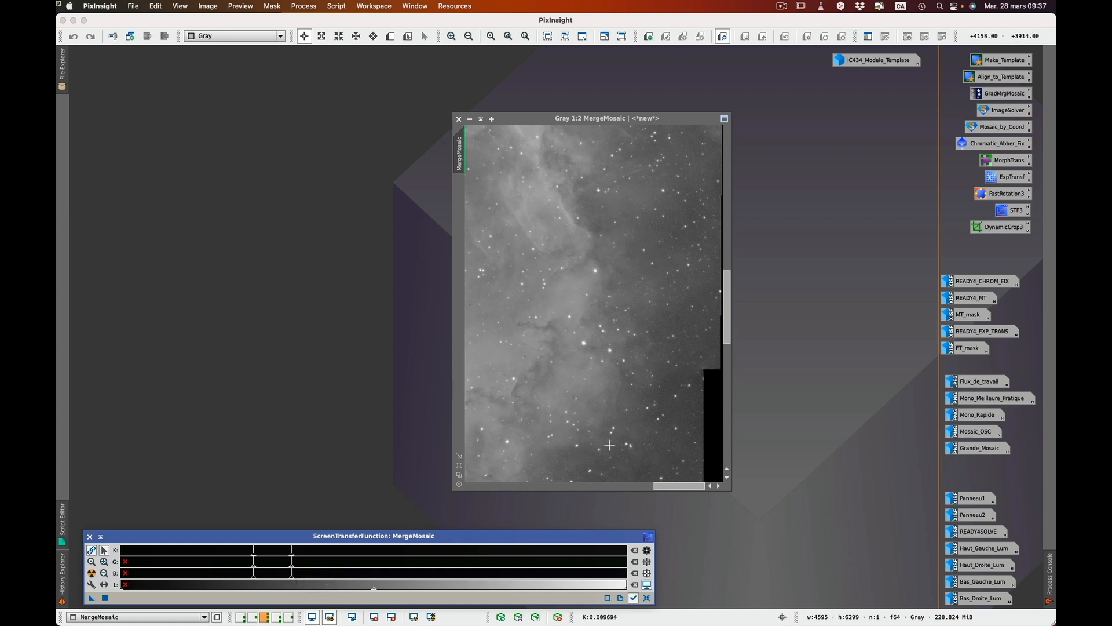
left_click_drag(680, 486, 557, 487)
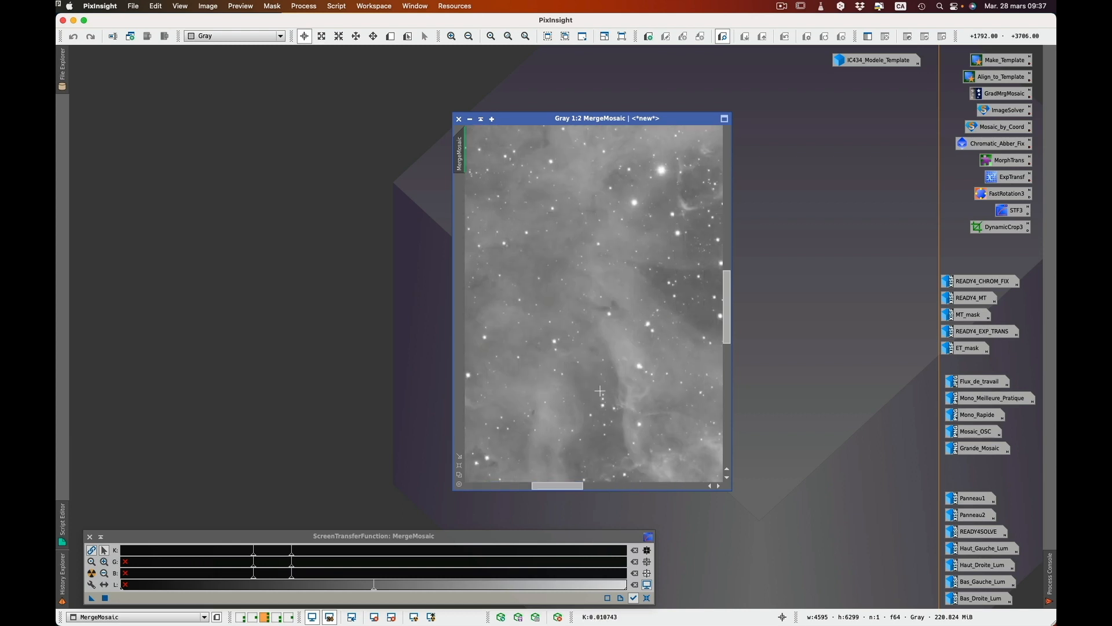
left_click(458, 465)
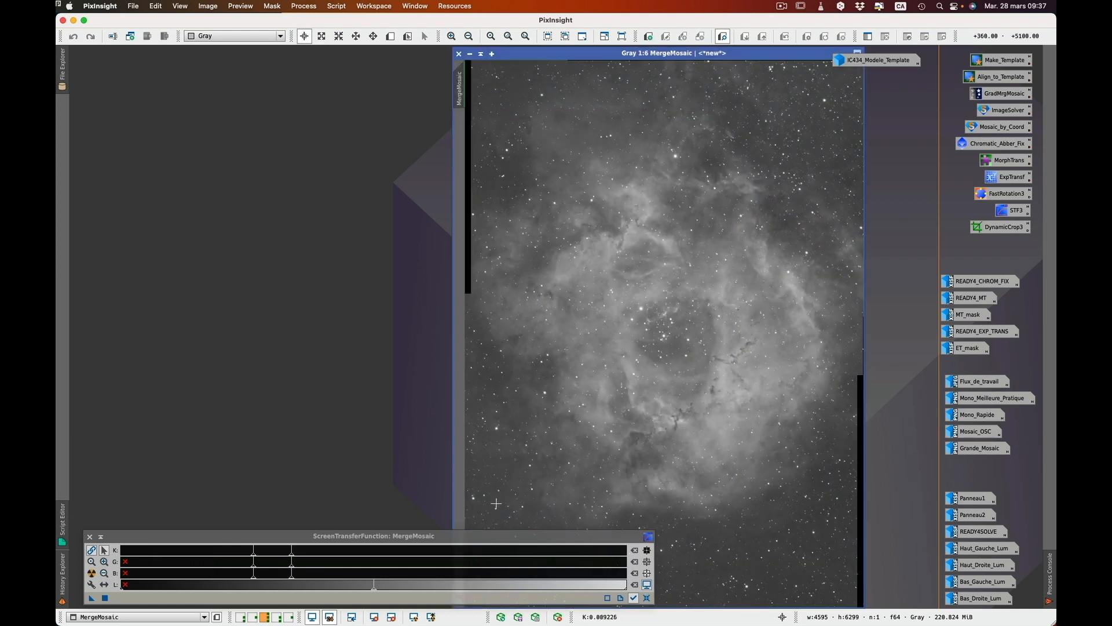
Fine-tune the shadows and midtones of the MergeMosaic screen stretch for a darker background and stronger contrast
left_click(270, 537)
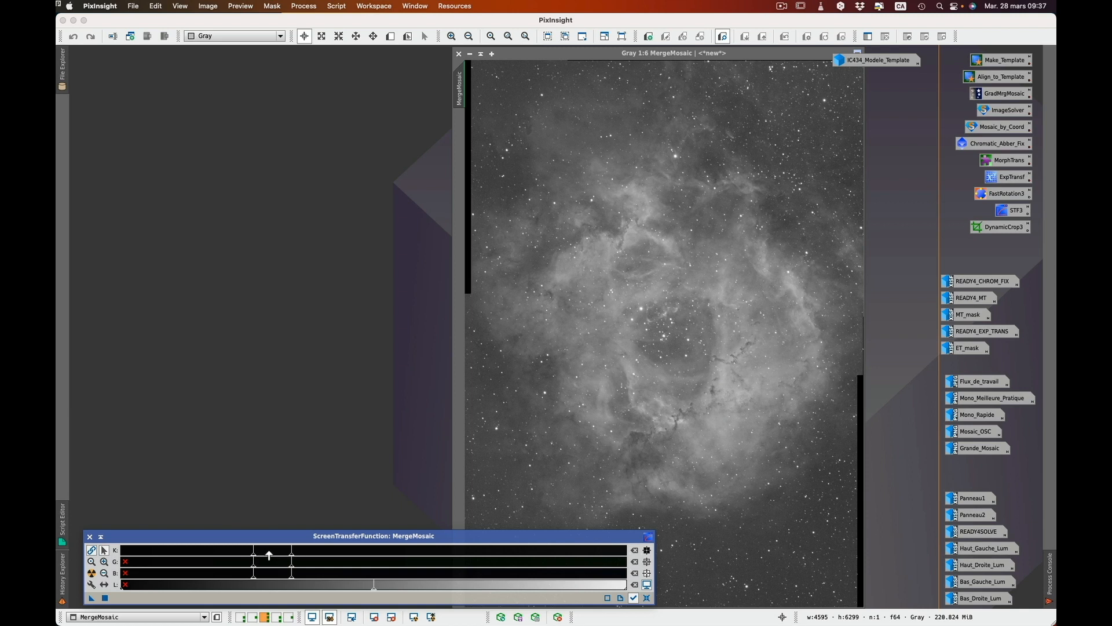
scroll(268, 554, "up", 2)
scroll(504, 554, "up", 2)
left_click_drag(406, 550, 405, 554)
left_click_drag(437, 557, 379, 557)
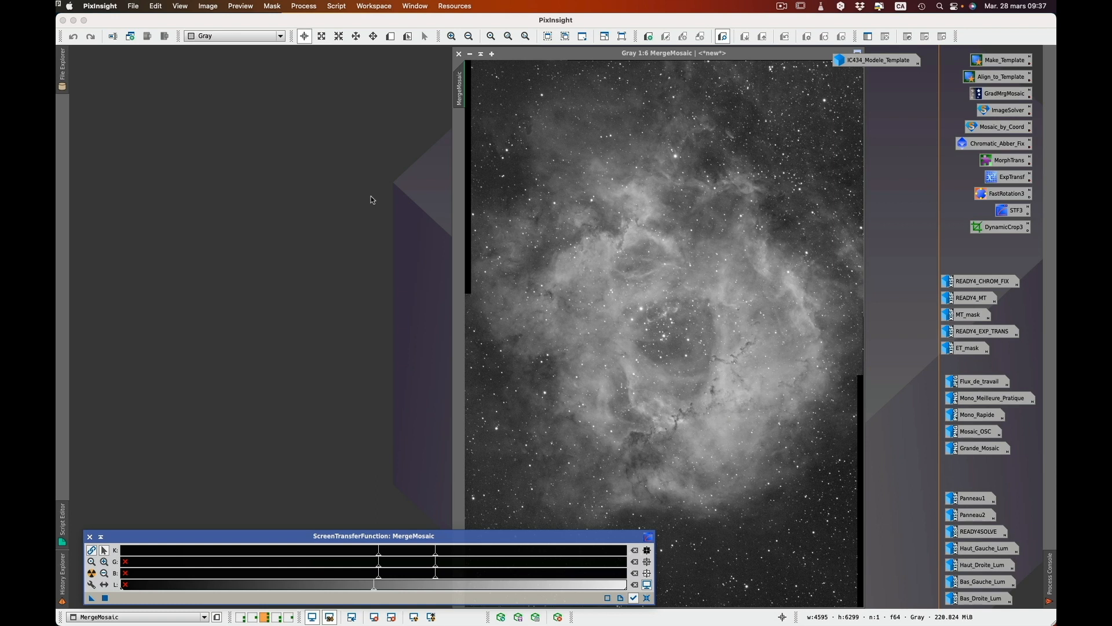
Minimize the MergeMosaic image, park its icon under IC434_Modele_Template, and close the MergeMosaicMask image
left_click(469, 53)
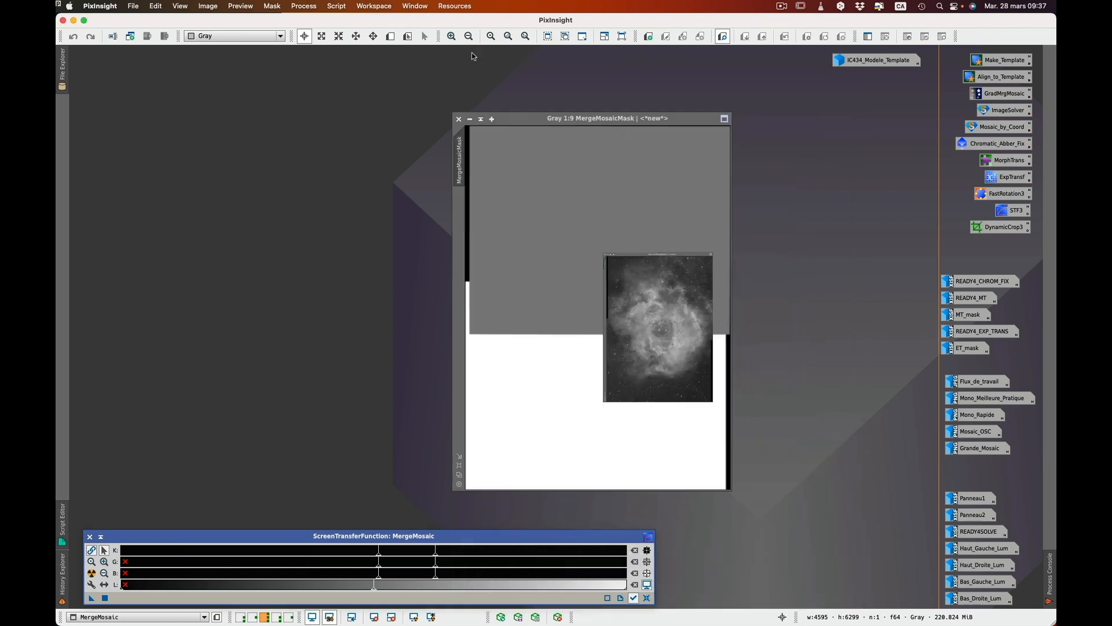
left_click_drag(704, 336, 872, 83)
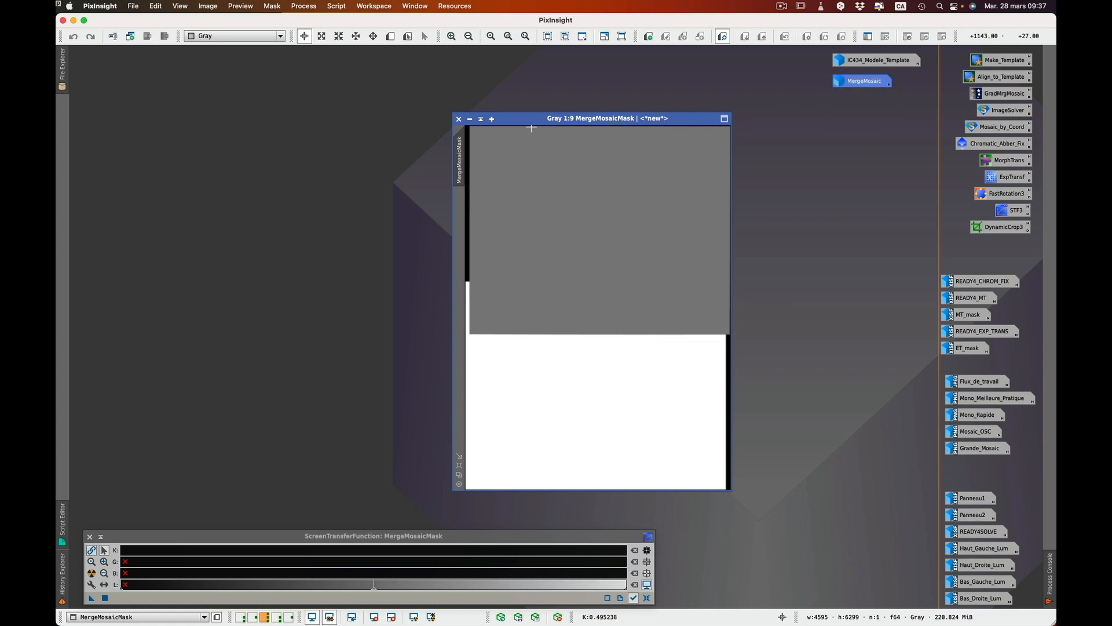
left_click(459, 120)
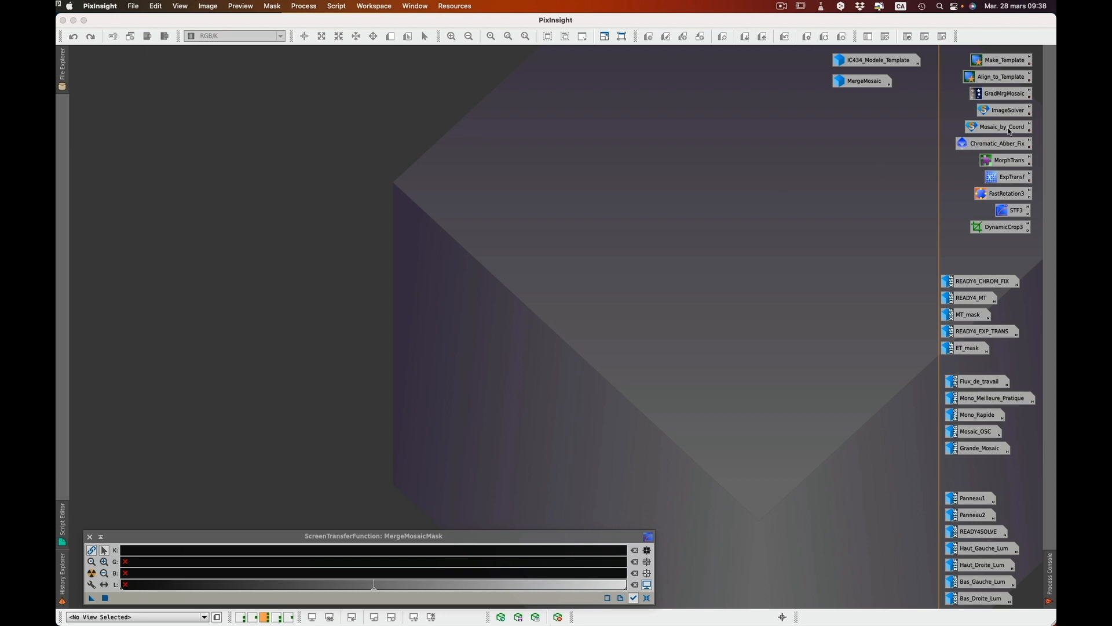
left_click(821, 303)
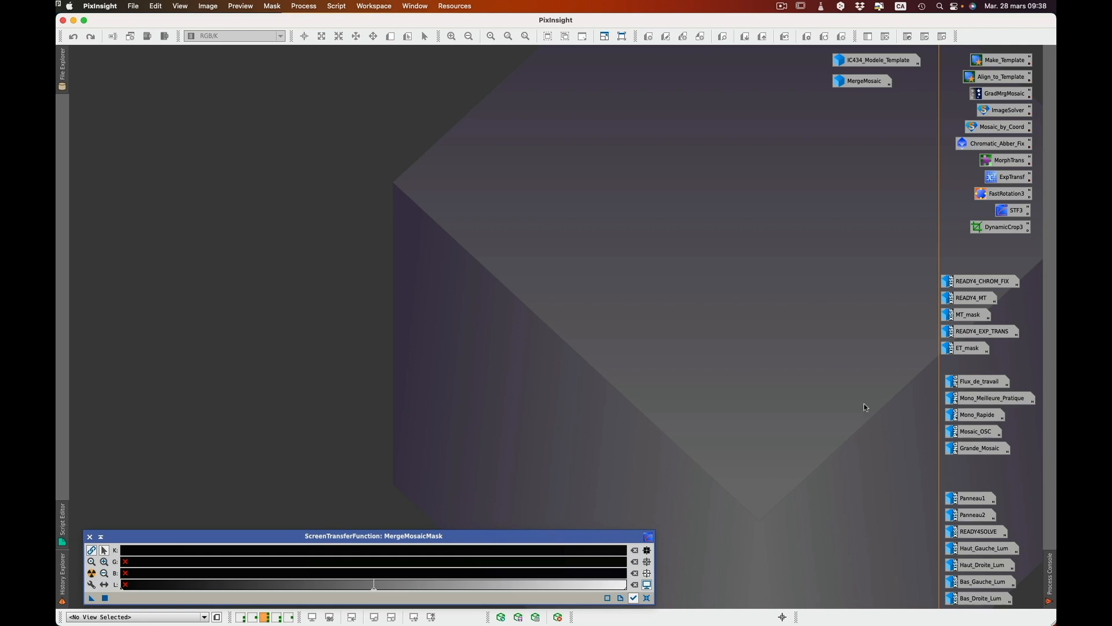
Restore the four minimized panel images Haut_Gauche_Lum, Haut_Droite_Lum, Bas_Gauche_Lum and Bas_Droite_Lum
left_click(972, 550)
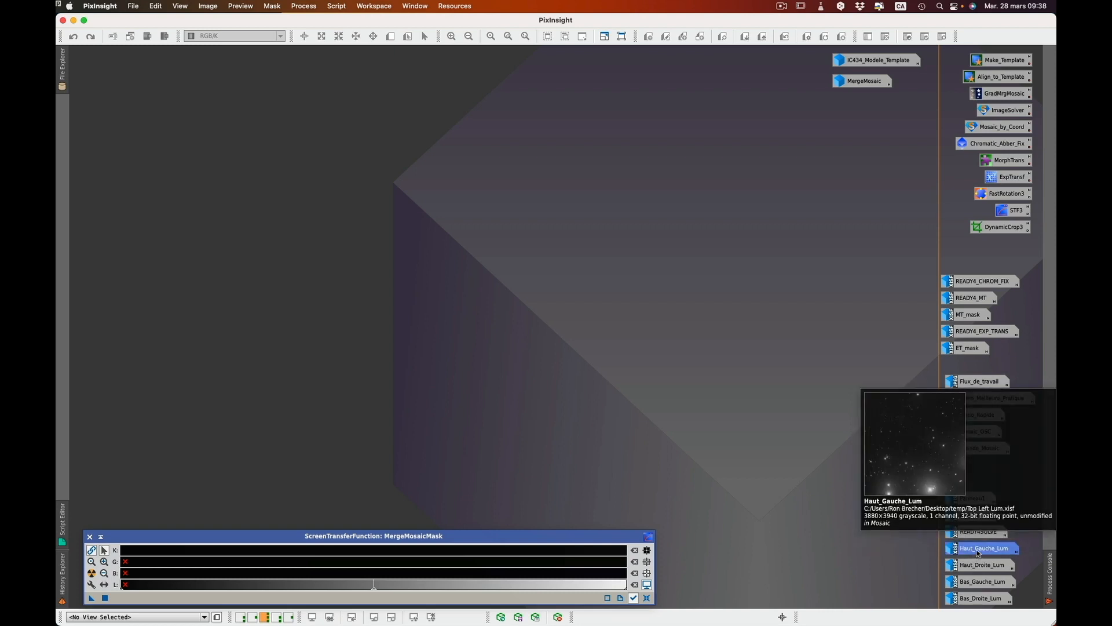
double_click(978, 553)
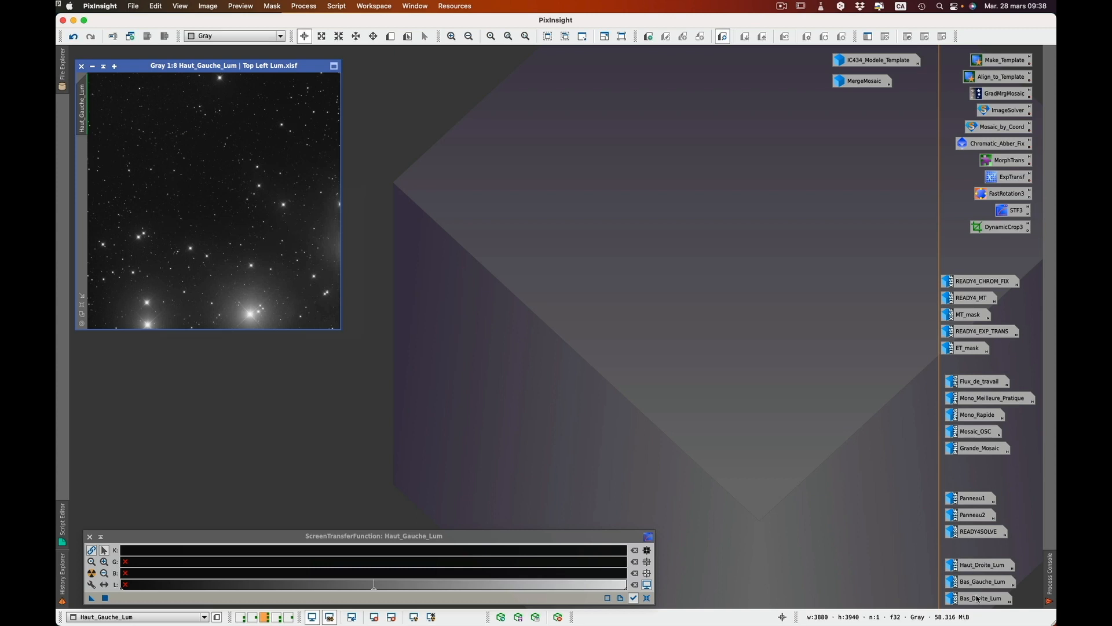
double_click(975, 570)
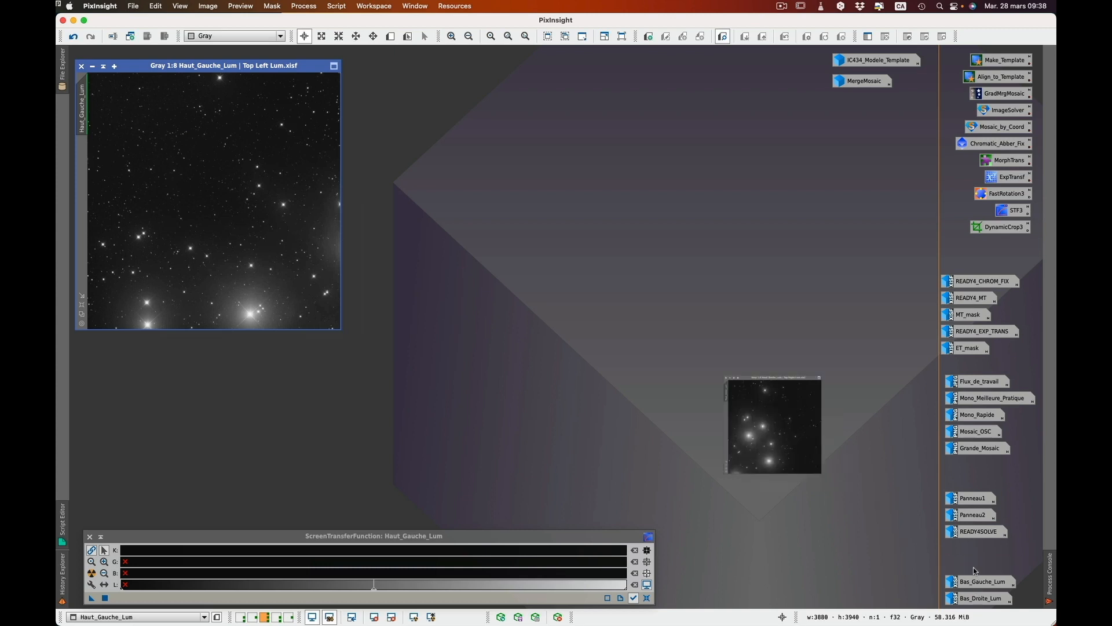
double_click(979, 585)
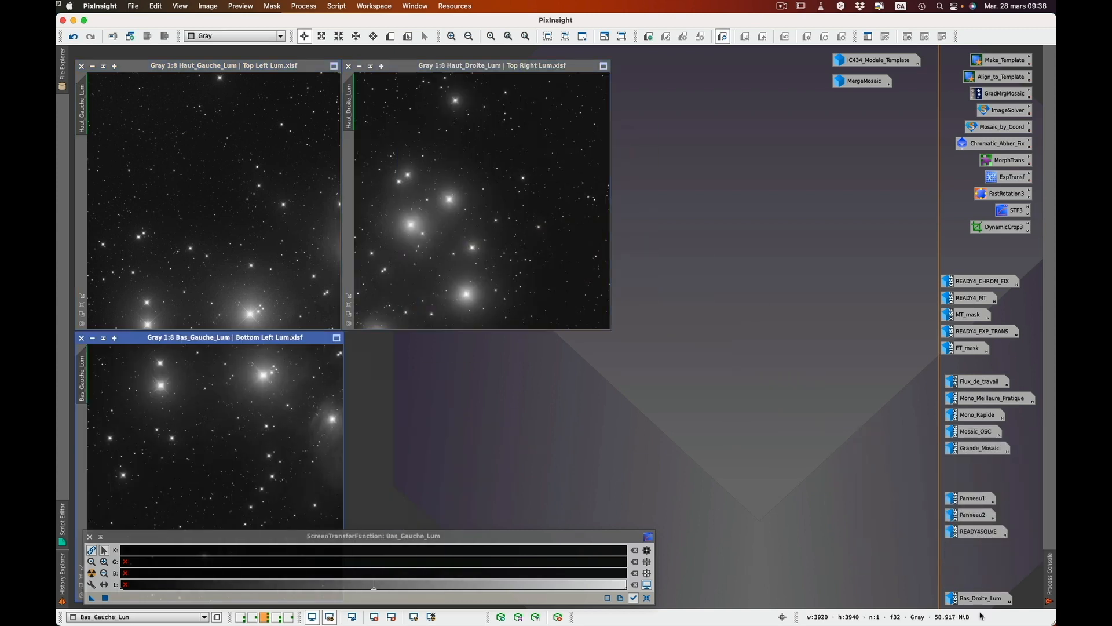
double_click(979, 601)
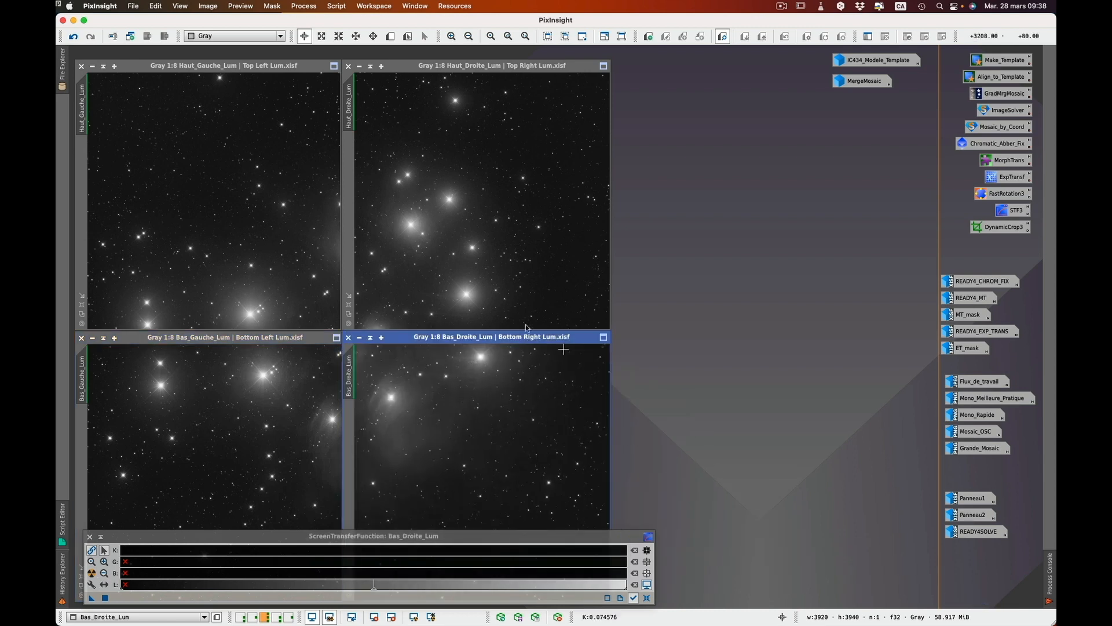
Examine the FITS header of Bas_Droite_Lum down to its astrometric solution keywords, and close the header window
left_click(133, 6)
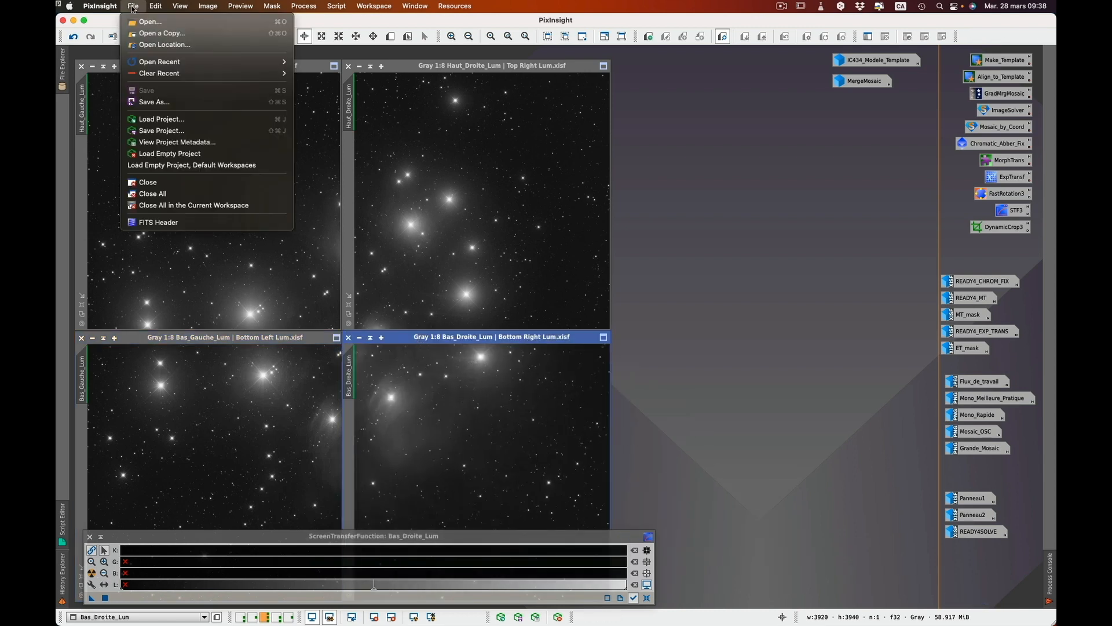
left_click(177, 222)
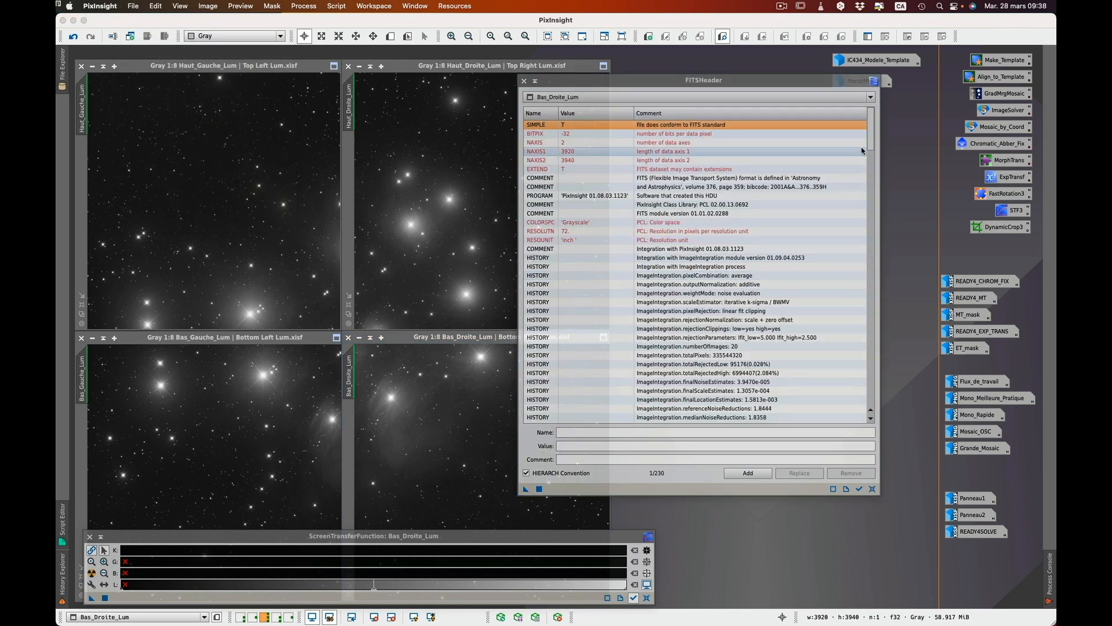
scroll(753, 260, "down", 15)
scroll(880, 252, "down", 15)
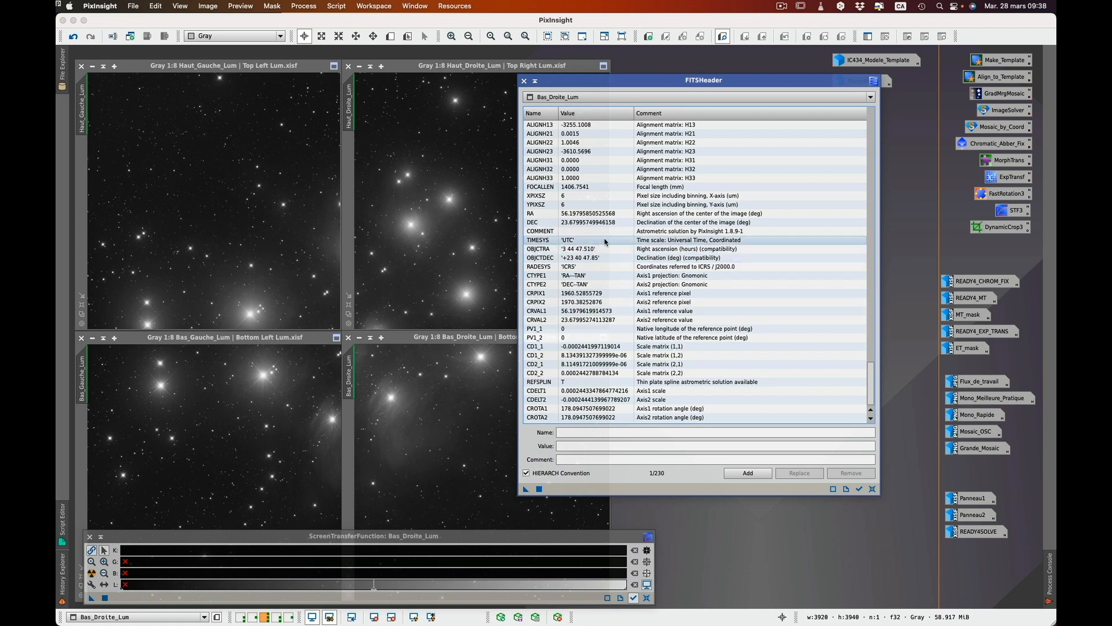
left_click(523, 81)
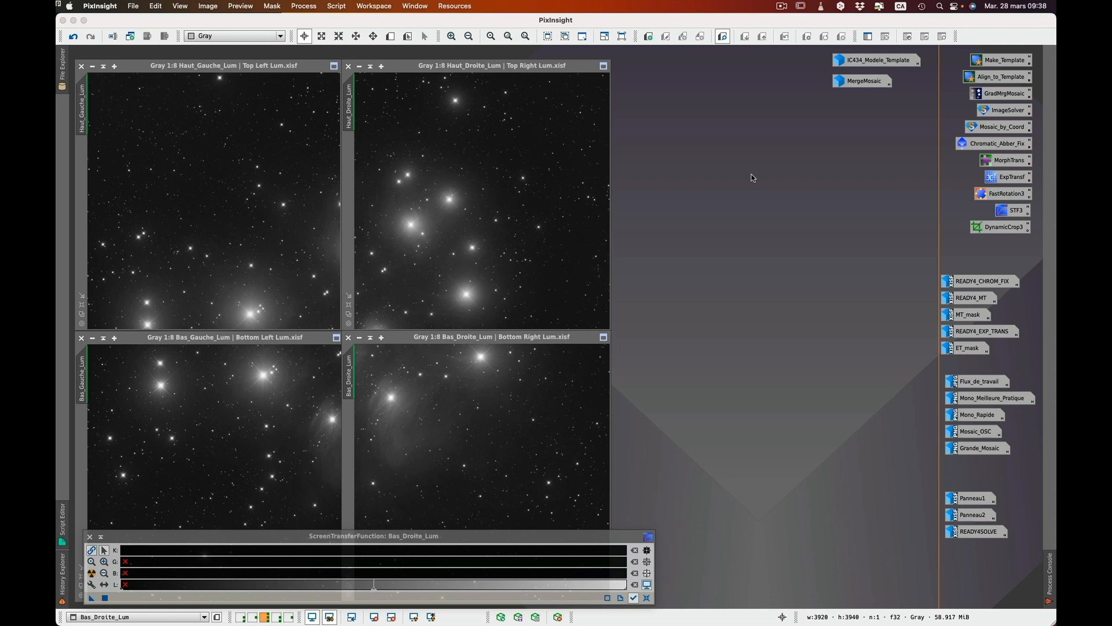
Switch to Finder, browse to Bureau > Projets > Astro > Mosaique, and enlarge the file column and window to show full file names
key("super+Tab")
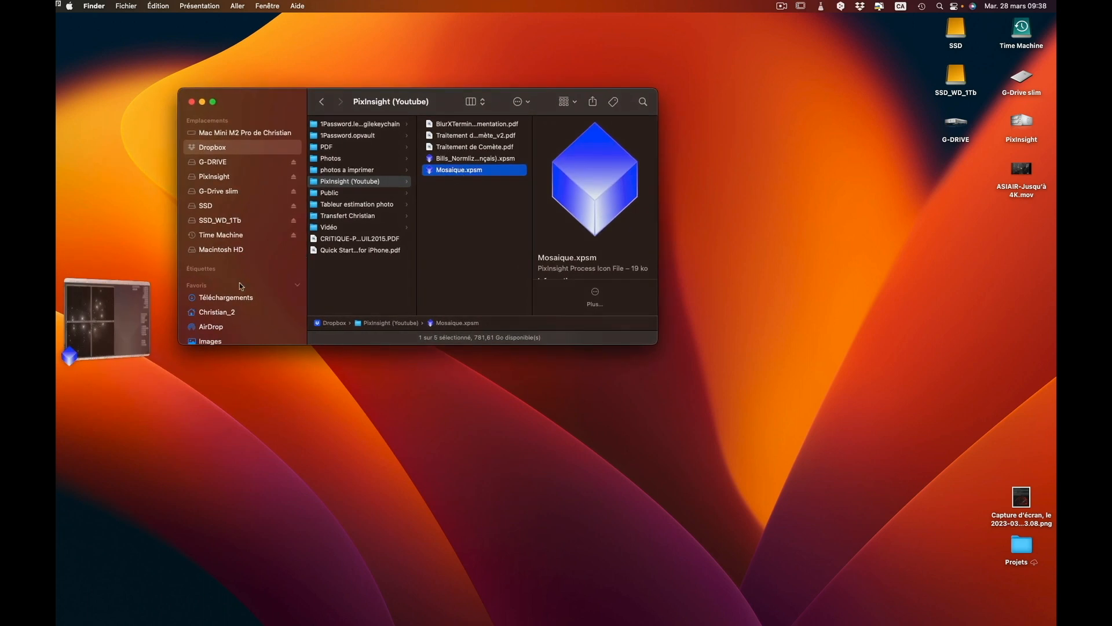
scroll(239, 283, "down", 5)
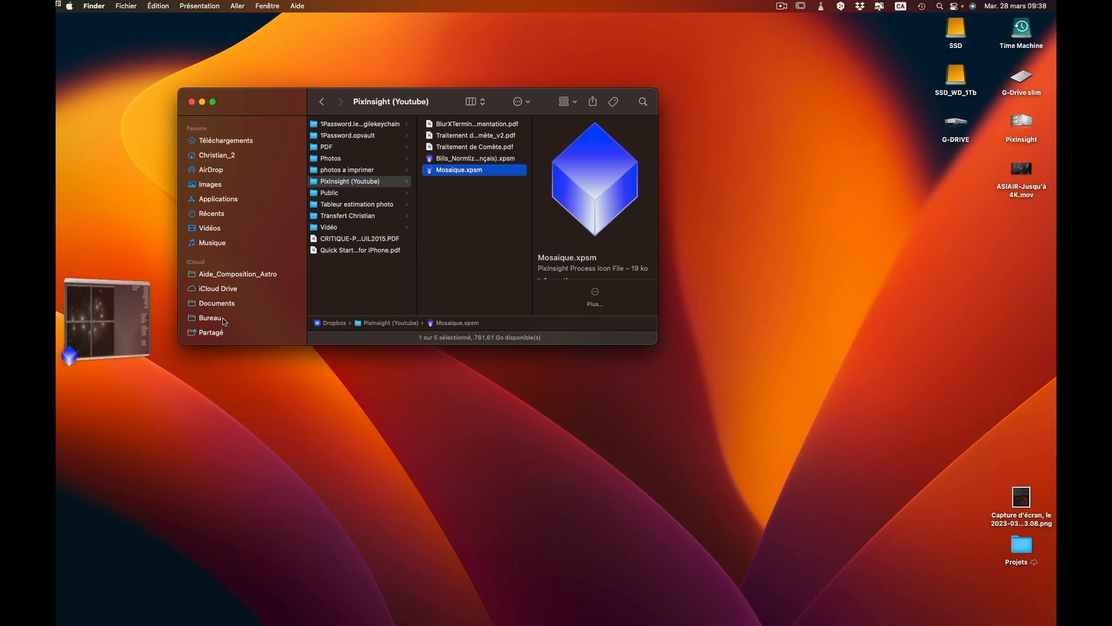
left_click(222, 318)
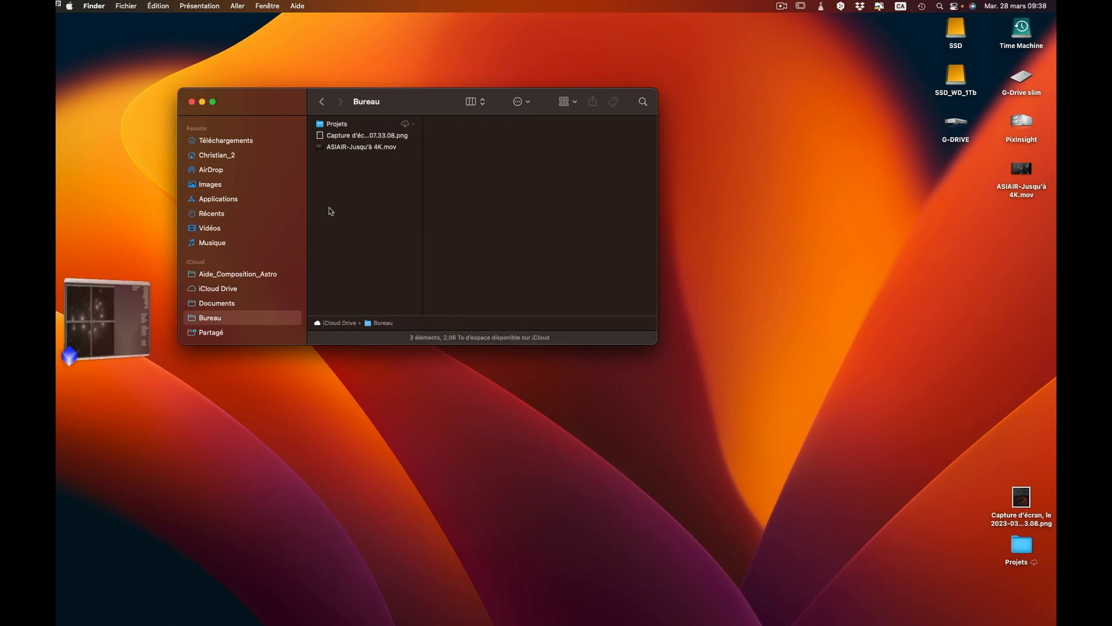
left_click(342, 124)
left_click(473, 135)
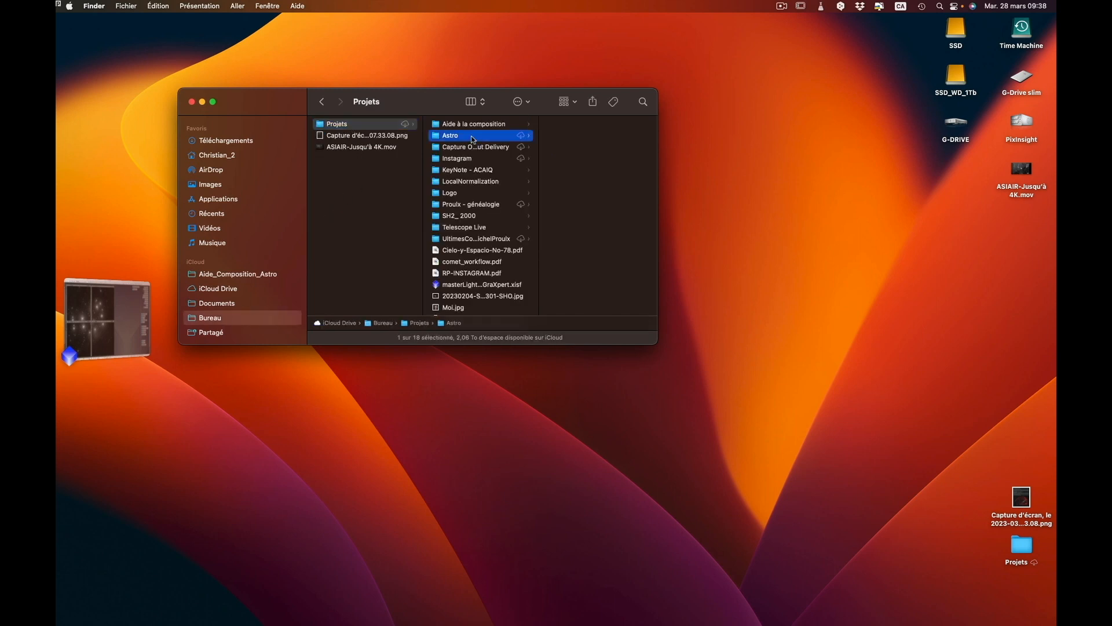
left_click(569, 125)
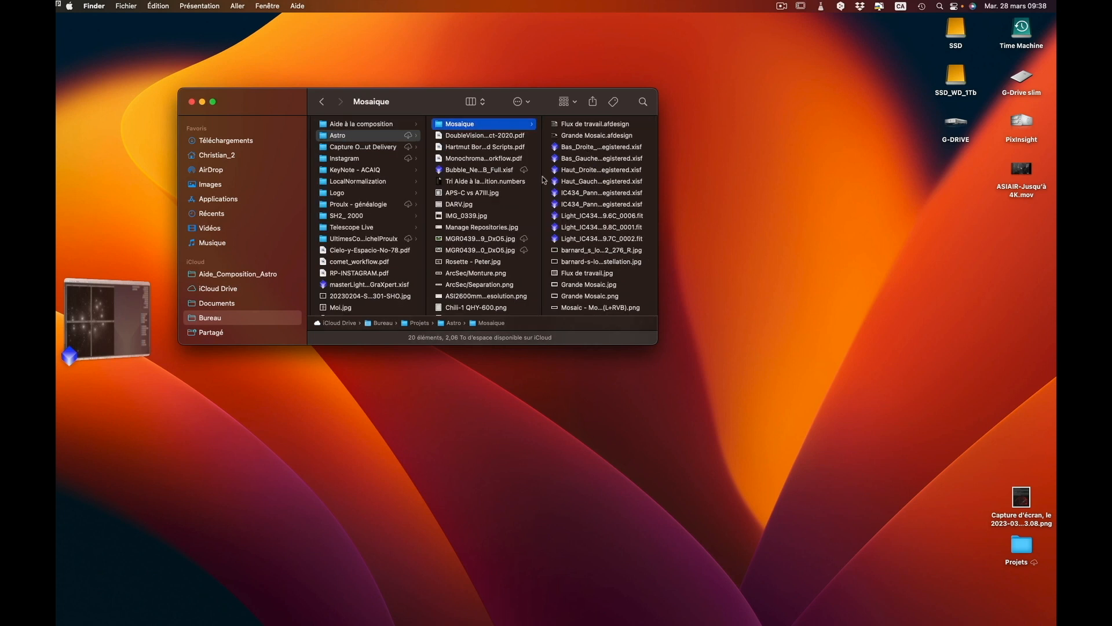
left_click(546, 182)
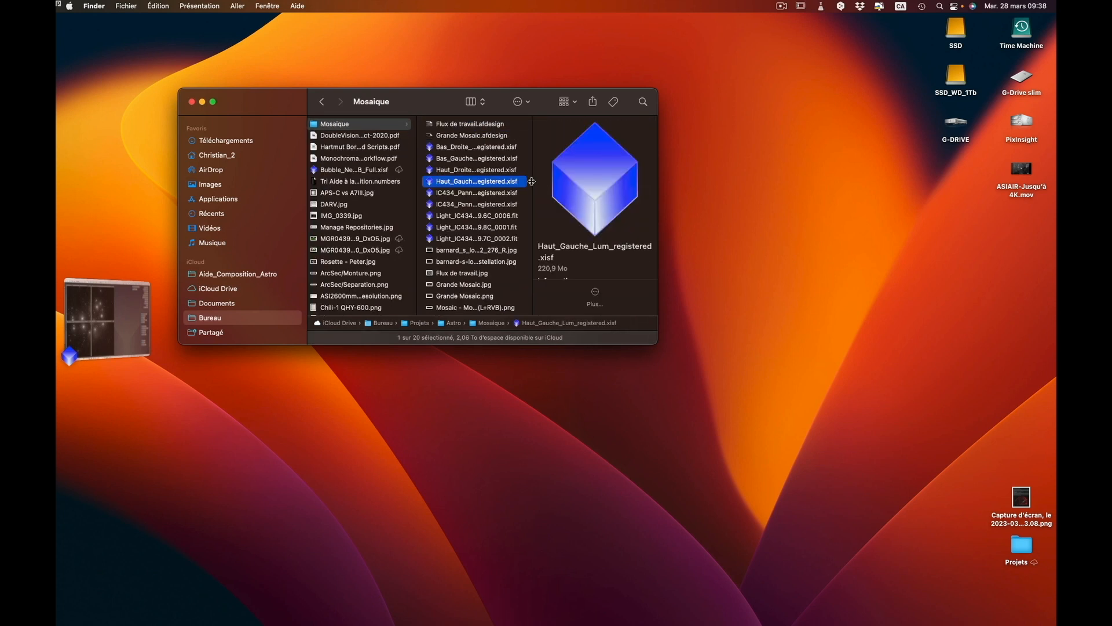
double_click(532, 181)
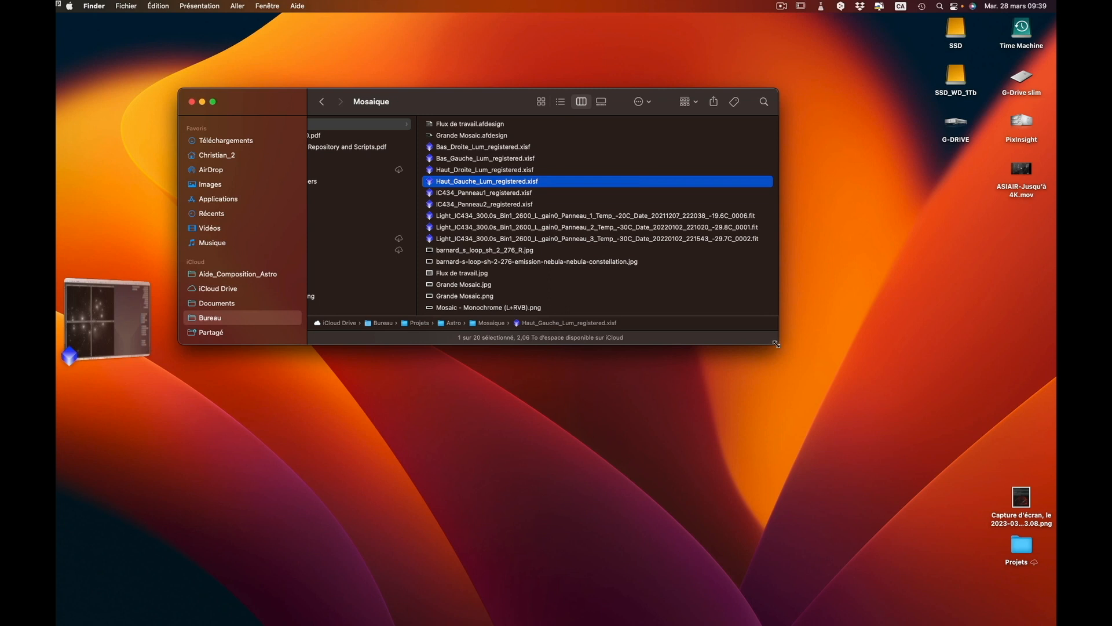
left_click_drag(776, 344, 857, 409)
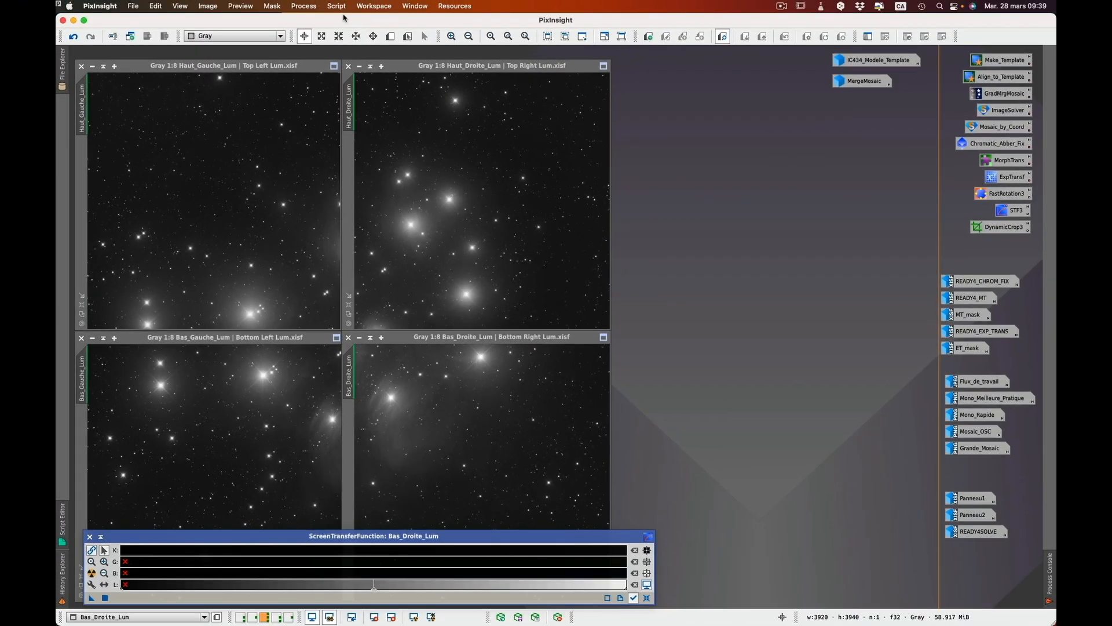
Launch the WeightedBatchPreprocessing script and add the three Light_IC434 .fit frames of panels 1, 2 and 3 from the Mosaique folder
left_click(339, 6)
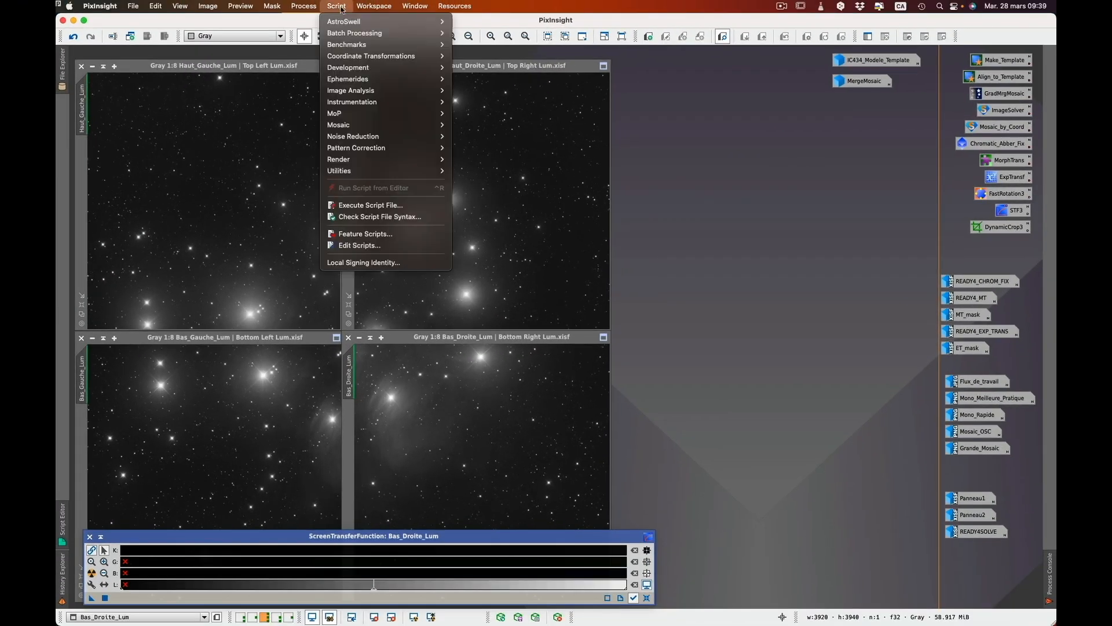
mouse_move(351, 34)
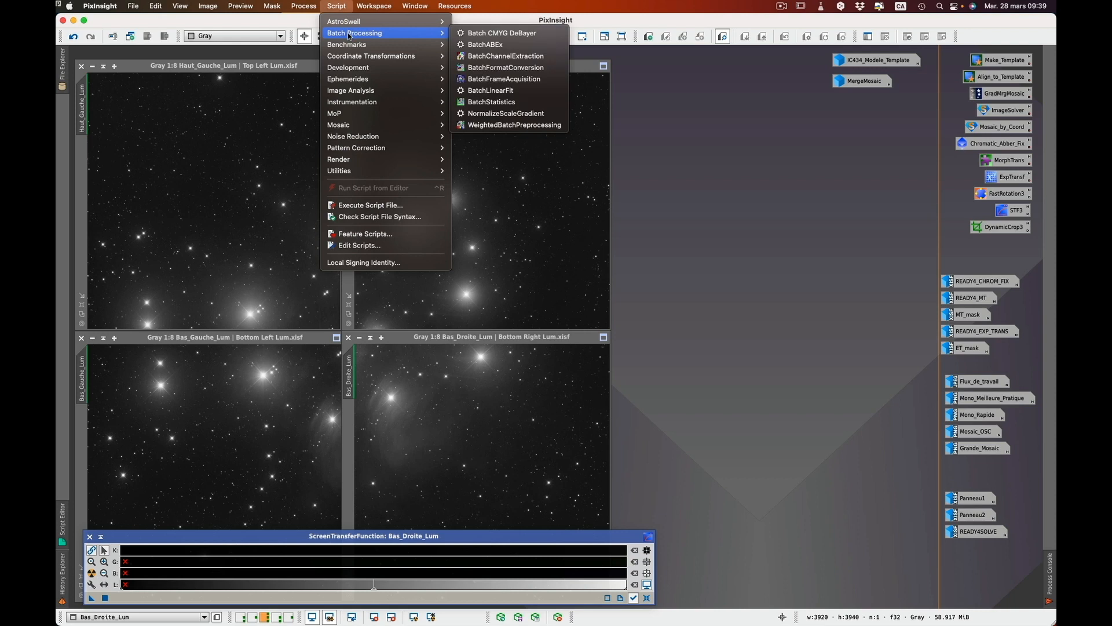
left_click(515, 129)
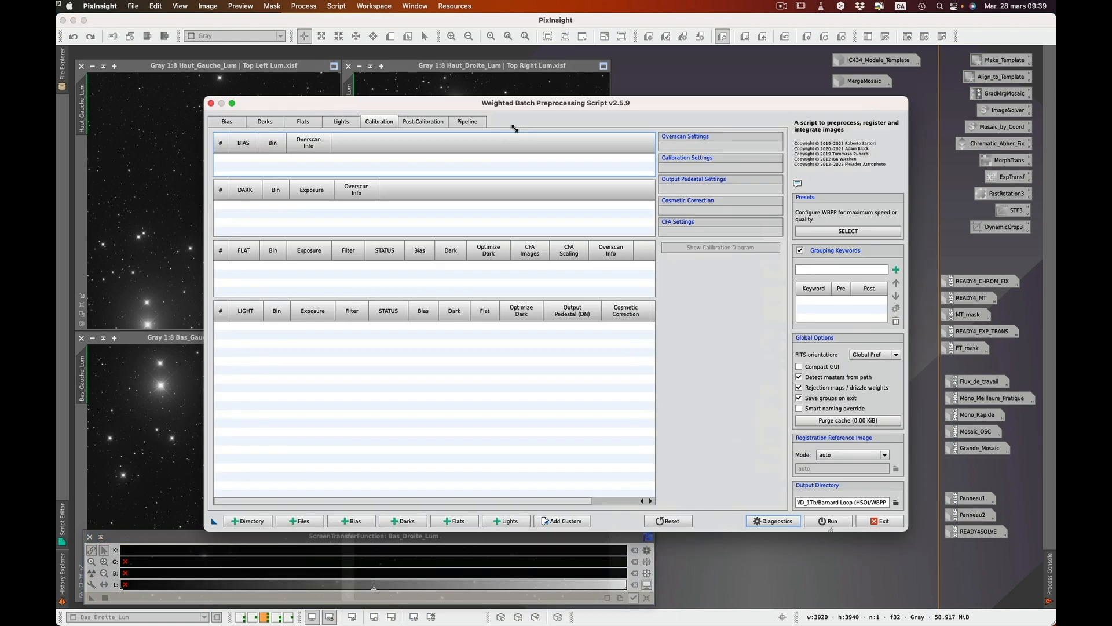
left_click(316, 523)
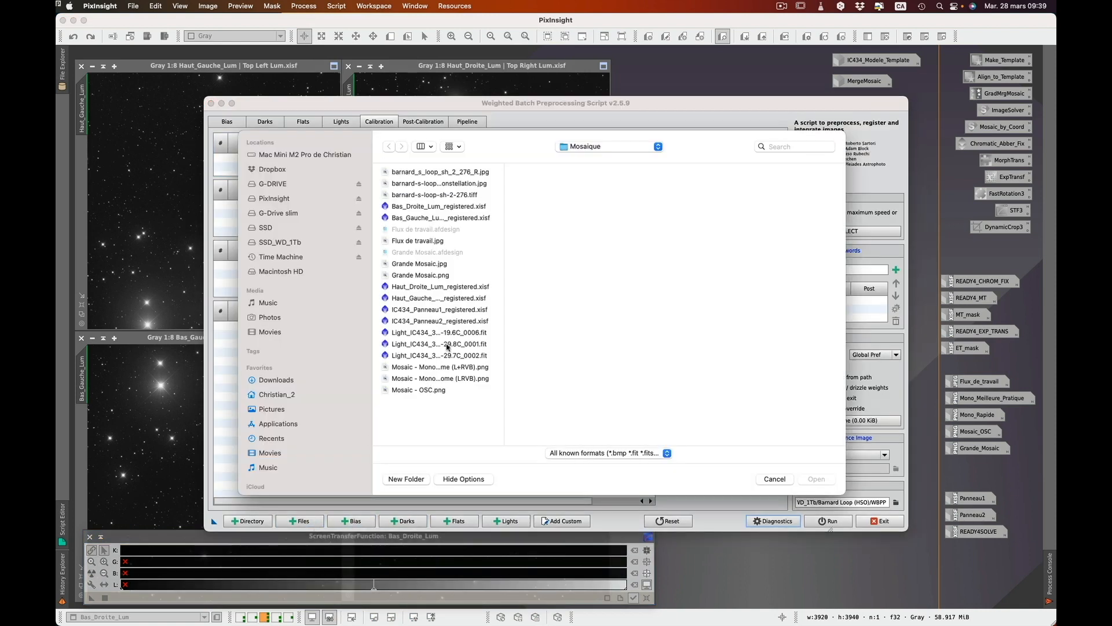
left_click(439, 332)
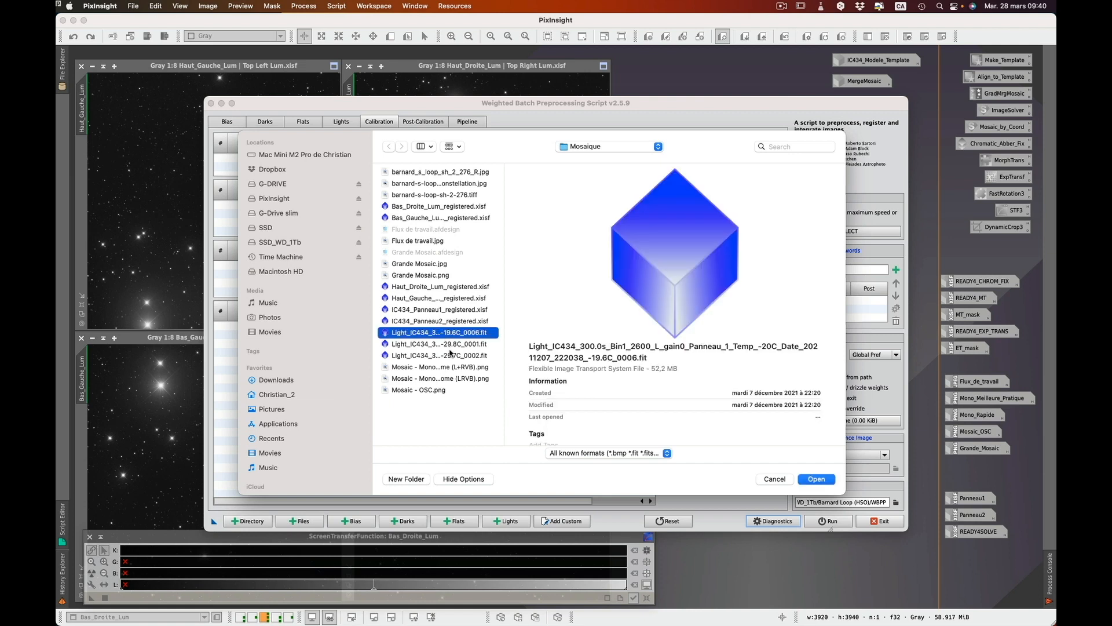
left_click(451, 356, "shift")
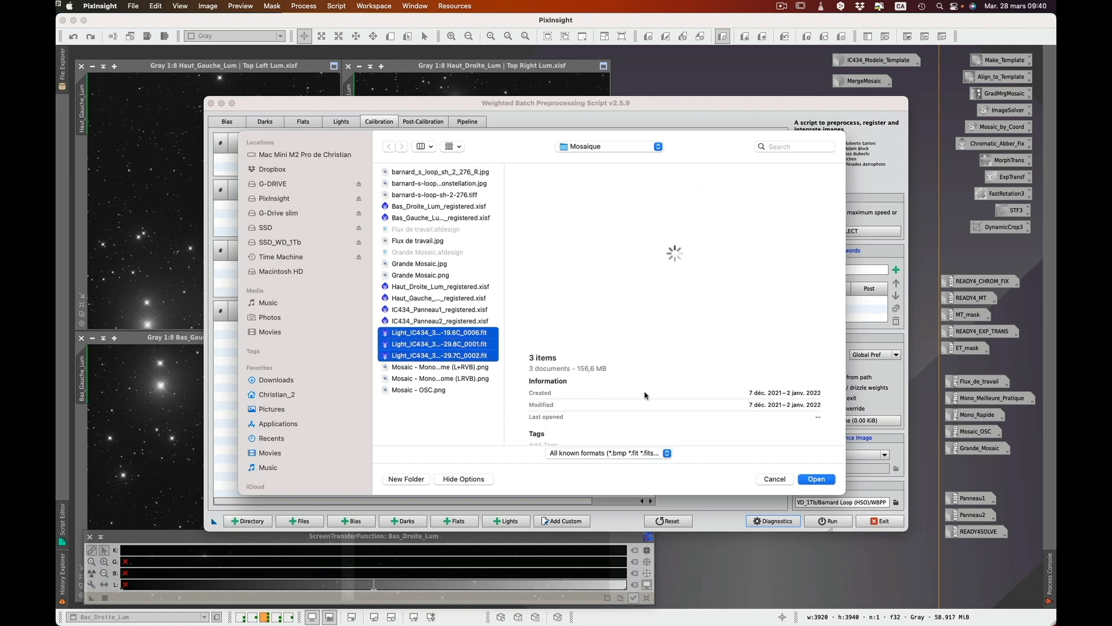
left_click(812, 480)
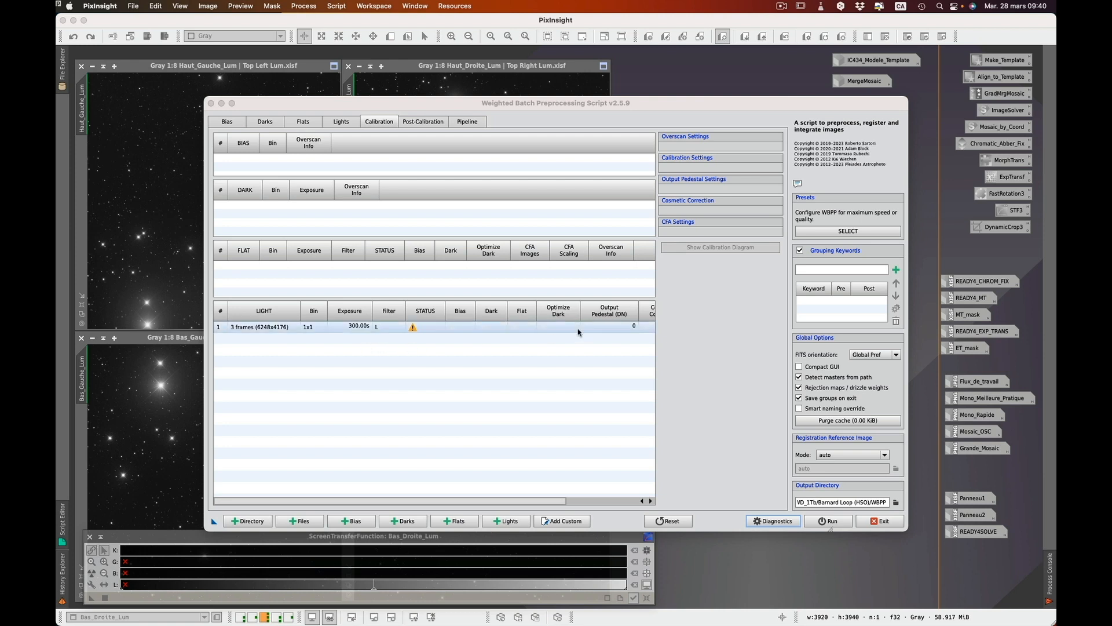
Enlarge the WeightedBatchPreprocessing window and review the loaded light frames and their Astrometric Solution option, ending back at the calibration groups
left_click_drag(571, 101, 464, 59)
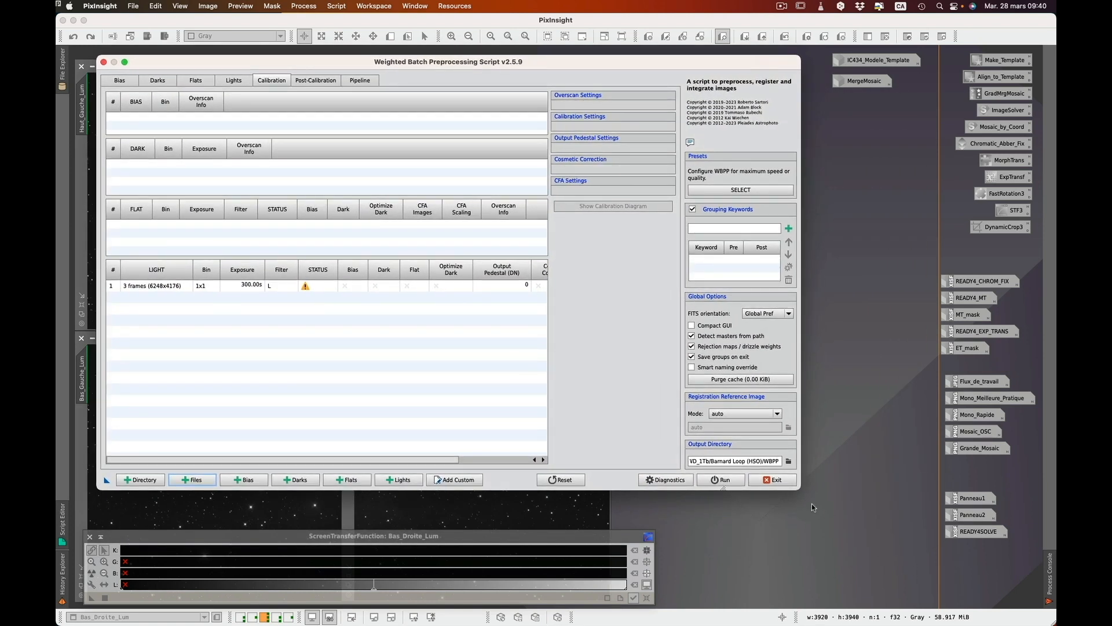
left_click_drag(800, 490, 1010, 523)
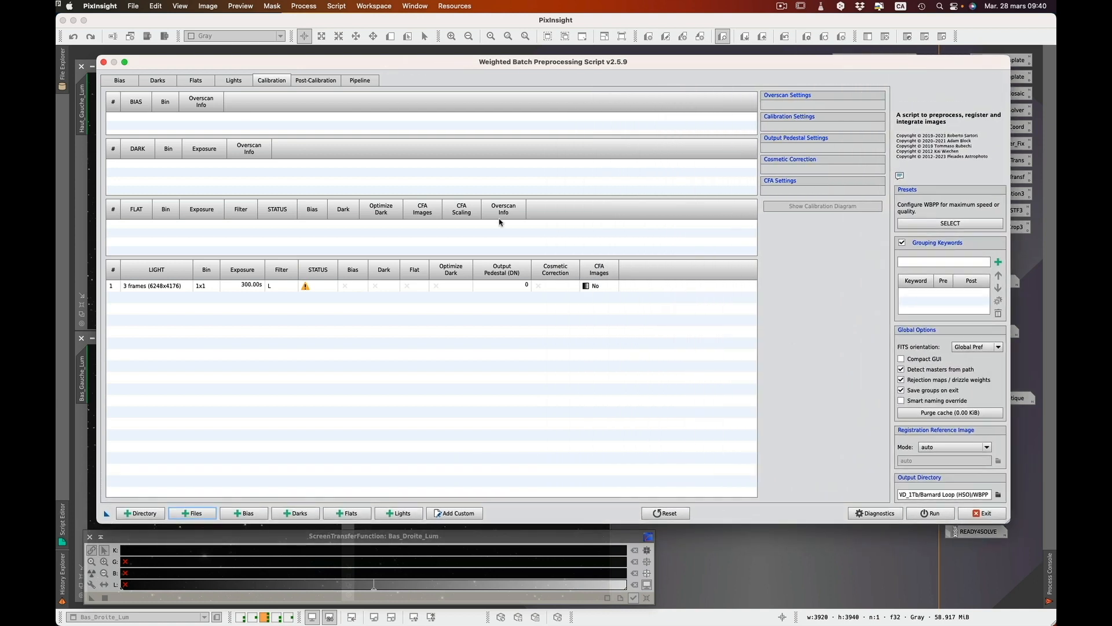
left_click(232, 81)
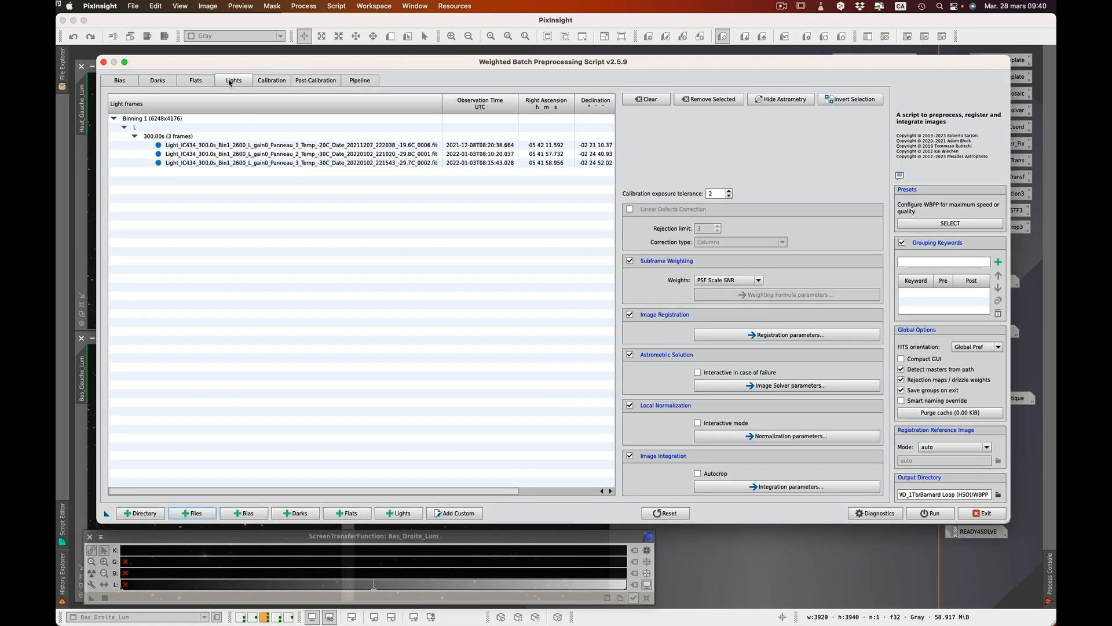
left_click(652, 358)
left_click(630, 355)
left_click(631, 356)
left_click(273, 82)
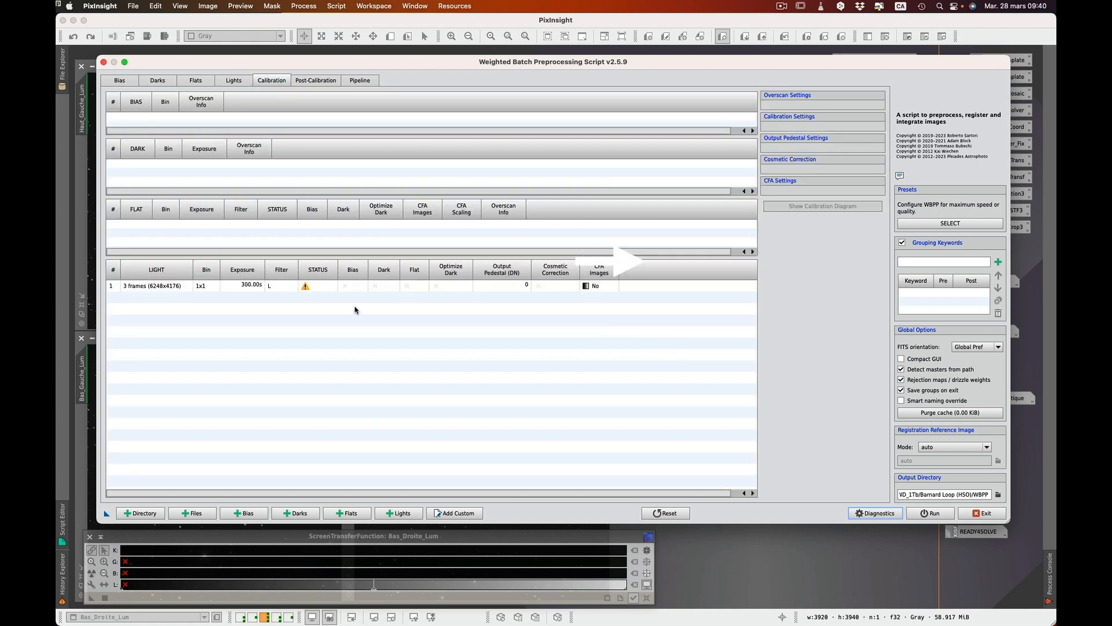
Add the grouping keyword PANNEAU and check the panel value assigned to each light group in the calibration list
left_click(911, 262)
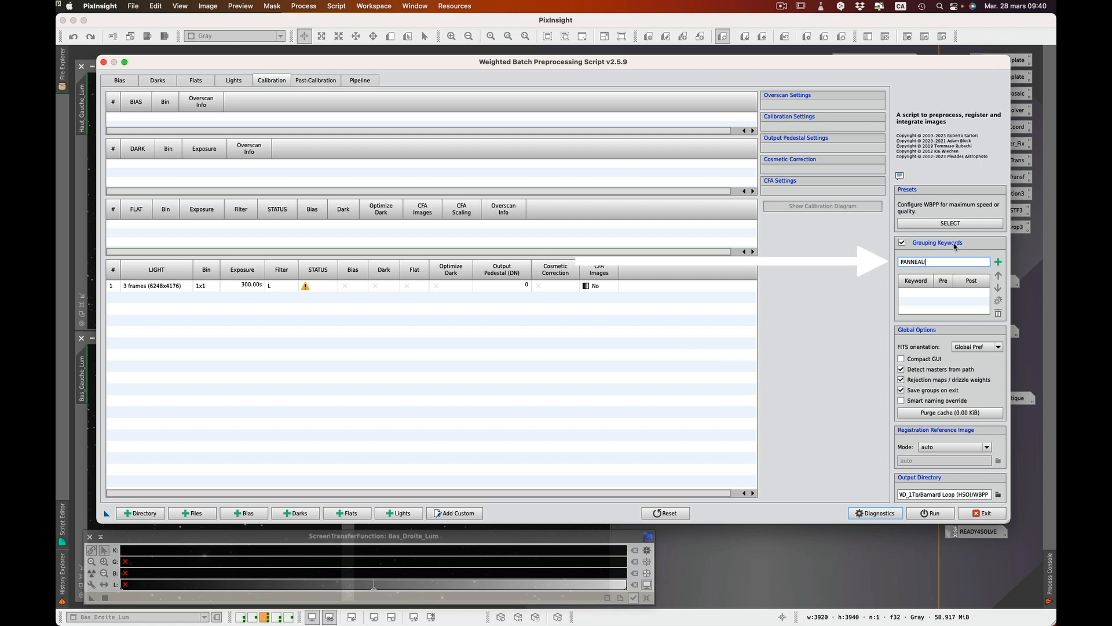
left_click(998, 262)
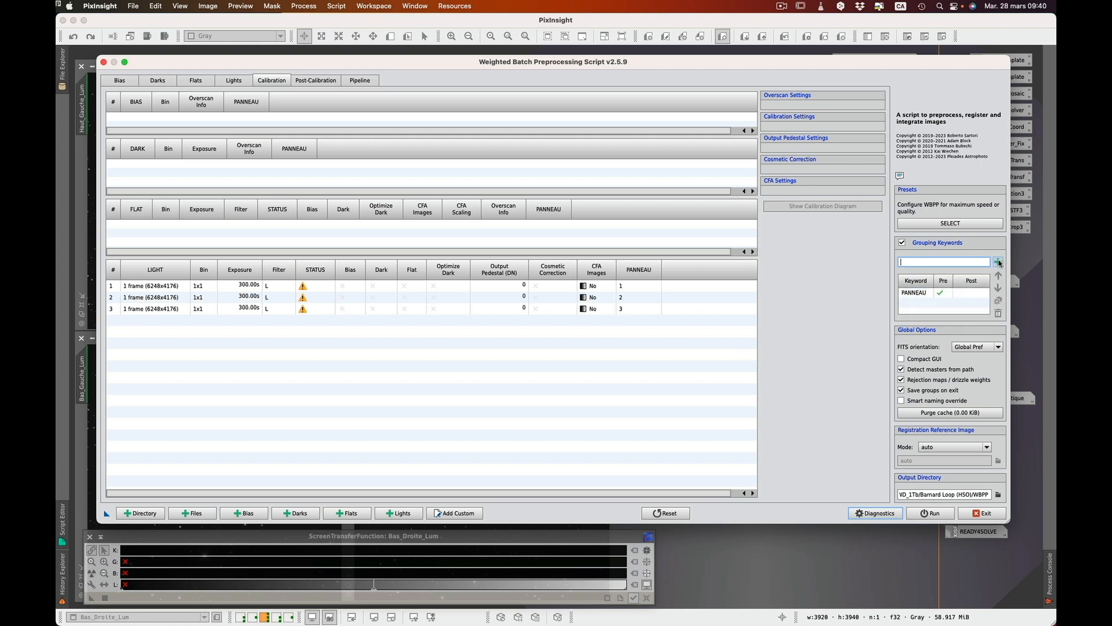
left_click(634, 287)
left_click(635, 297)
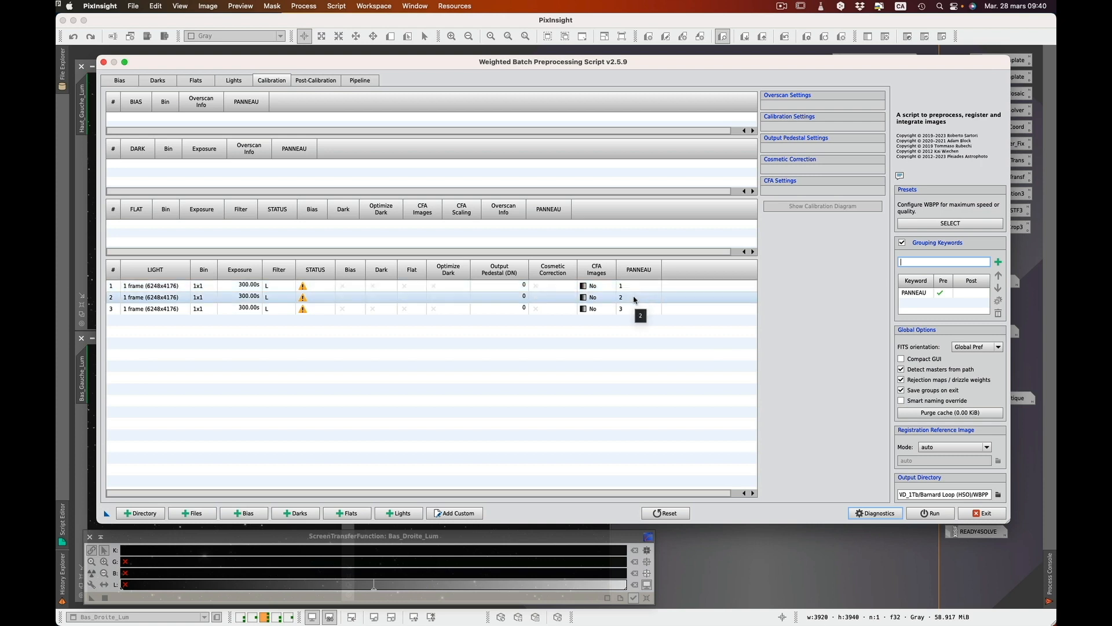
left_click(635, 309)
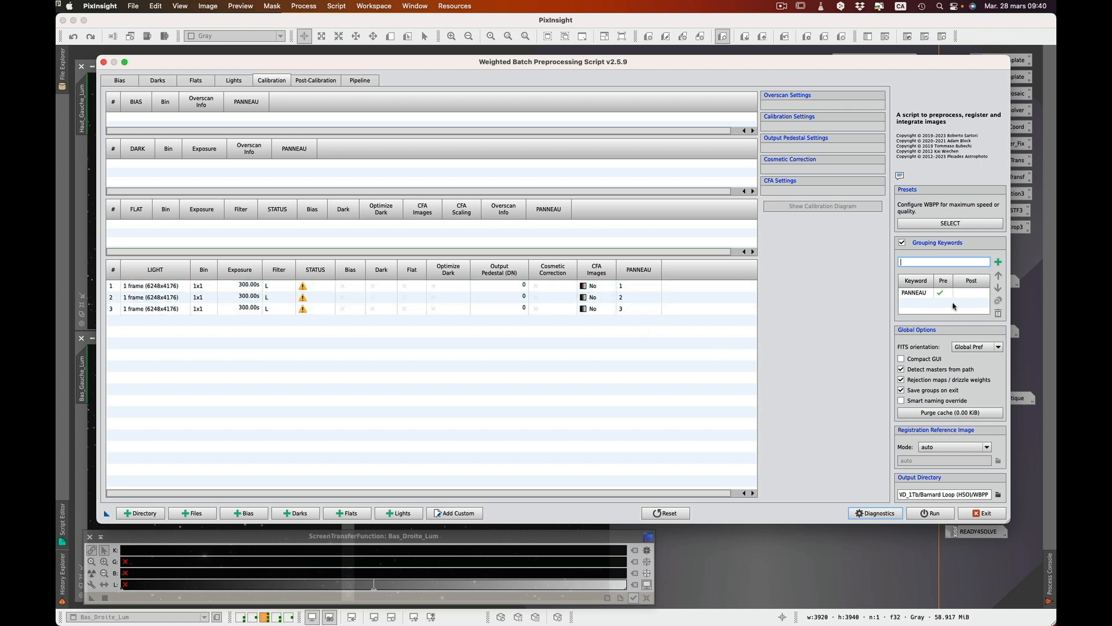
Enable the PANNEAU keyword for post-calibration grouping too, and compare the post-calibration groups with the frame file names in Finder
left_click(917, 292)
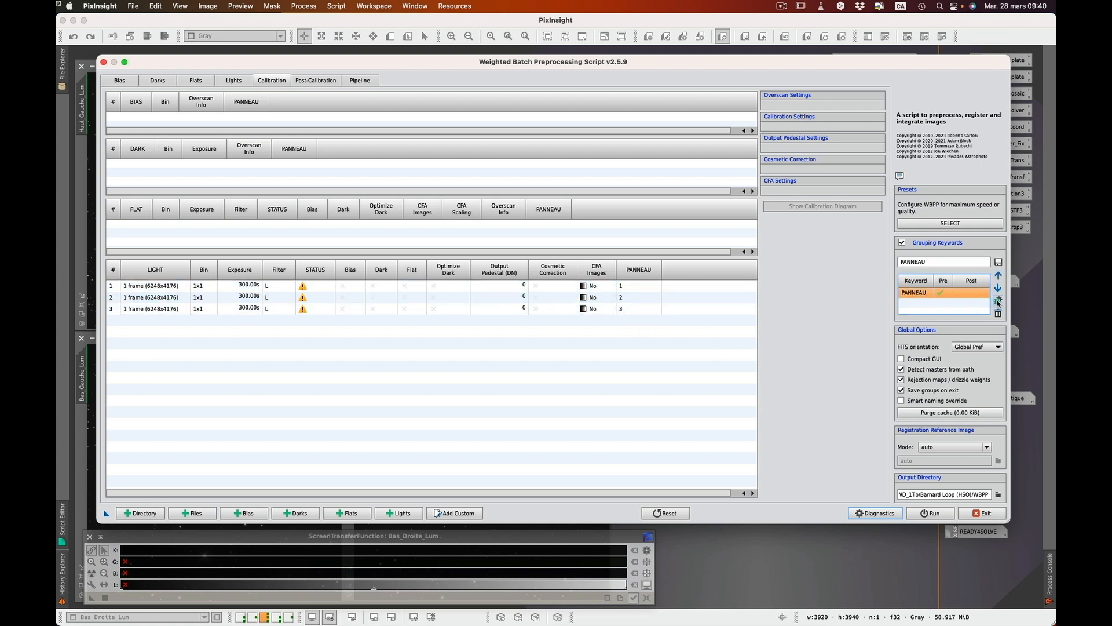
left_click(999, 302)
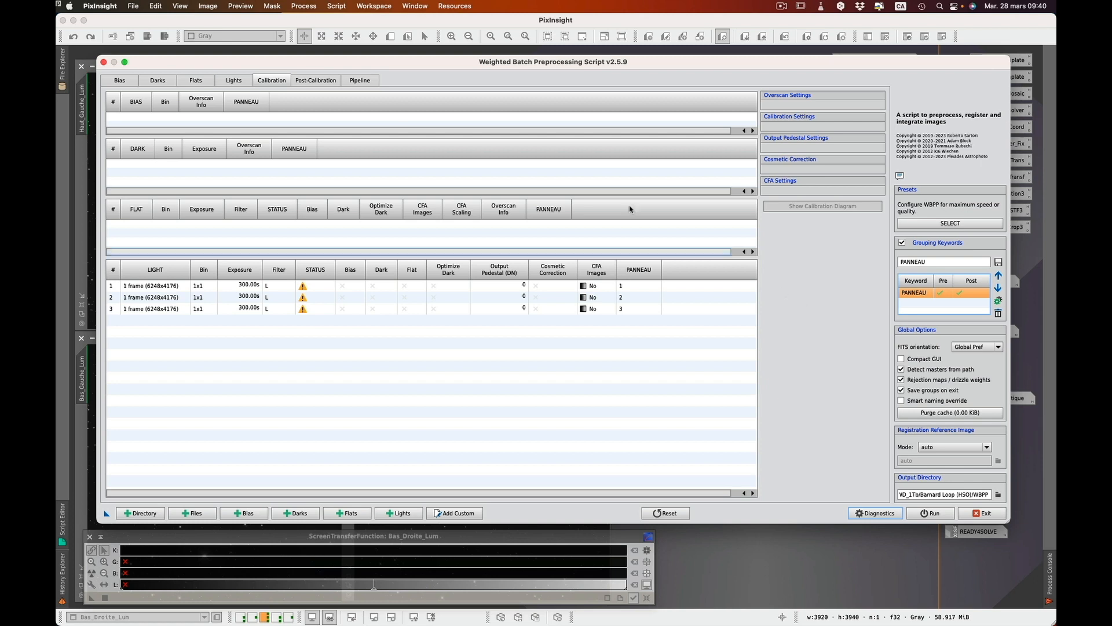
left_click(319, 82)
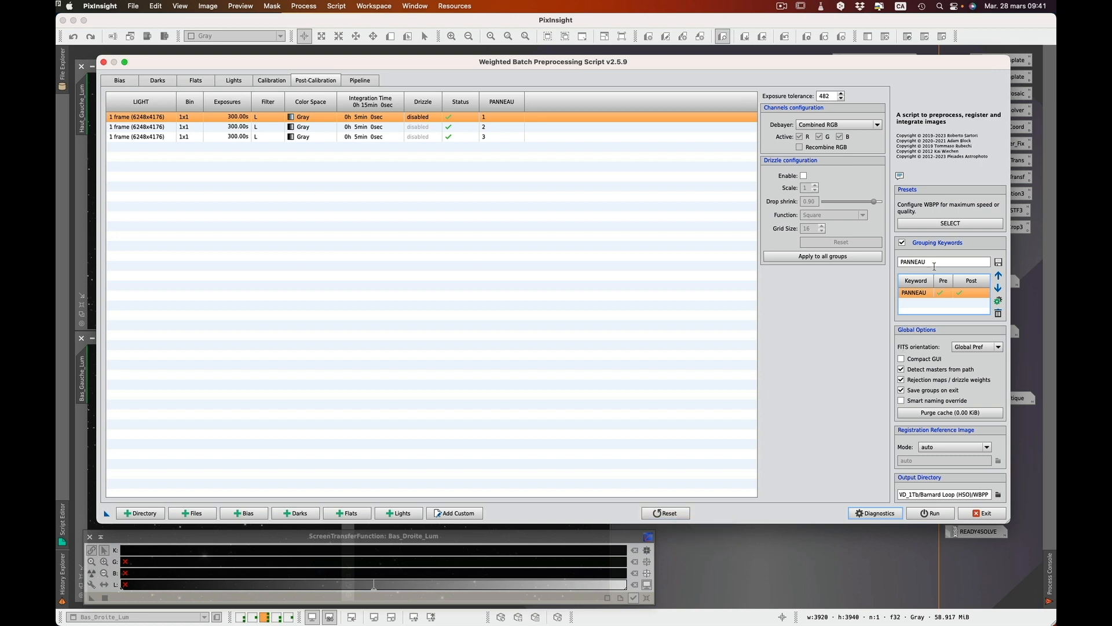
key("super+Tab")
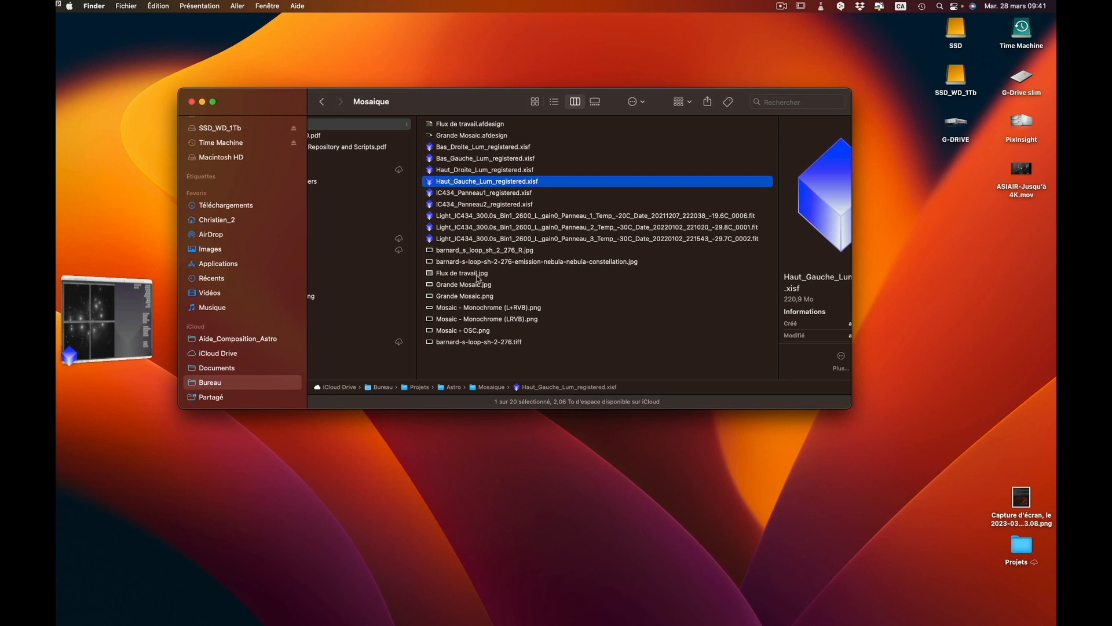
left_click(127, 322)
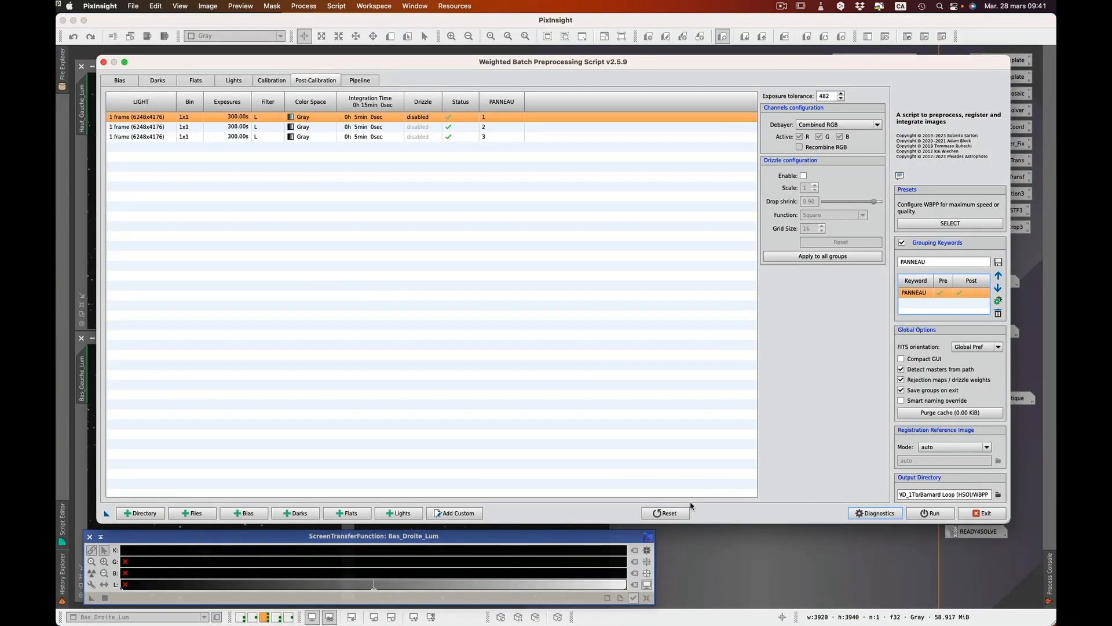
Reset WeightedBatchPreprocessing by clearing all file lists and exit the script
left_click(666, 513)
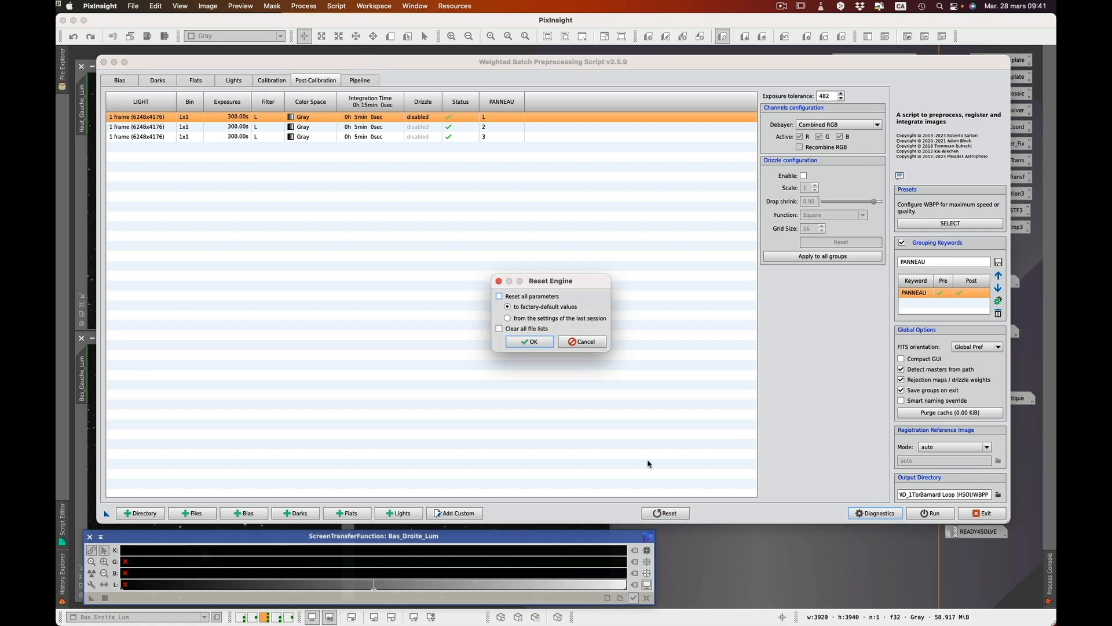
left_click(498, 328)
left_click(527, 342)
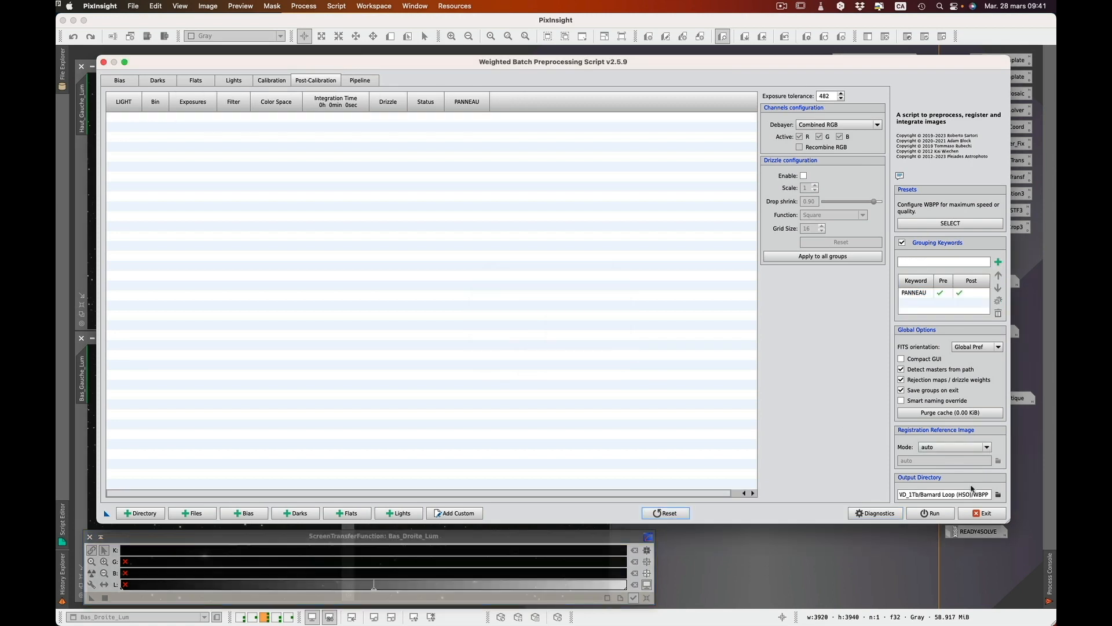
left_click(984, 513)
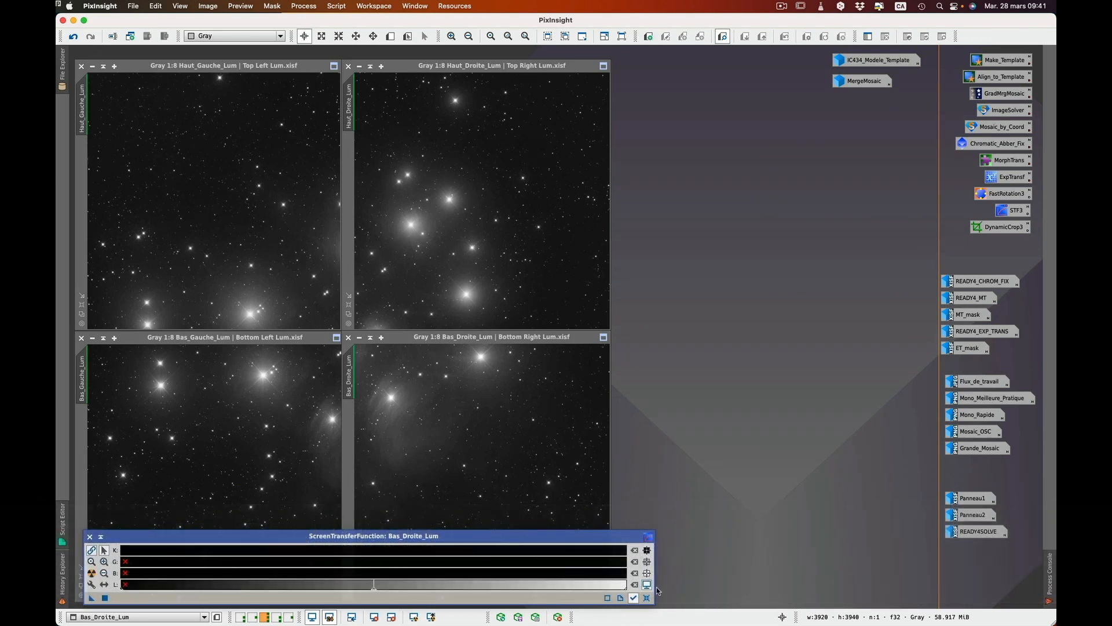
Reset the ScreenTransferFunction settings and apply an auto stretch to Bas_Droite_Lum
left_click(646, 598)
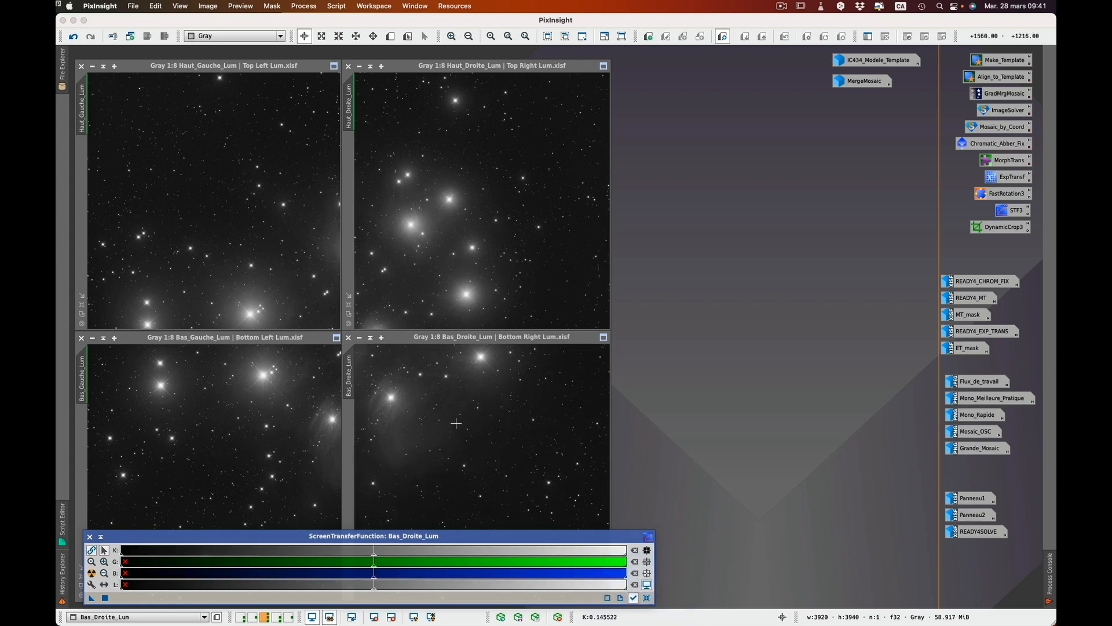
left_click(91, 573)
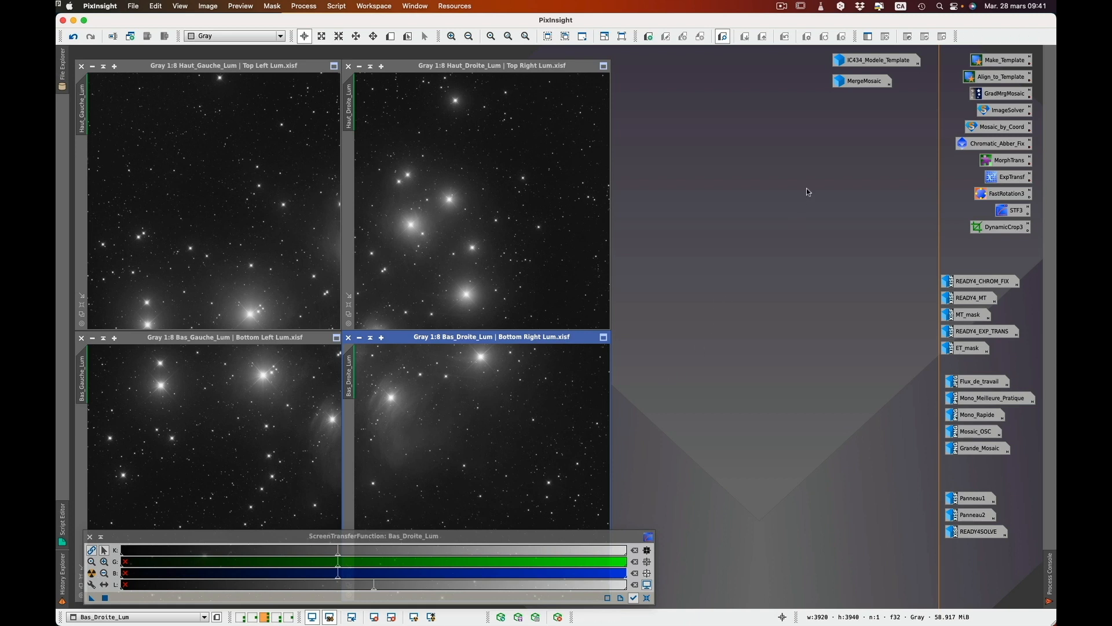
Run the saved Mosaic_by_Coord script instance in the global context and clear its existing tile list
right_click(1004, 131)
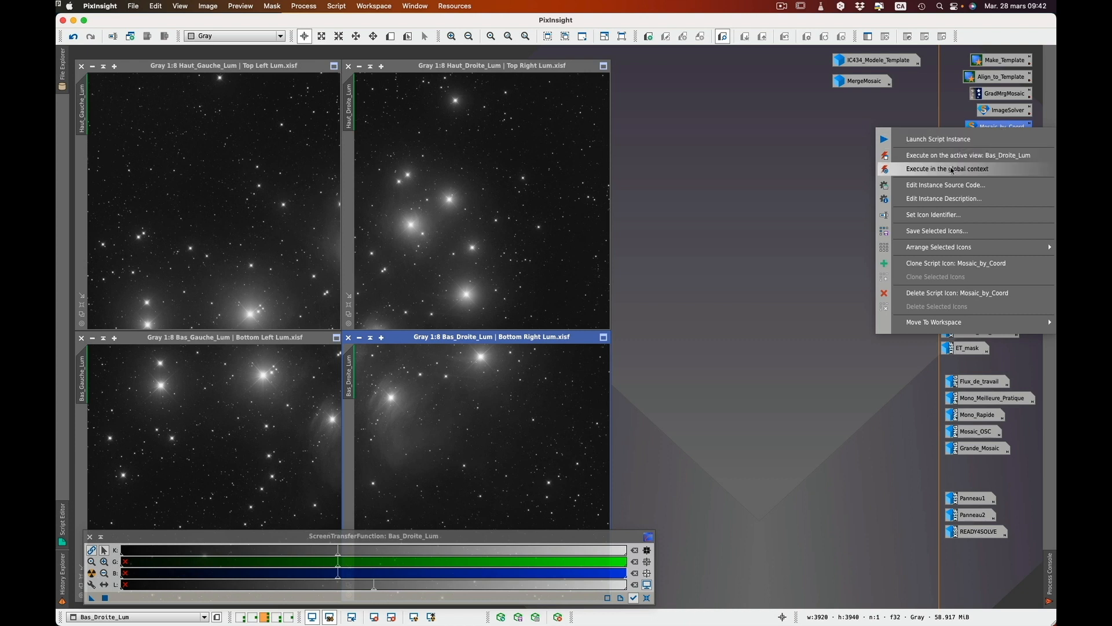
left_click(953, 169)
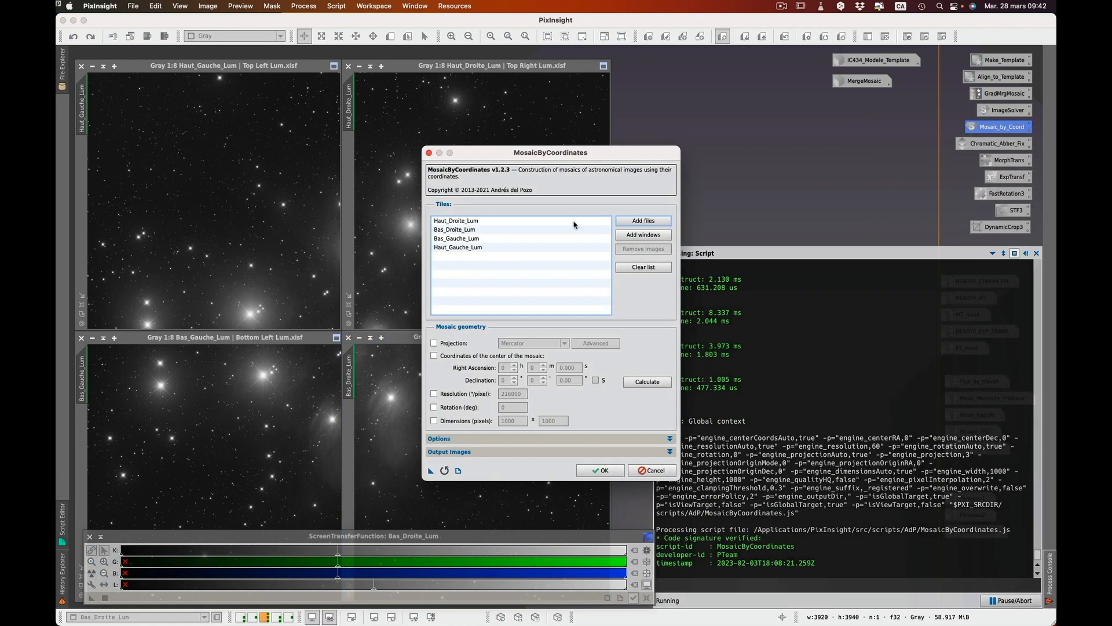
left_click(623, 267)
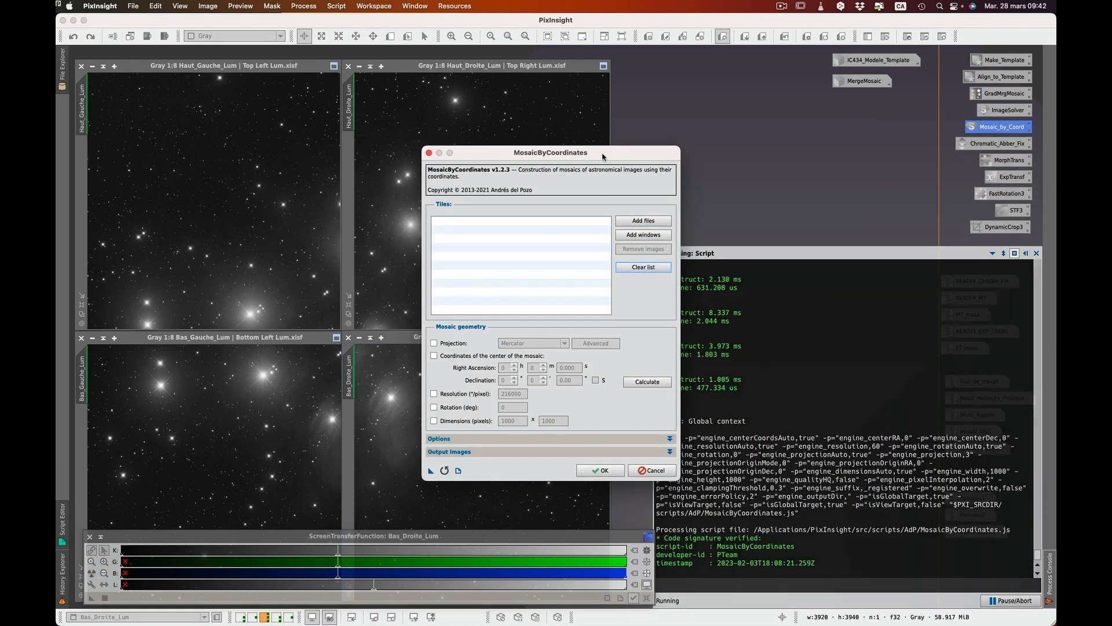
left_click_drag(604, 154, 730, 125)
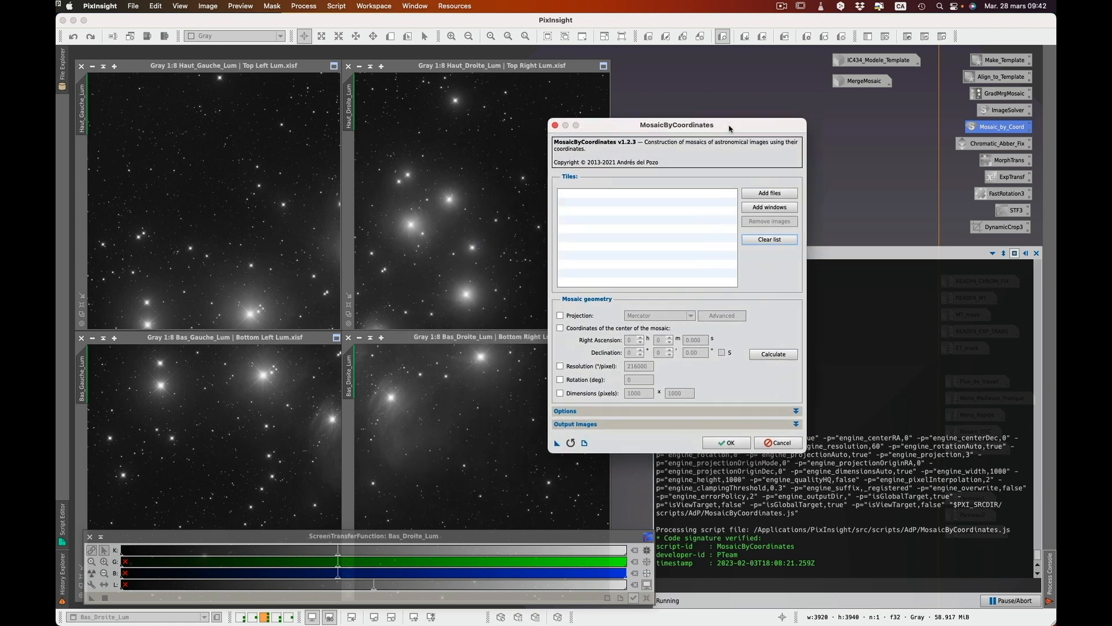
Add the open views Haut_Droite_Lum, Haut_Gauche_Lum, Bas_Droite_Lum and Bas_Gauche_Lum as tiles in MosaicByCoordinates and run the registration
left_click(771, 212)
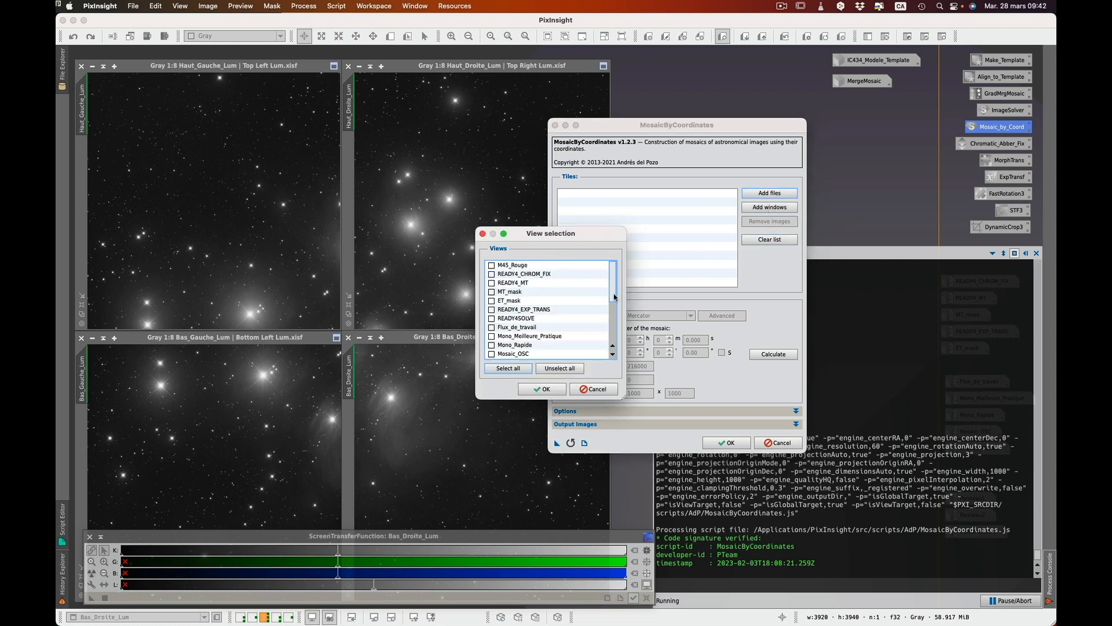
left_click_drag(615, 297, 614, 339)
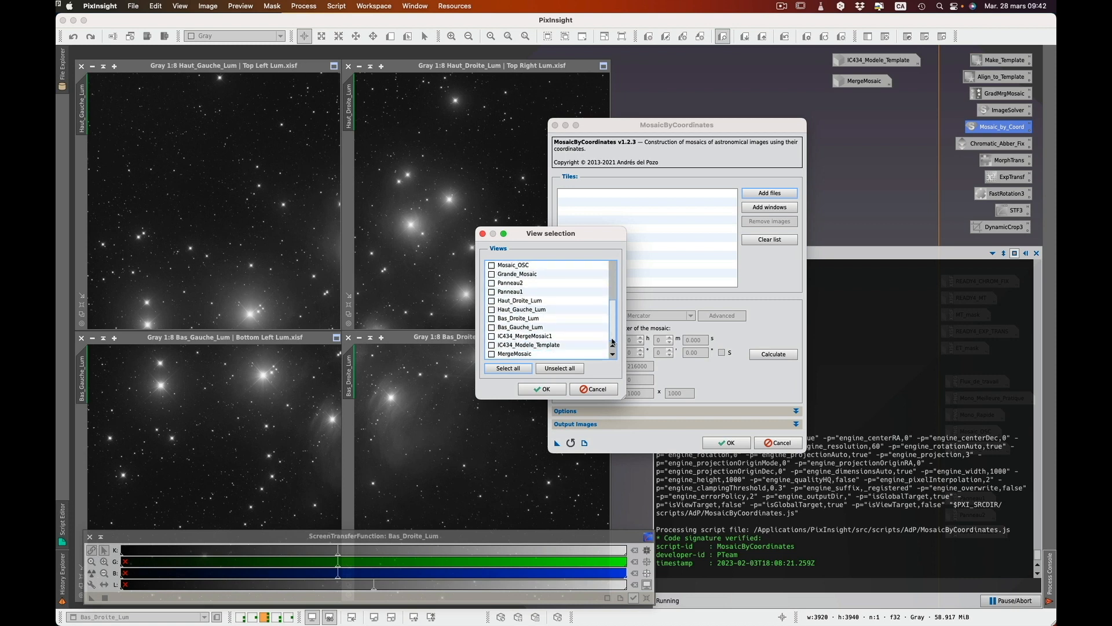
left_click(492, 301)
left_click(492, 310)
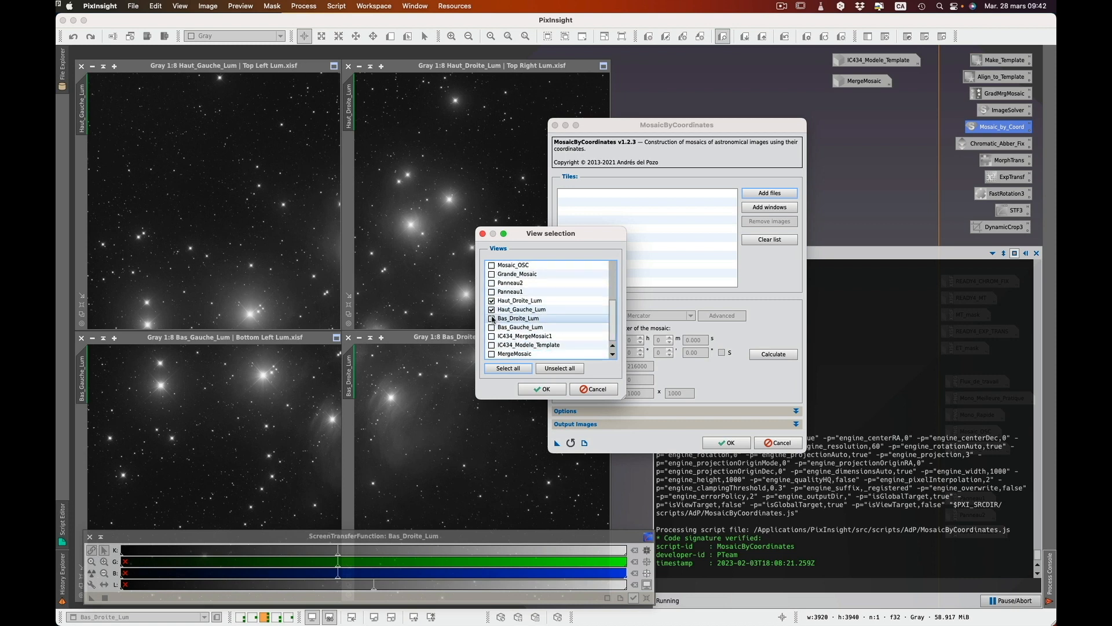
left_click(492, 319)
left_click(492, 328)
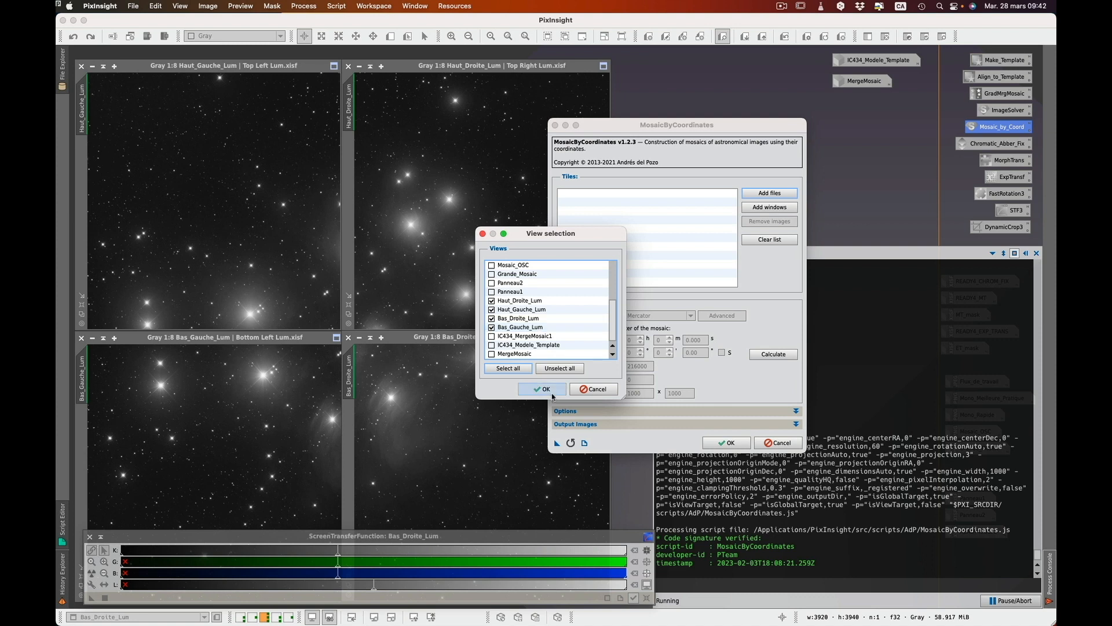
left_click(541, 389)
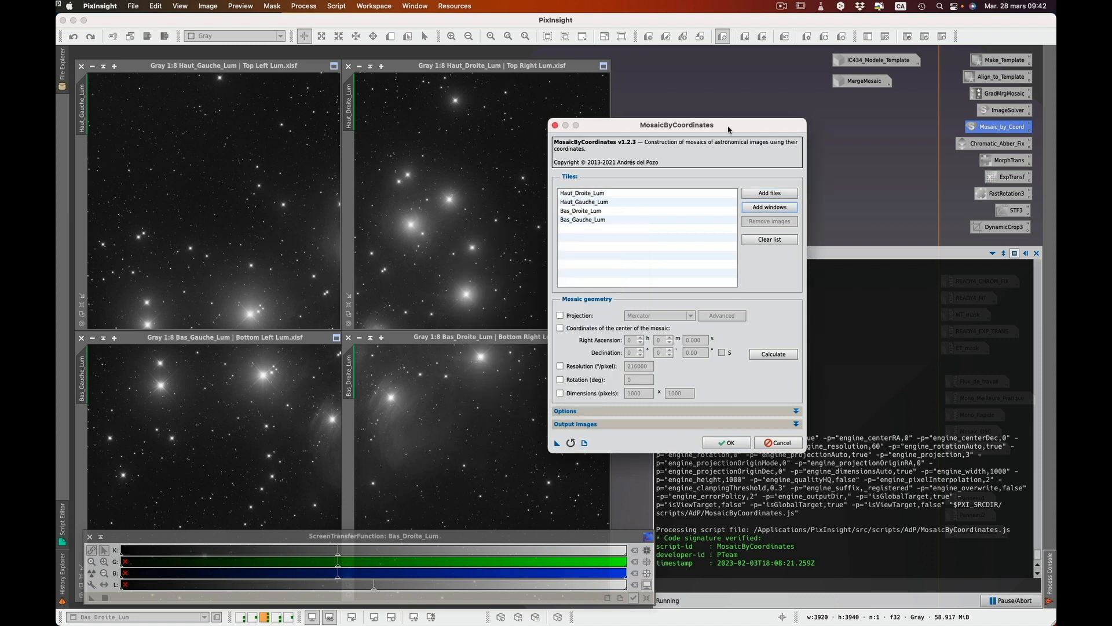
left_click_drag(730, 129, 705, 114)
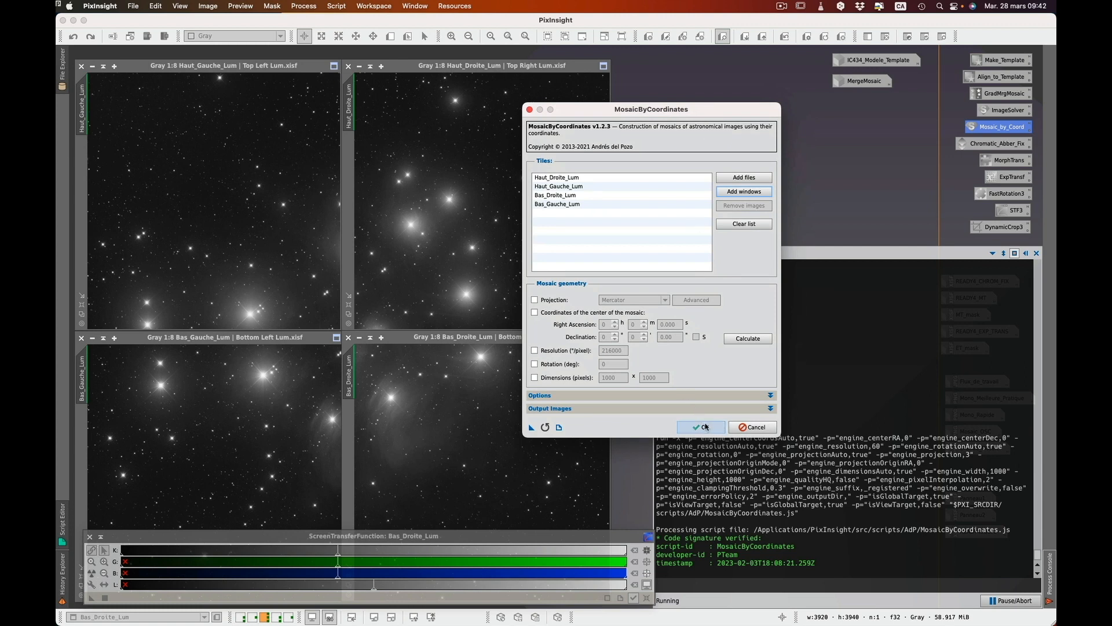
left_click(704, 427)
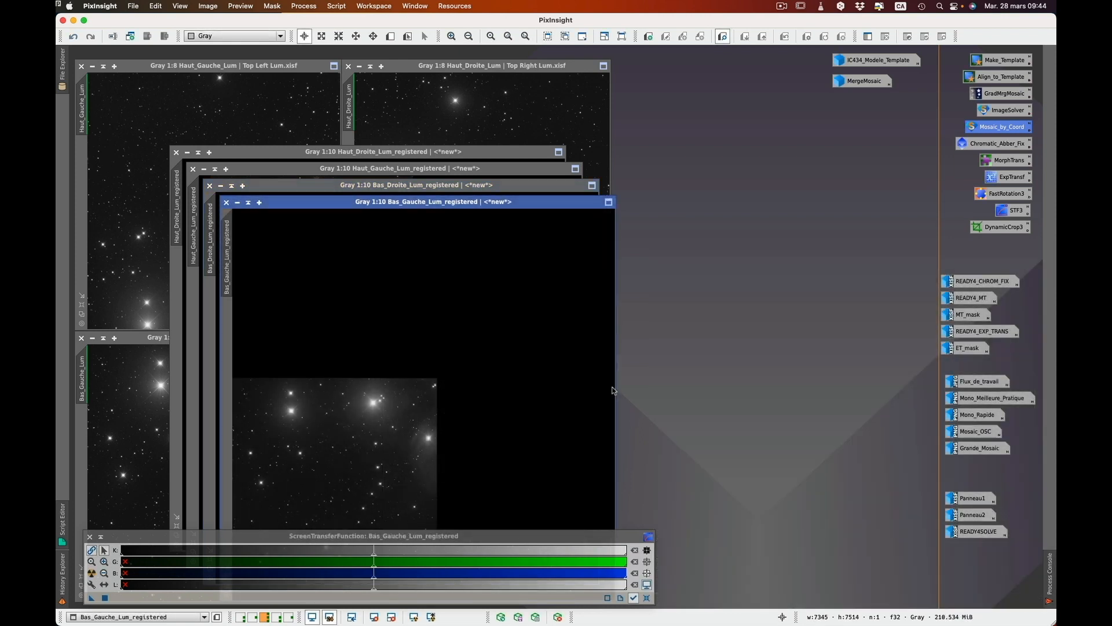
Close the ScreenTransferFunction window to uncover the registered panel images
mouse_move(57, 365)
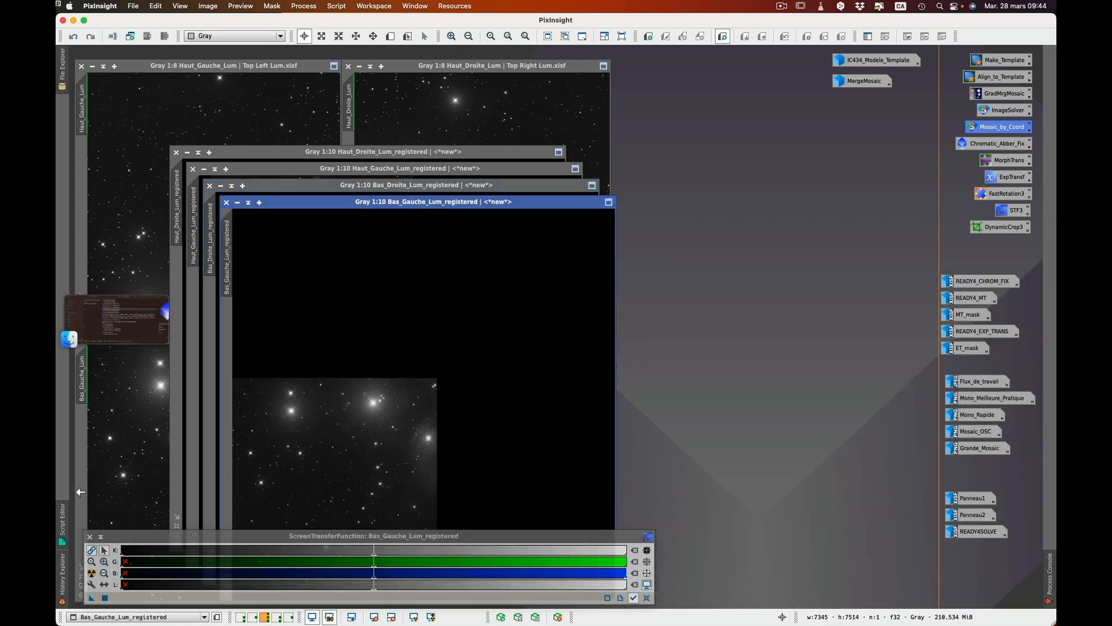
left_click(90, 537)
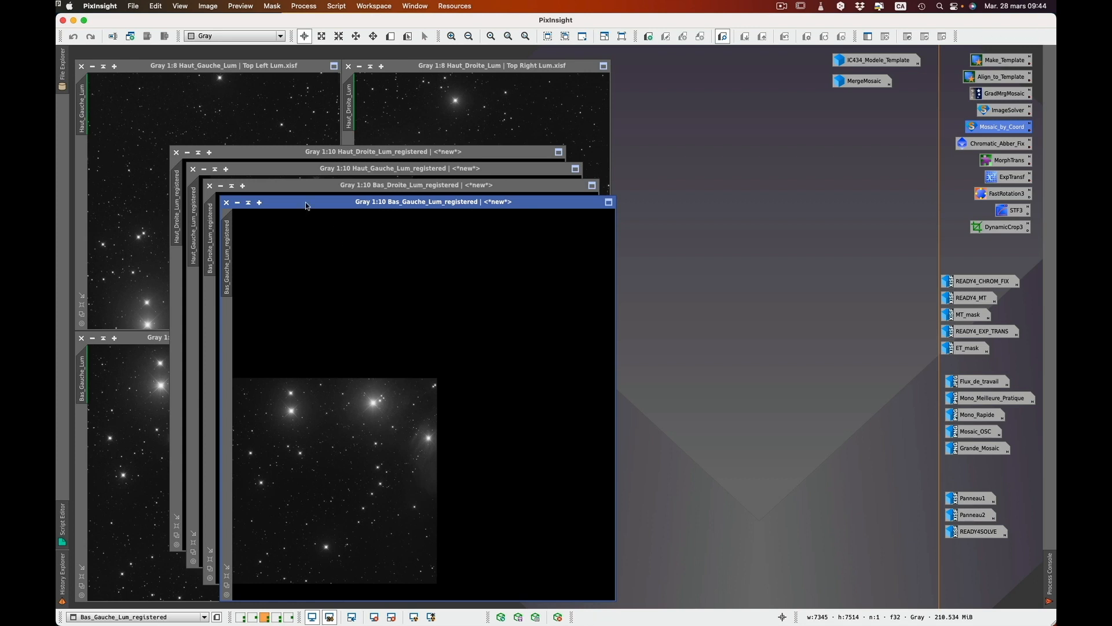
left_click(134, 6)
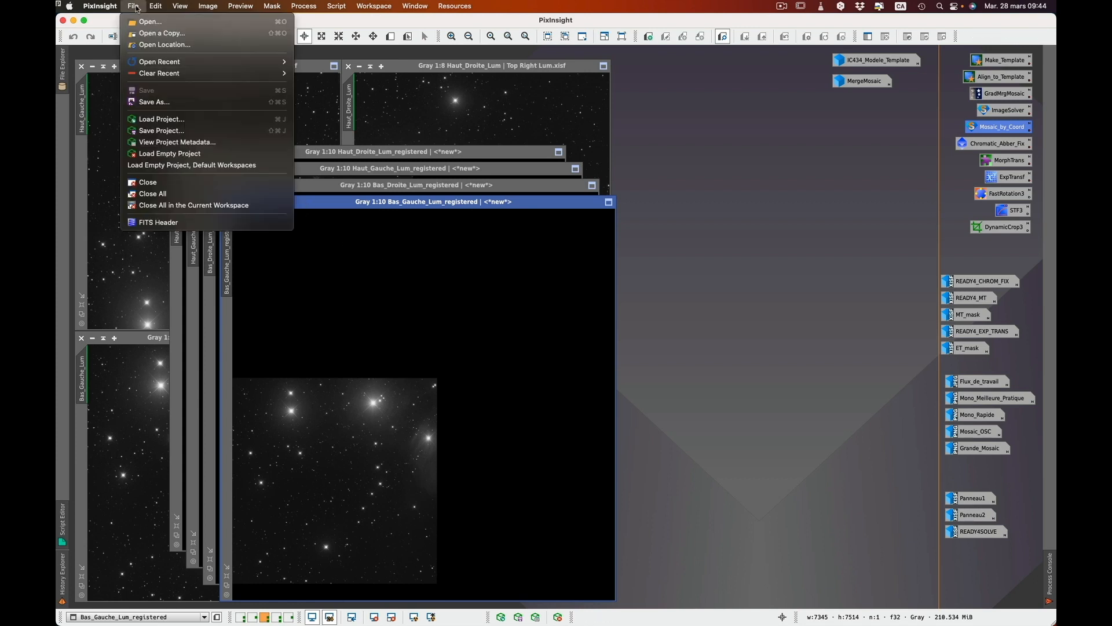
left_click(165, 103)
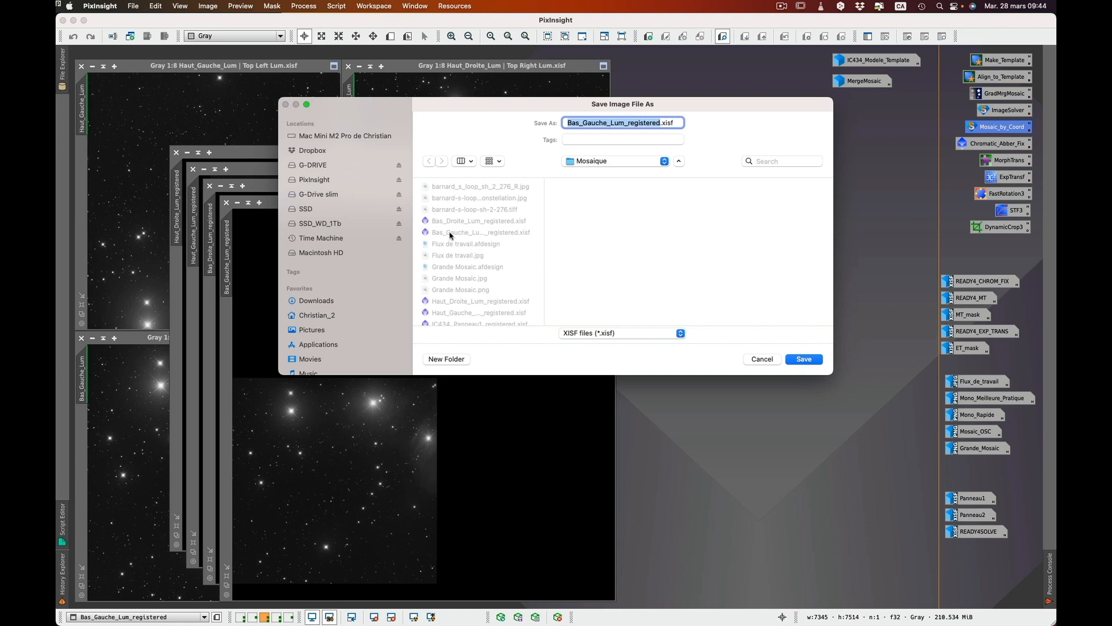
left_click(763, 359)
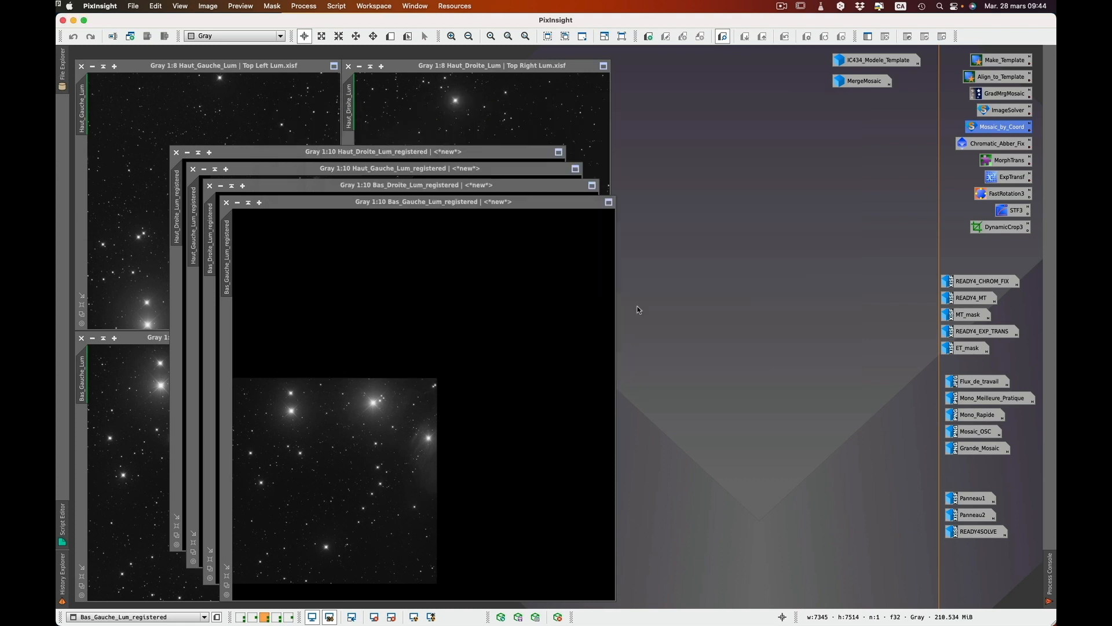
Close the four registered luminance images Bas_Gauche, Bas_Droite, Haut_Gauche and Haut_Droite
left_click(226, 202)
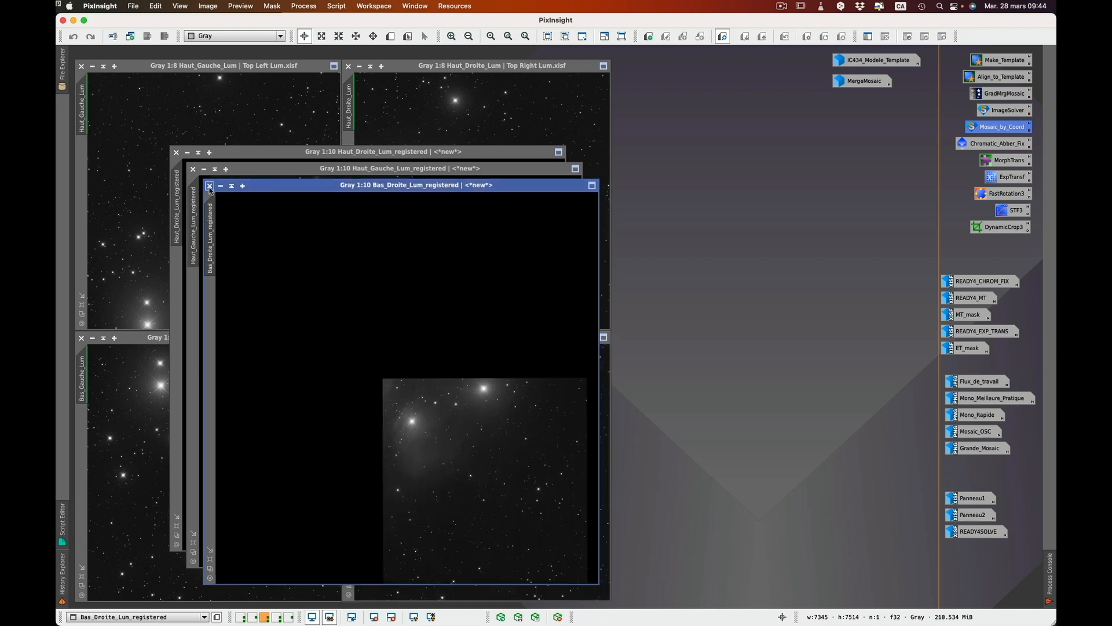
left_click(209, 185)
left_click(193, 169)
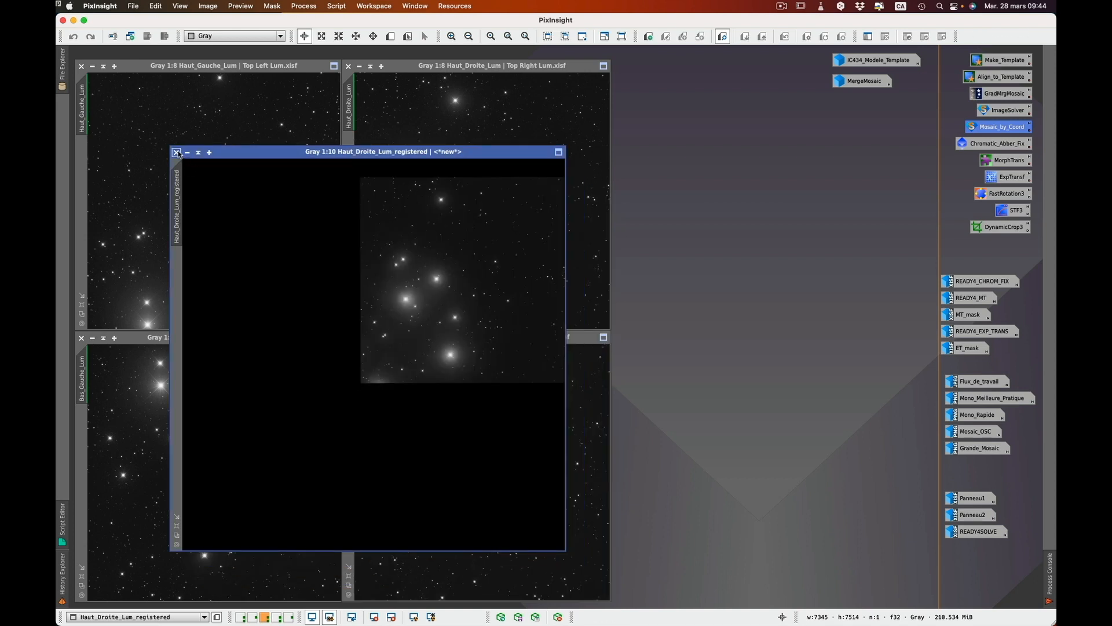
left_click(177, 152)
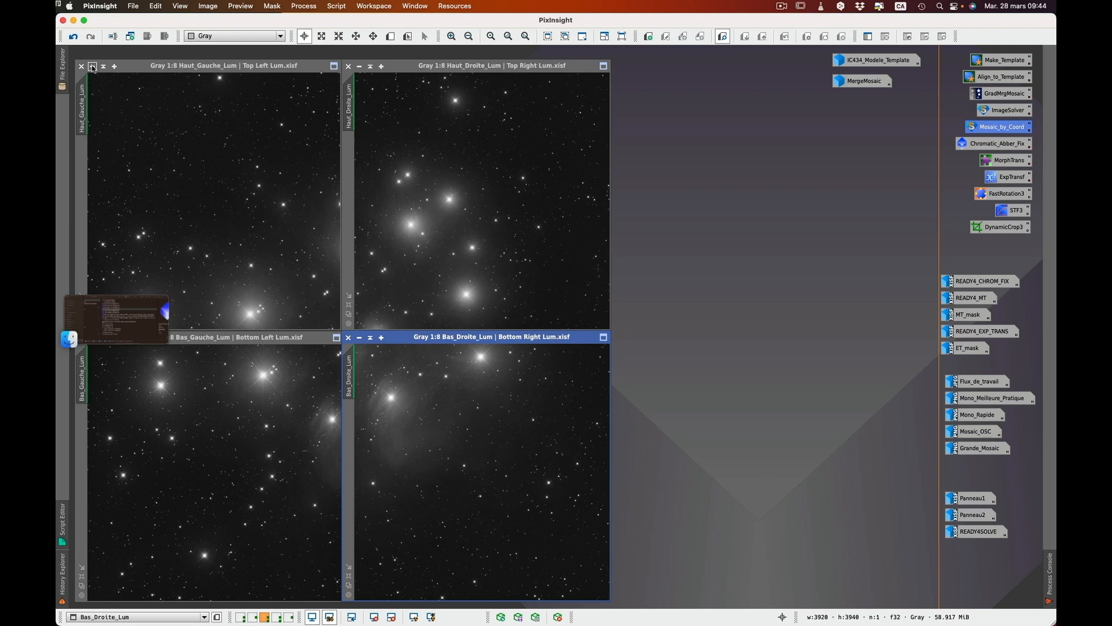
Iconize the four original luminance panels Haut_Gauche_Lum, Haut_Droite_Lum, Bas_Droite_Lum and Bas_Gauche_Lum to free the workspace
left_click(93, 66)
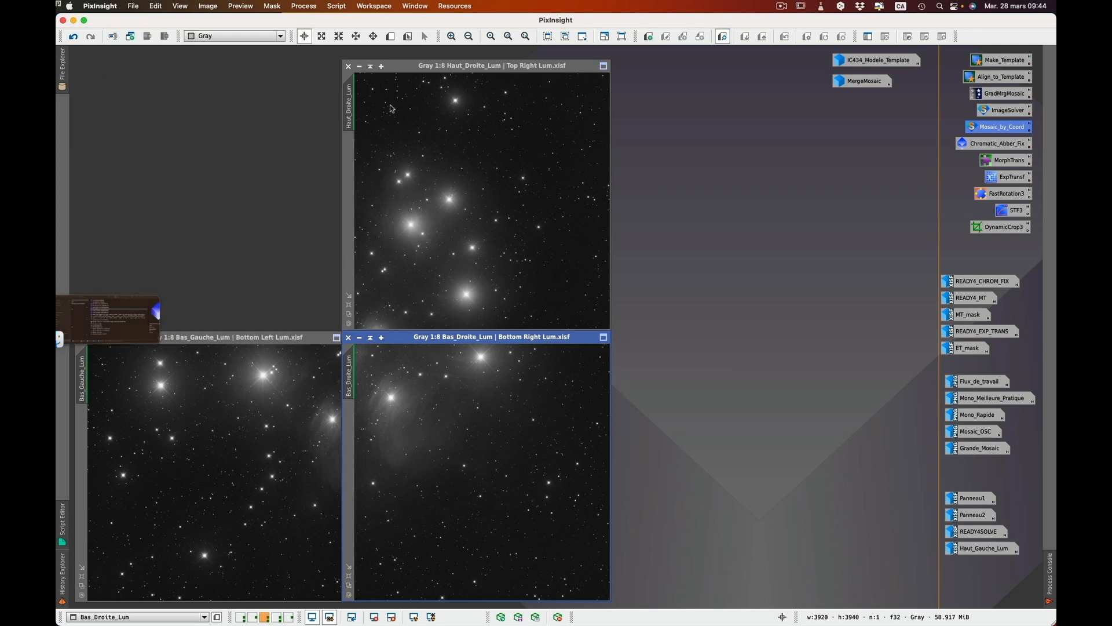
left_click(360, 67)
left_click(359, 337)
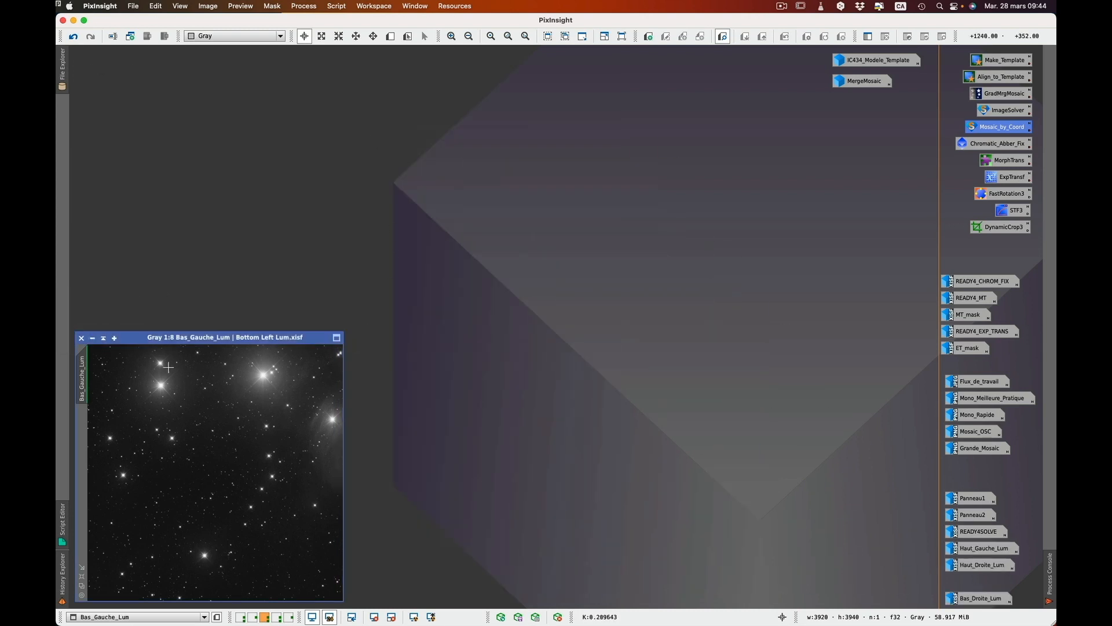
left_click(93, 338)
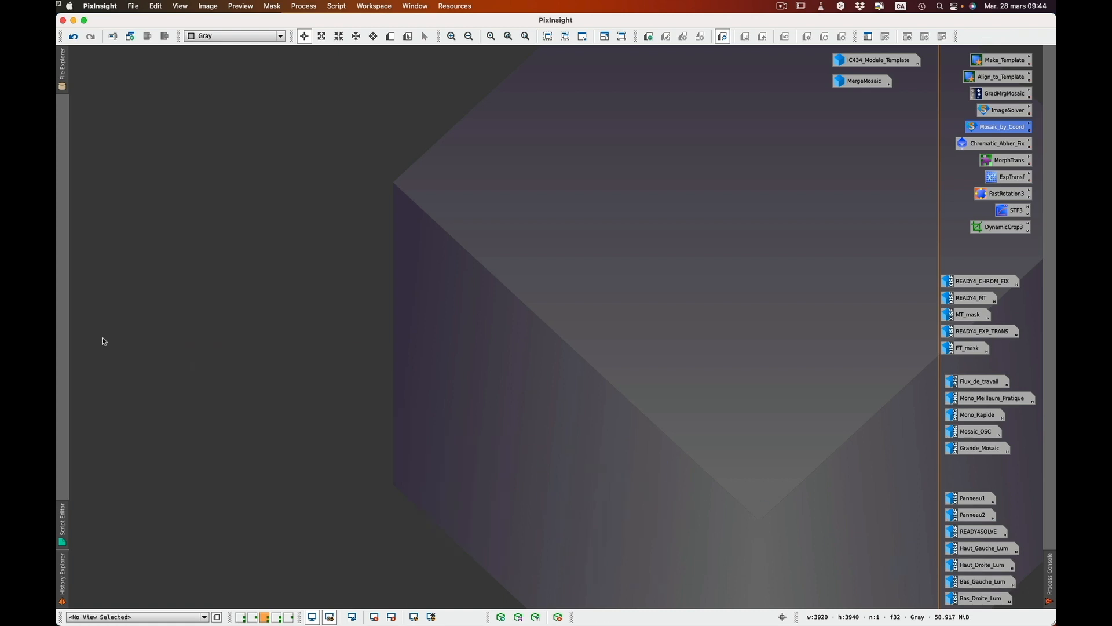
Open the saved GradMrgMosaic process and add the Bas_Droite, Bas_Gauche, Haut_Droite and Haut_Gauche registered luminance files from the Mosaique folder as target frames
double_click(1000, 94)
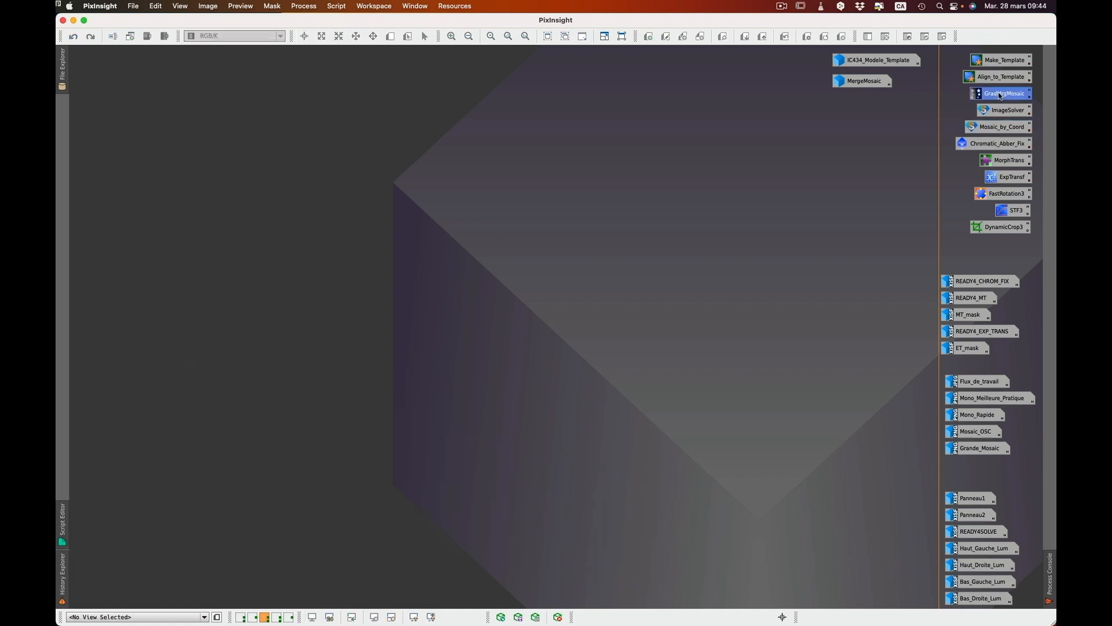
left_click(730, 161)
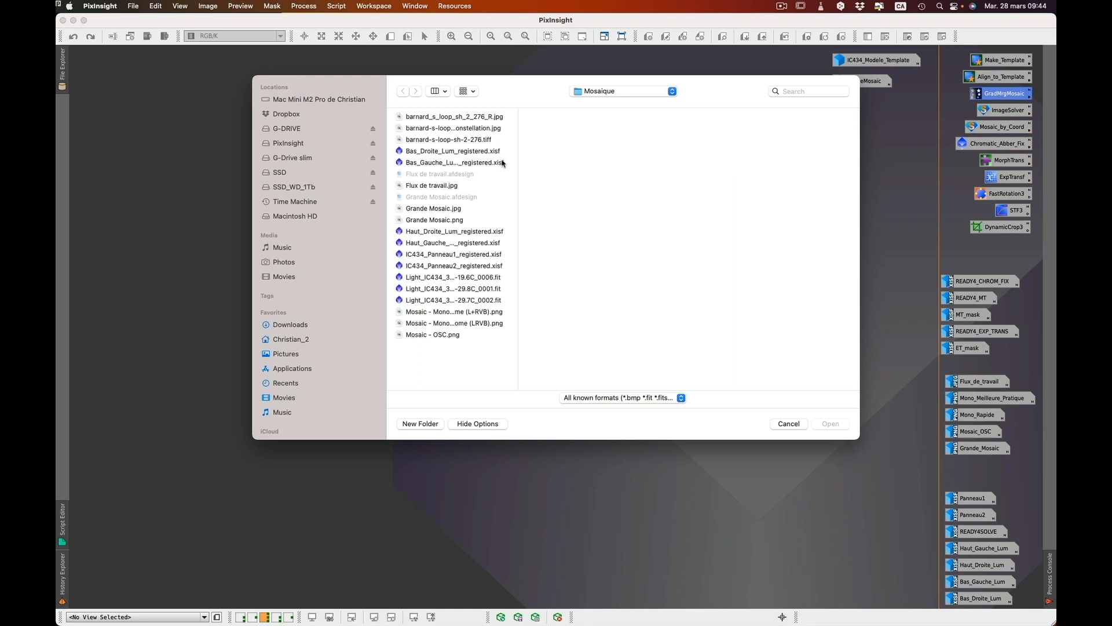
left_click(467, 152)
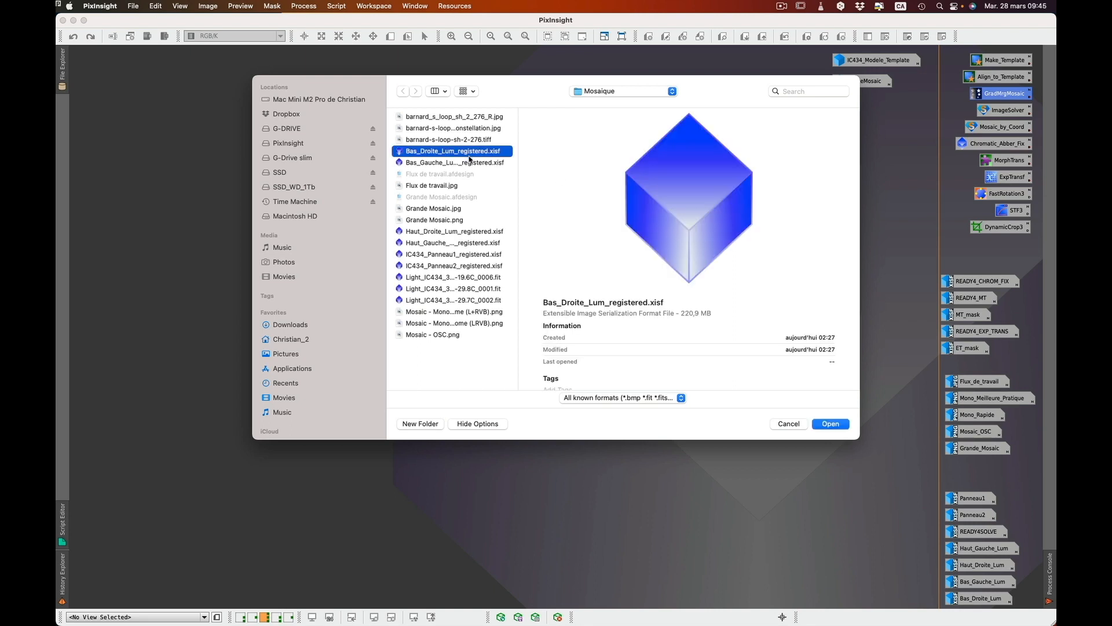
left_click(471, 163, "super")
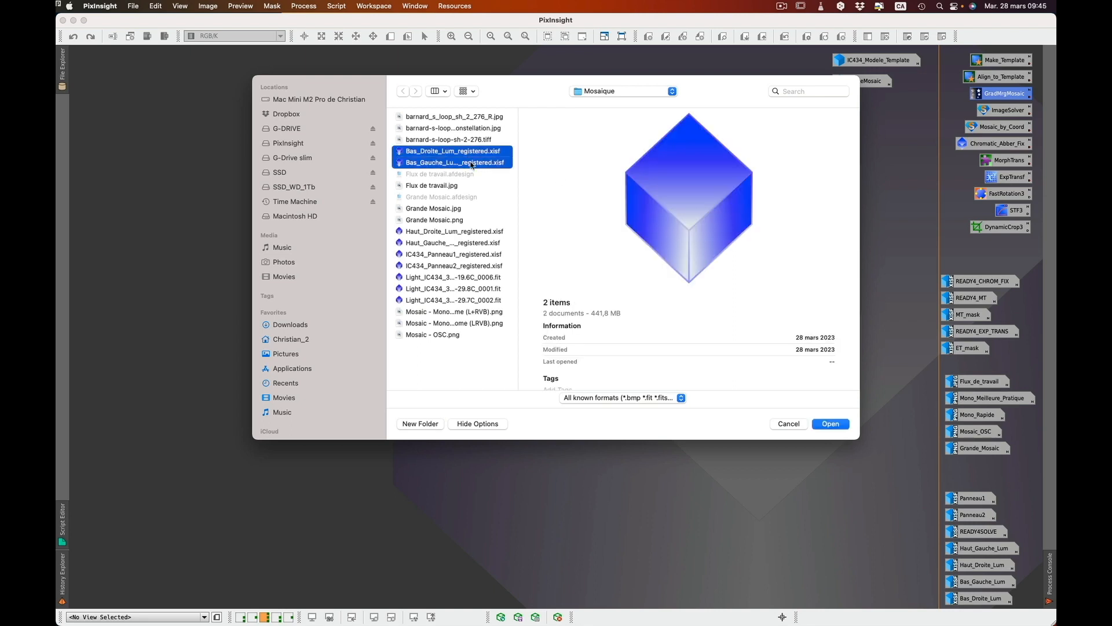
left_click(470, 232, "super")
left_click(474, 243, "super")
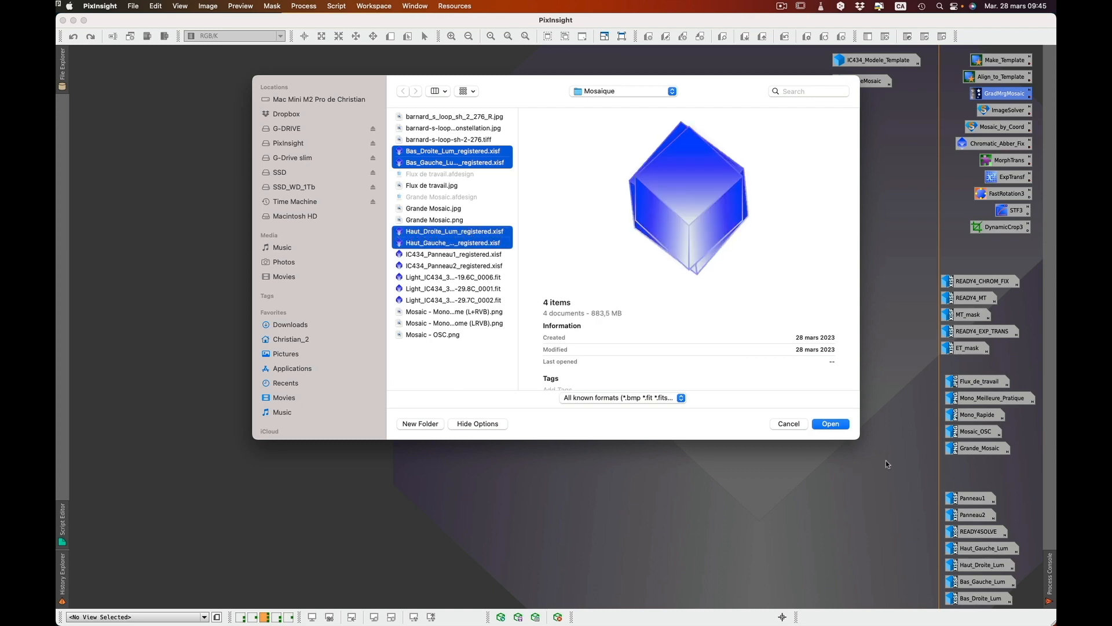
left_click(829, 423)
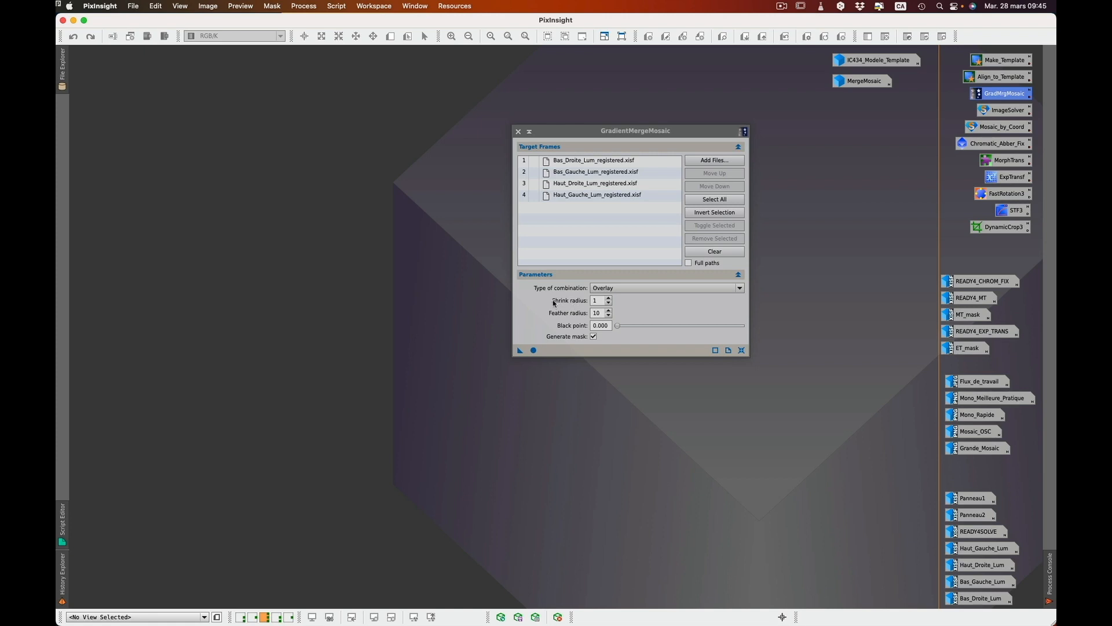
Run GradientMergeMosaic on the four registered frames, then clear its target frames and close the process window
left_click(533, 351)
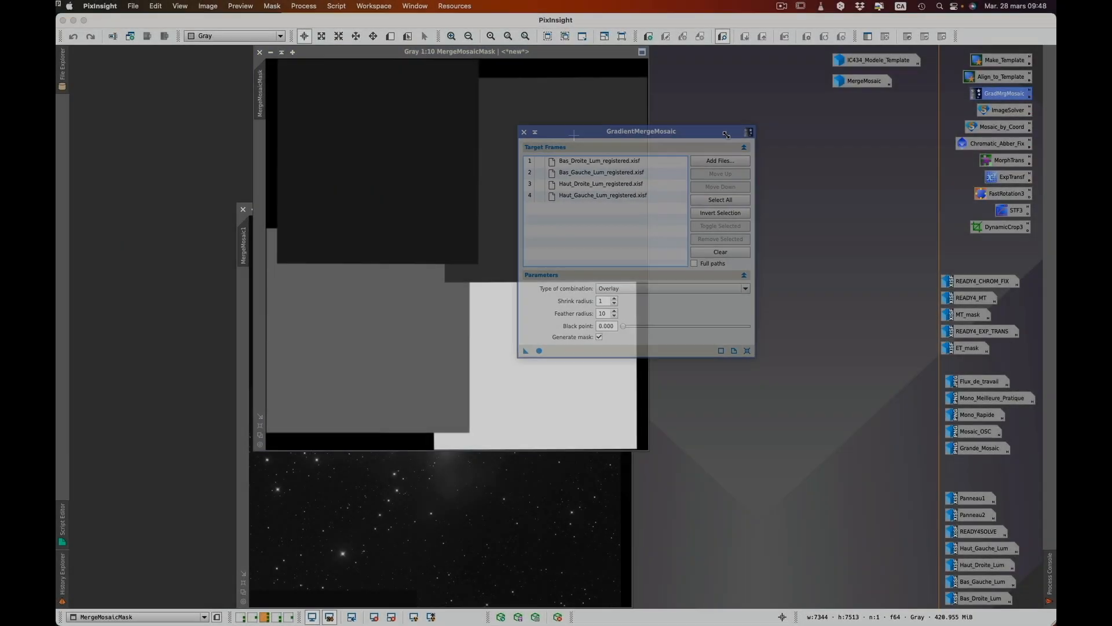
left_click_drag(711, 133, 853, 155)
left_click(870, 276)
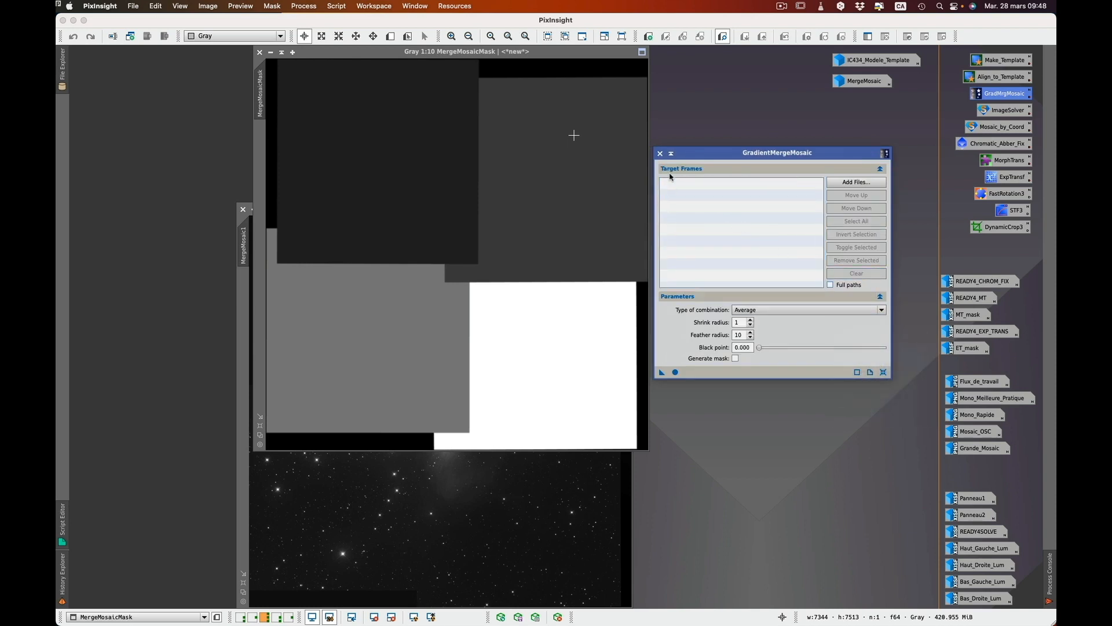
left_click(660, 153)
Place MergeMosaic1 in front of its mask, auto stretch it with ScreenTransferFunction and lower the midtones to brighten the preview
left_click_drag(565, 52, 784, 89)
left_click_drag(439, 208, 667, 91)
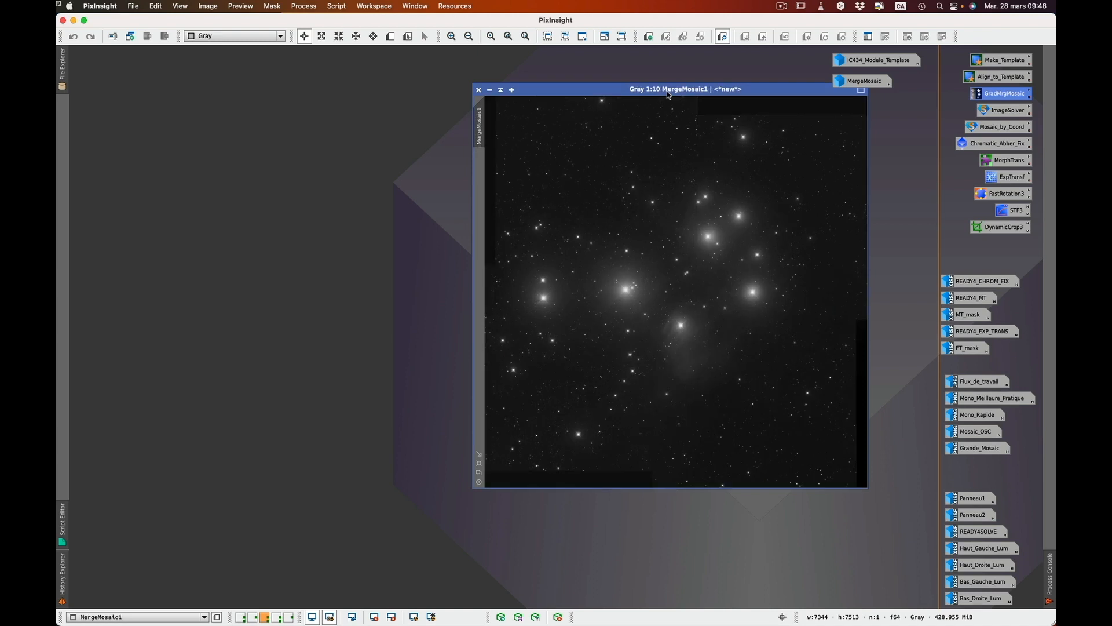
double_click(1008, 211)
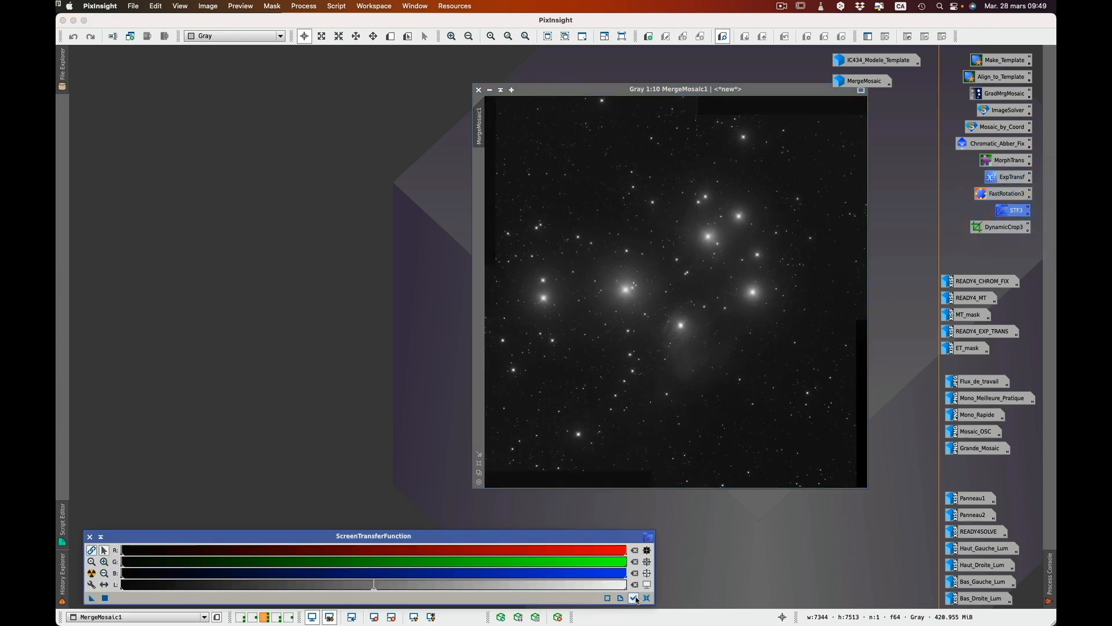
left_click(634, 597)
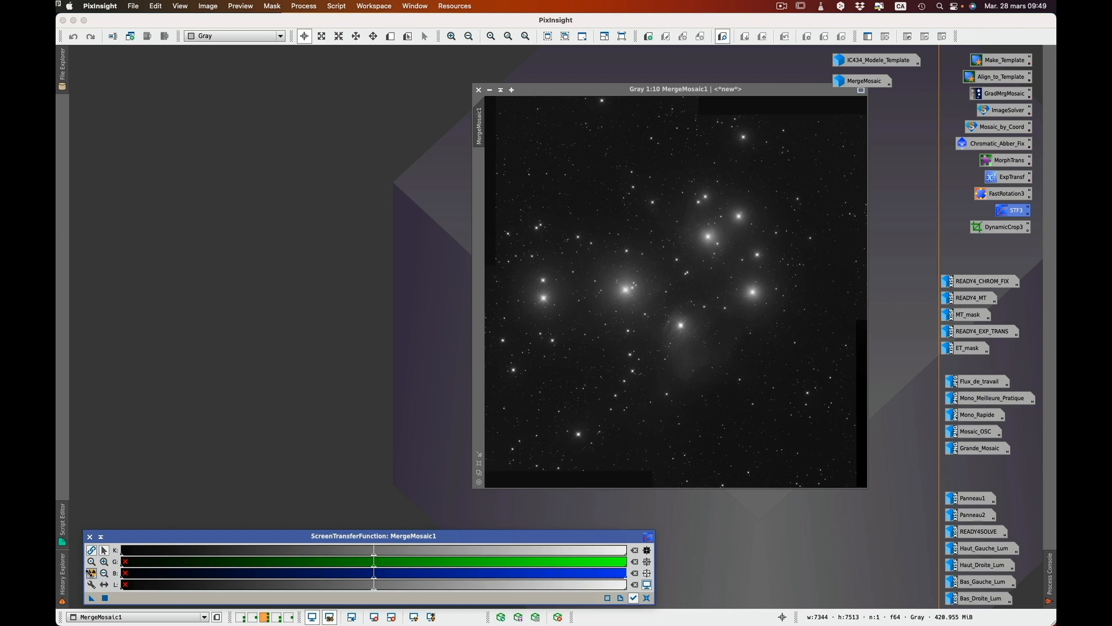
left_click(91, 573)
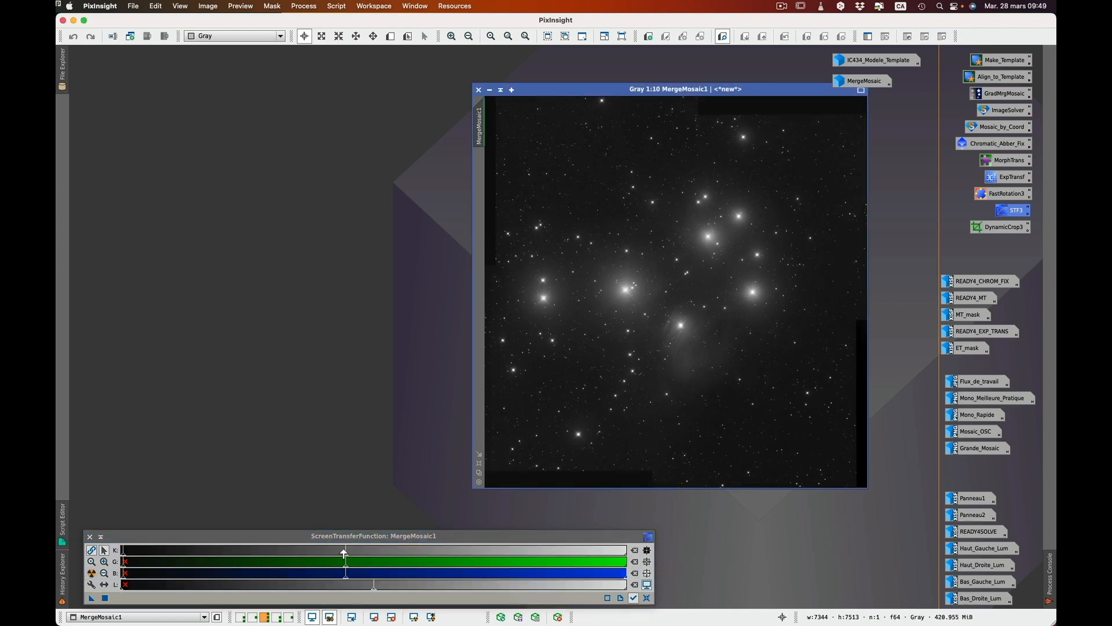
left_click_drag(345, 554, 236, 558)
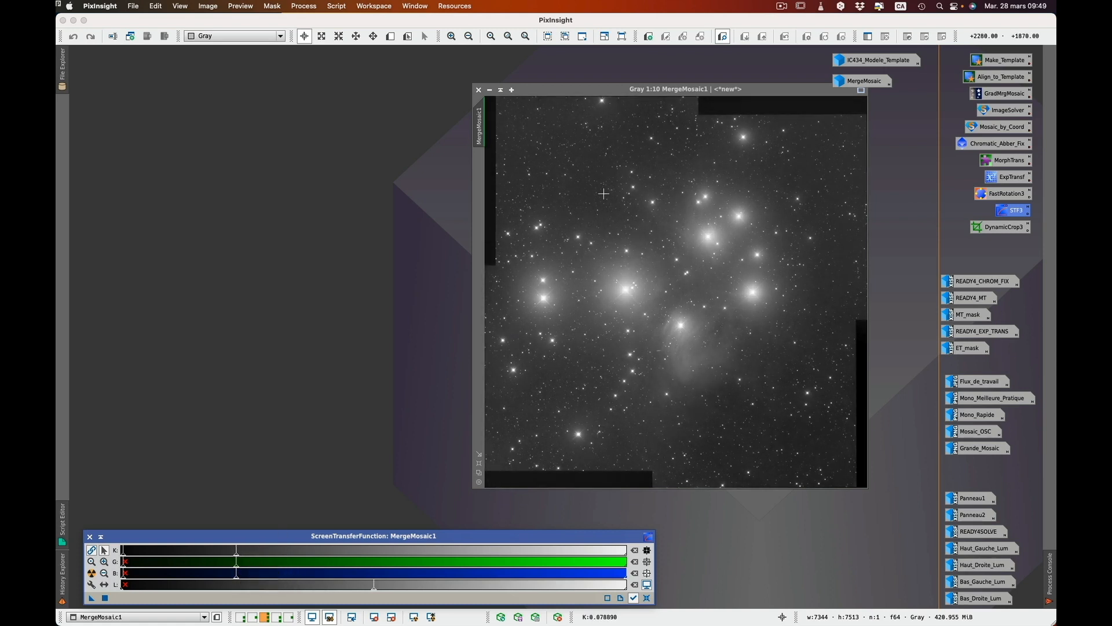
Send MergeMosaic1 to the Flux_Couleurs workspace, switch to that workspace and move the image clear of the process icons
left_click(608, 87)
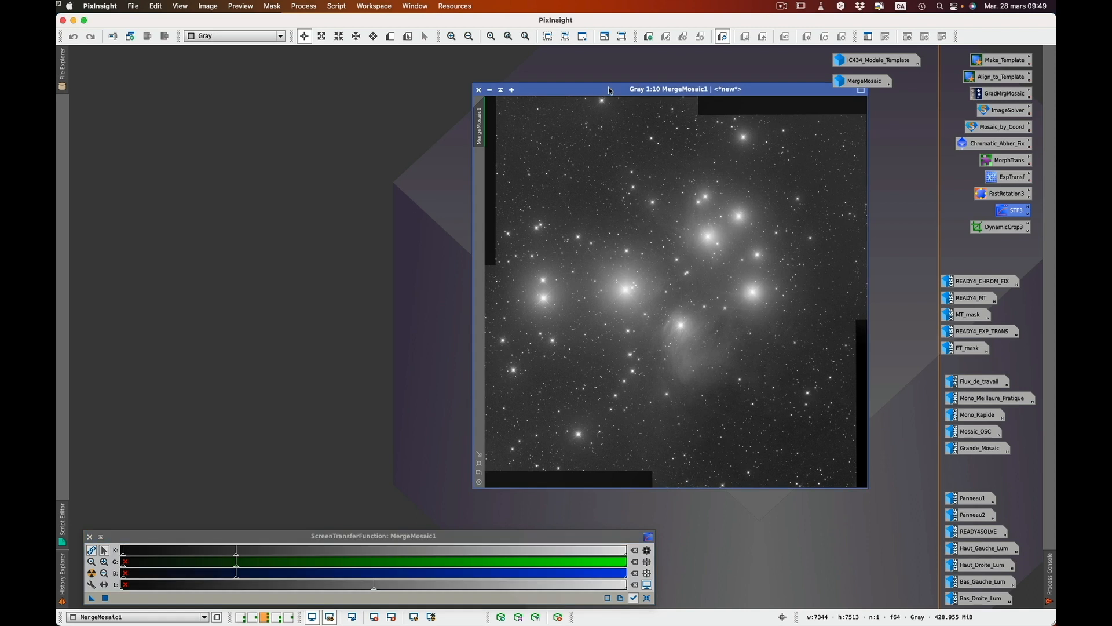
right_click(604, 88)
mouse_move(701, 100)
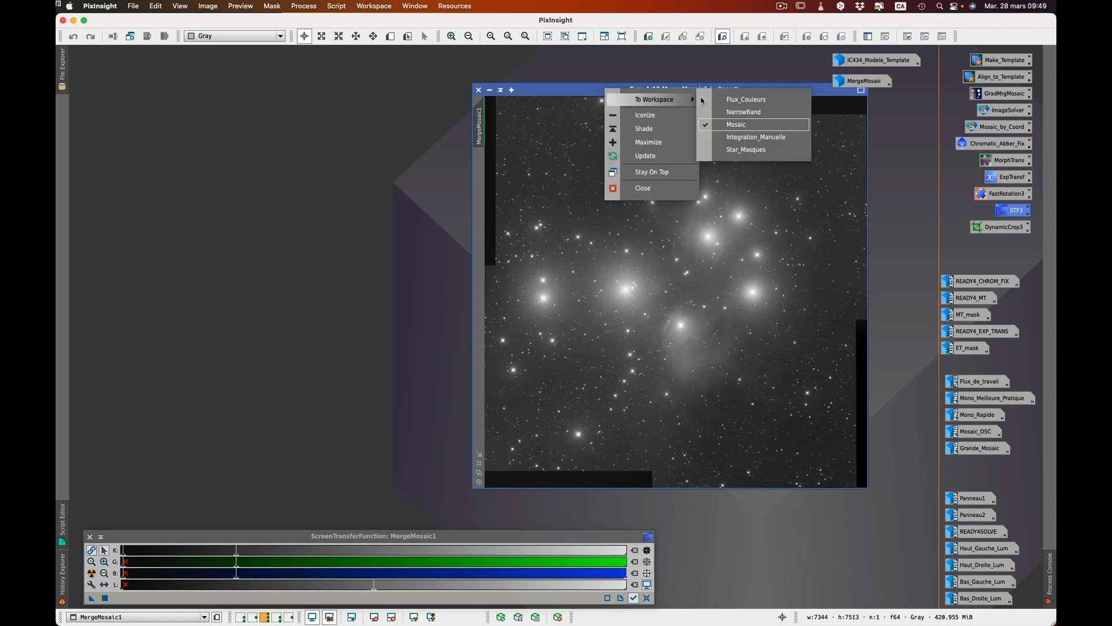
left_click(749, 99)
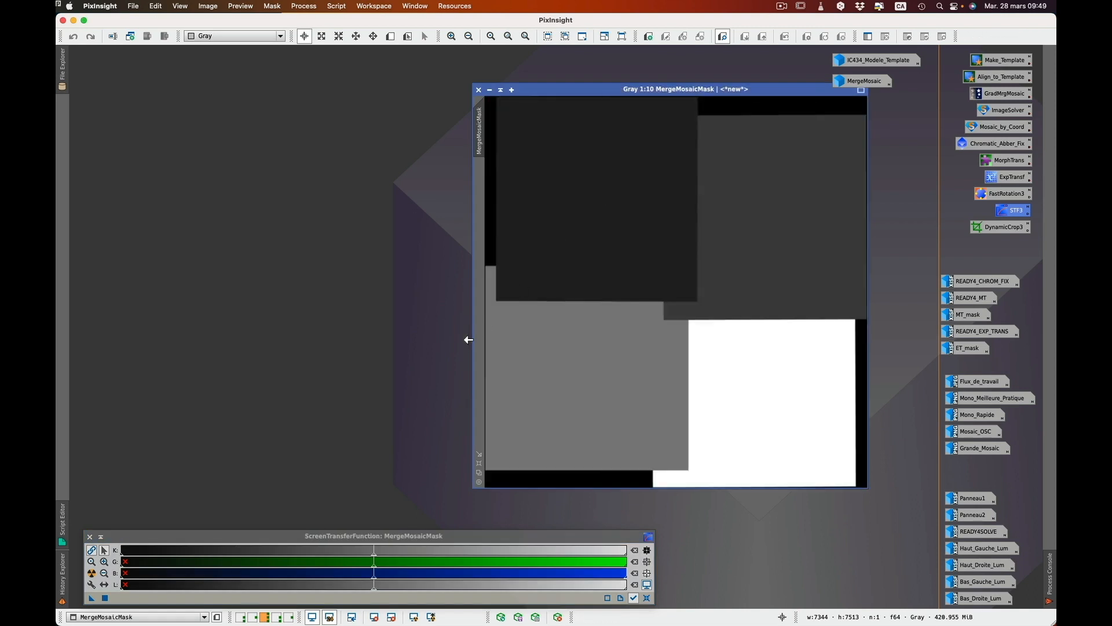
left_click(241, 618)
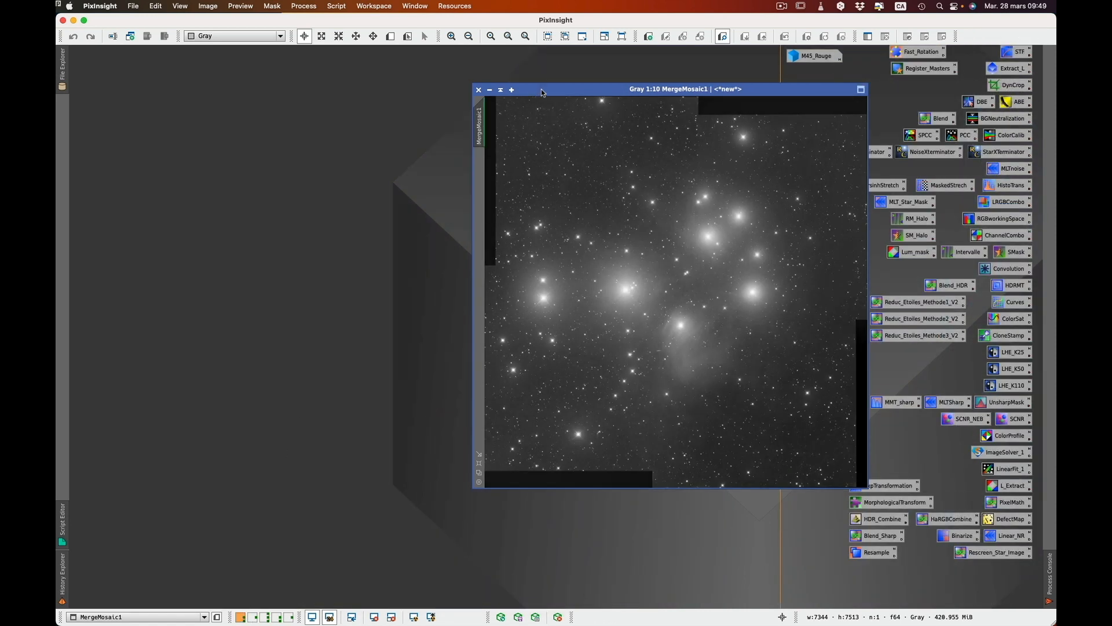
left_click_drag(542, 92, 213, 67)
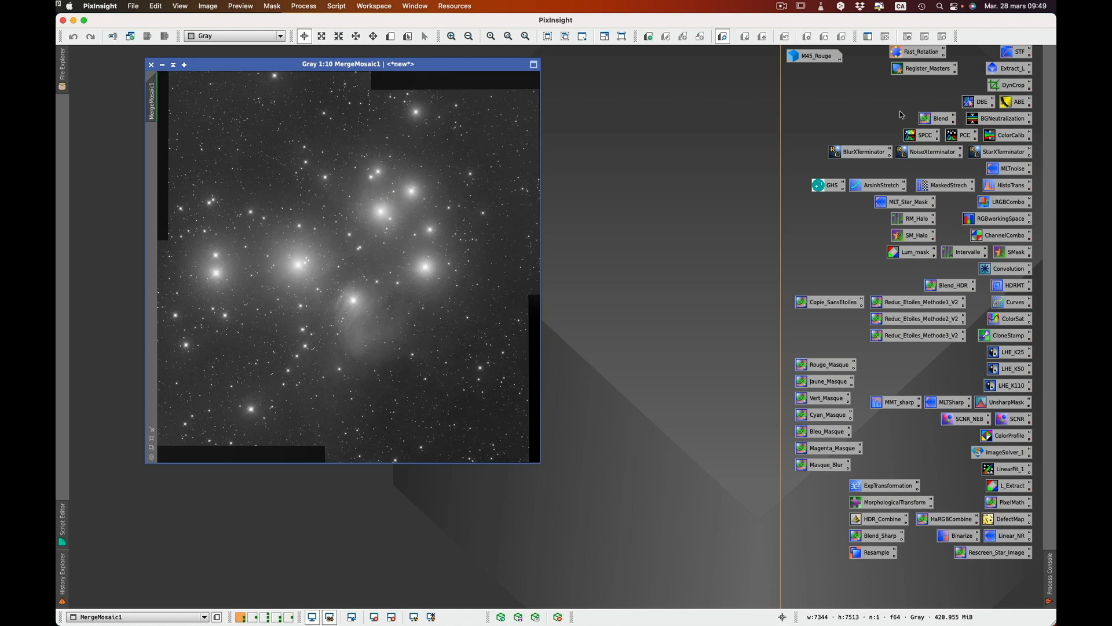